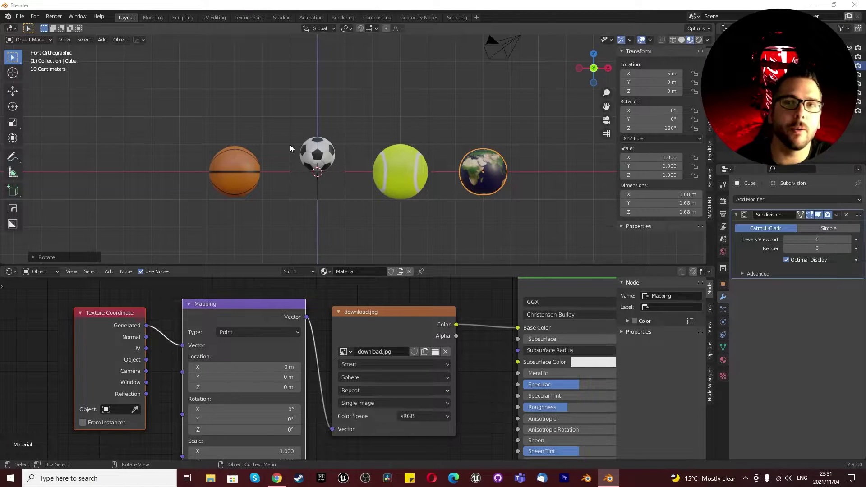
Orbit and zoom around the basketball, tennis ball, soccer ball and Earth globe to inspect their textures
scroll(237, 163, "up", 3)
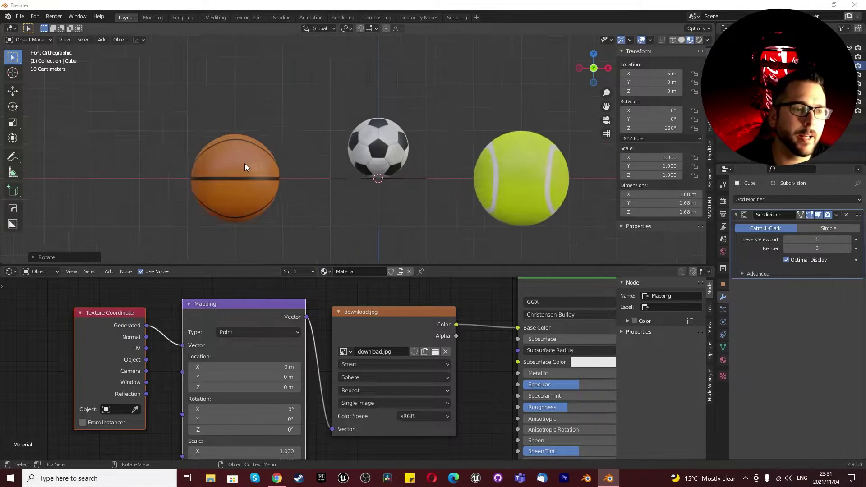
scroll(244, 163, "down", 2)
scroll(245, 165, "up", 1)
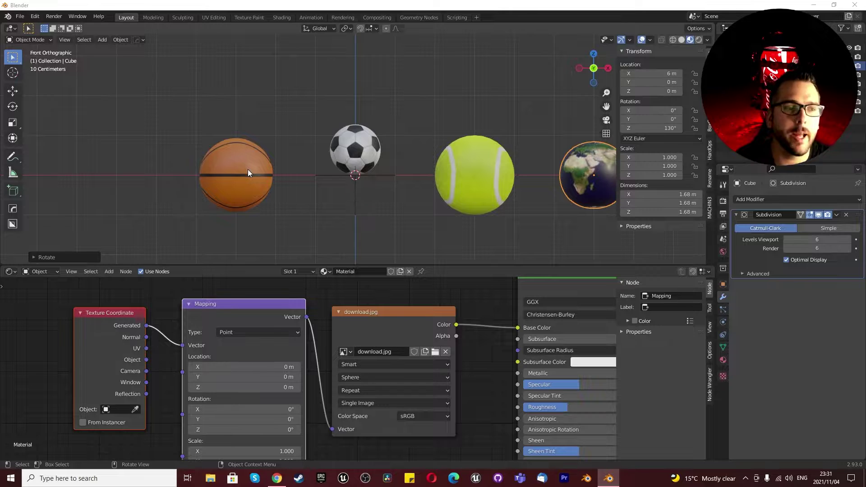
scroll(230, 173, "up", 2)
middle_click_drag(212, 176, 301, 161)
scroll(306, 172, "up", 2)
scroll(301, 160, "down", 4)
scroll(303, 164, "up", 4)
scroll(307, 178, "down", 4)
scroll(441, 237, "up", 5)
middle_click_drag(467, 247, 452, 179)
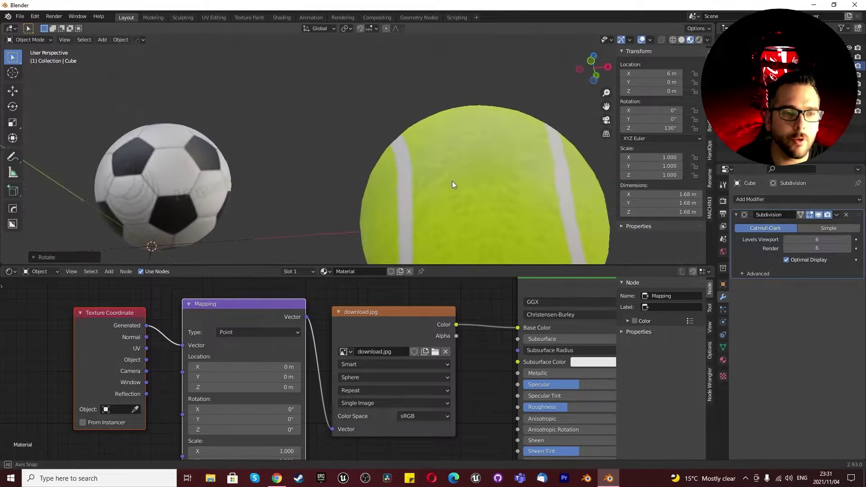
scroll(426, 162, "down", 2)
scroll(305, 172, "down", 3)
scroll(305, 172, "up", 2)
middle_click_drag(322, 171, 244, 190)
scroll(210, 196, "down", 3)
scroll(391, 177, "up", 3)
scroll(274, 154, "up", 2)
mouse_move(274, 153)
middle_mouse_down()
mouse_move(313, 196)
mouse_move(362, 199)
mouse_move(319, 218)
mouse_move(277, 159)
mouse_move(287, 164)
middle_mouse_up()
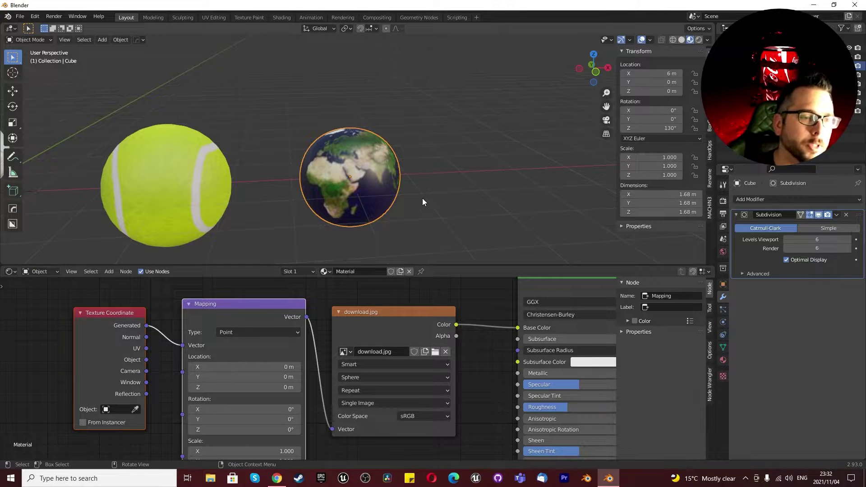
From the front view, start a To Sphere transform on the Earth globe with Shift+Alt+S
scroll(422, 199, "down", 3)
scroll(406, 192, "up", 3)
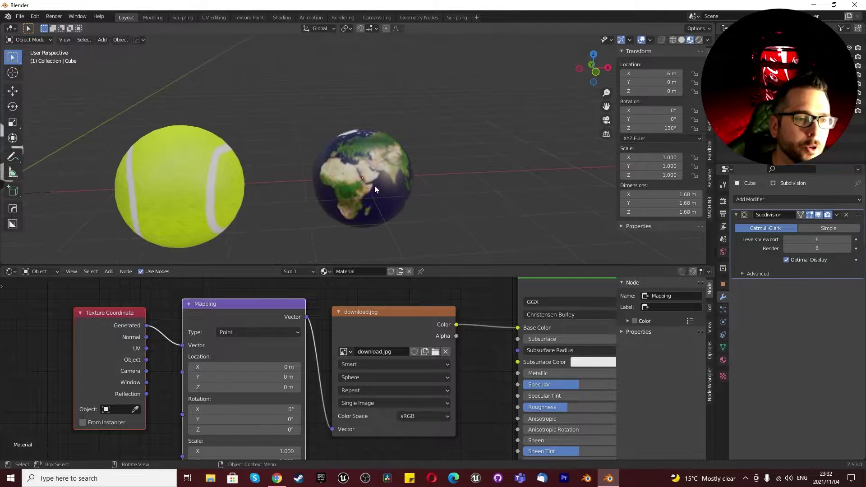
scroll(368, 183, "up", 1)
key("KP_1")
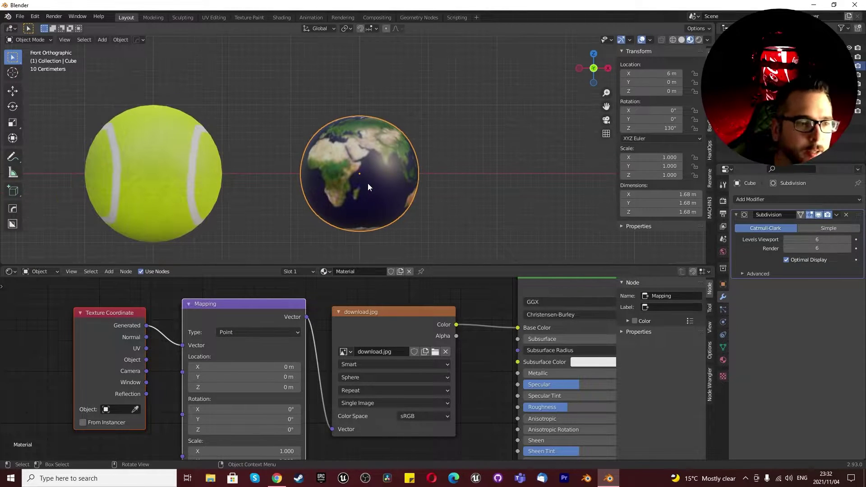
scroll(367, 183, "up", 2)
scroll(361, 172, "down", 3)
scroll(362, 172, "up", 1)
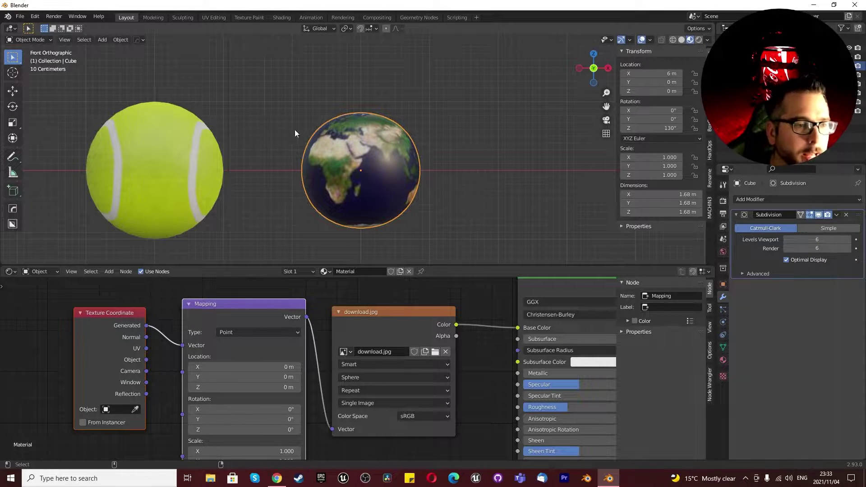
key("shift+alt+s")
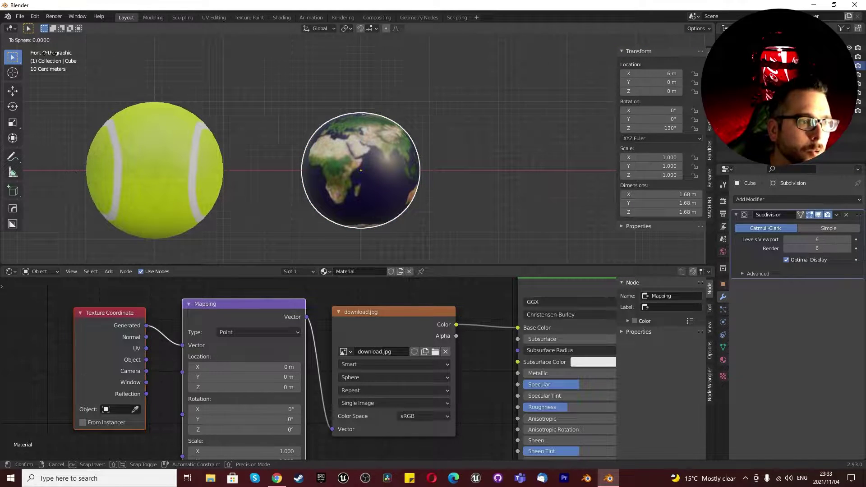
Confirm the To Sphere transform on the Earth and orbit to check the result
left_click(128, 119)
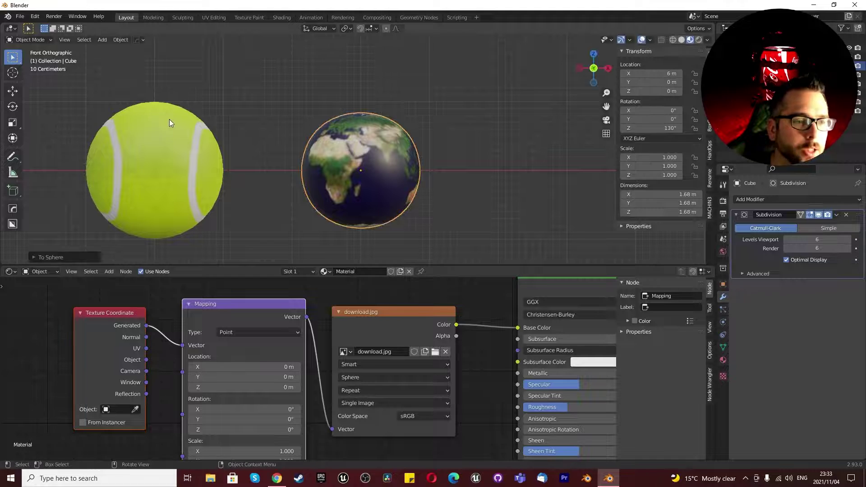
scroll(478, 127, "up", 2)
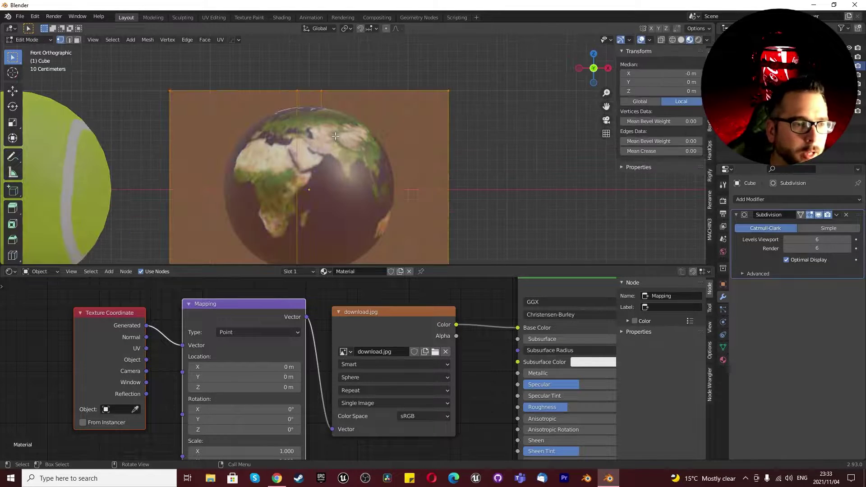
middle_click_drag(285, 112, 293, 158)
scroll(313, 142, "up", 6)
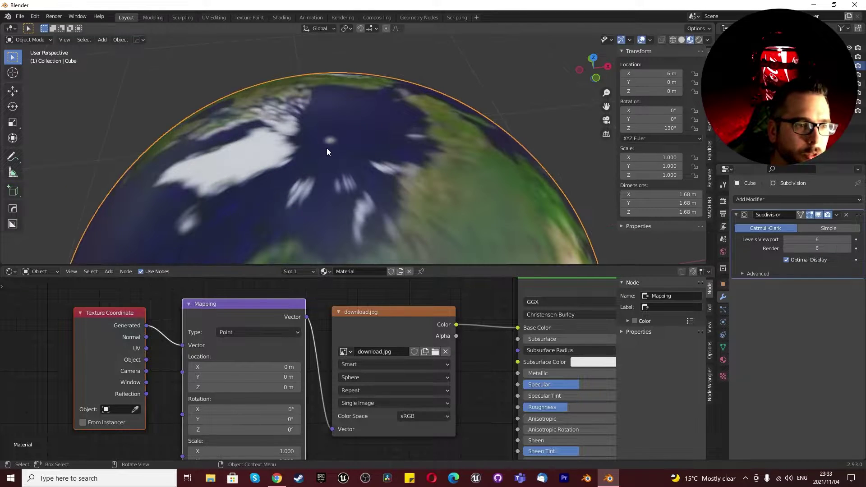
scroll(326, 148, "down", 6)
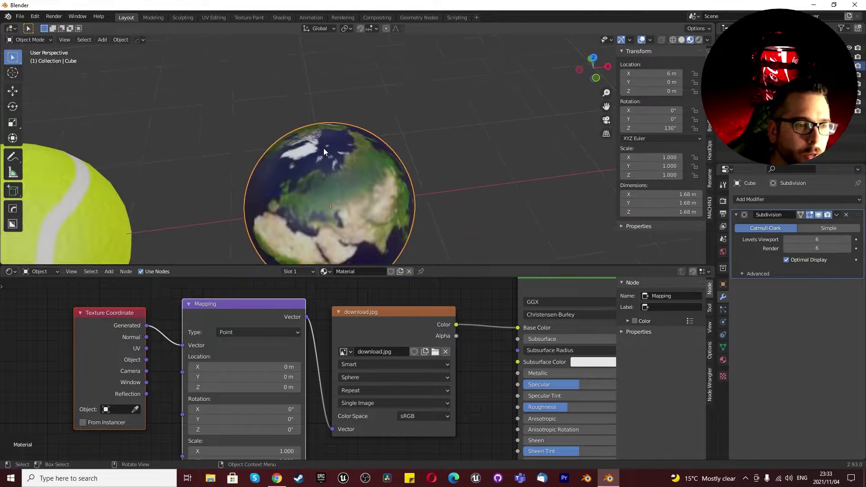
Delete the Earth's Subdivision modifier and enter Edit Mode with everything selected
left_click(836, 215)
left_click(793, 224)
middle_click_drag(324, 162, 317, 103)
key("Tab")
key("Tab")
scroll(304, 139, "up", 2)
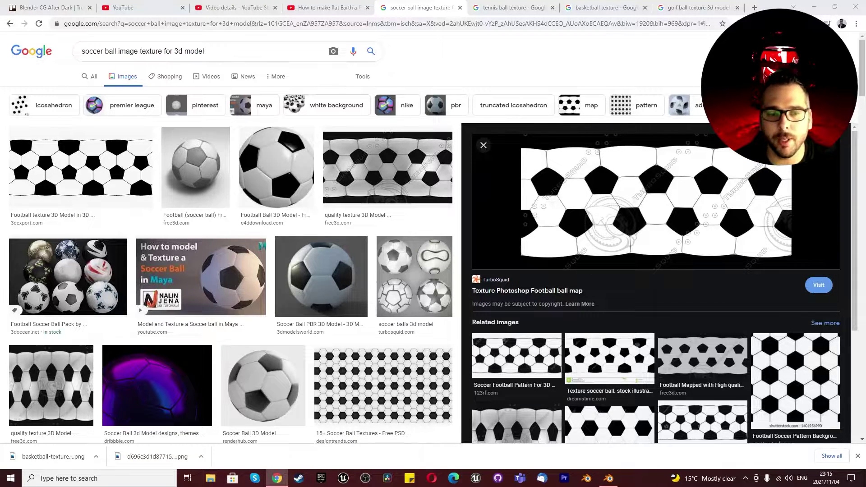
Compare the tennis, basketball, golf and soccer ball texture search results
left_click(514, 8)
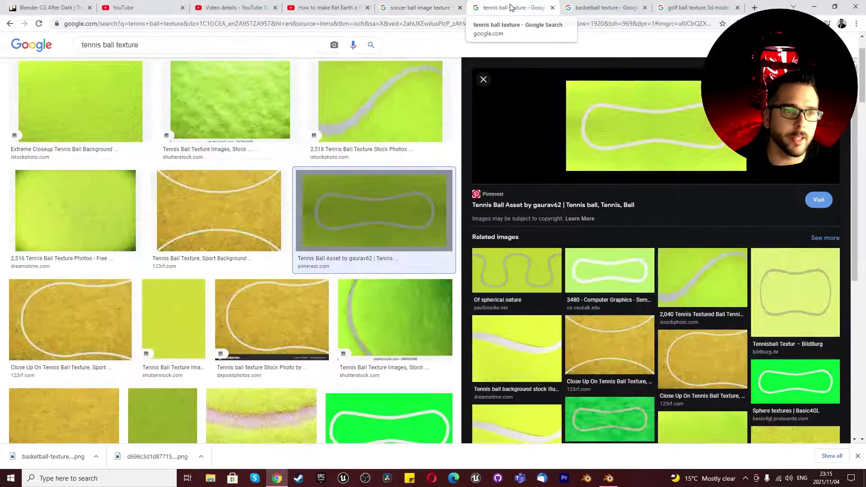
left_click(582, 9)
left_click(658, 10)
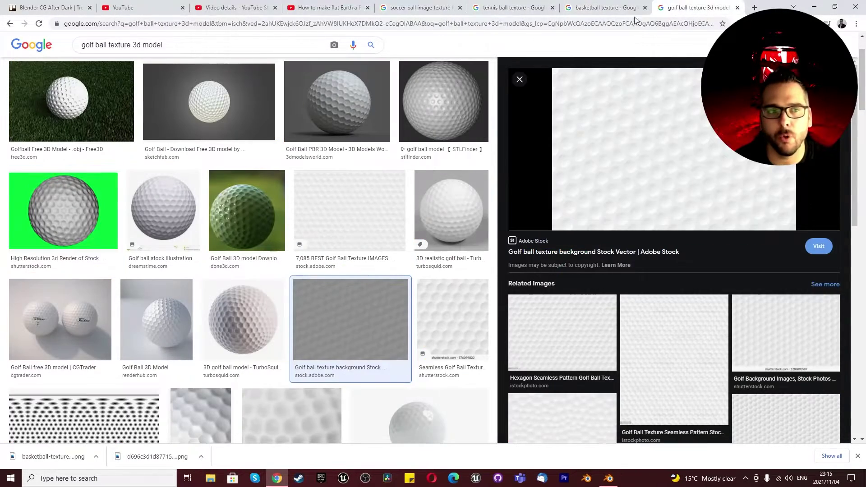
left_click(423, 10)
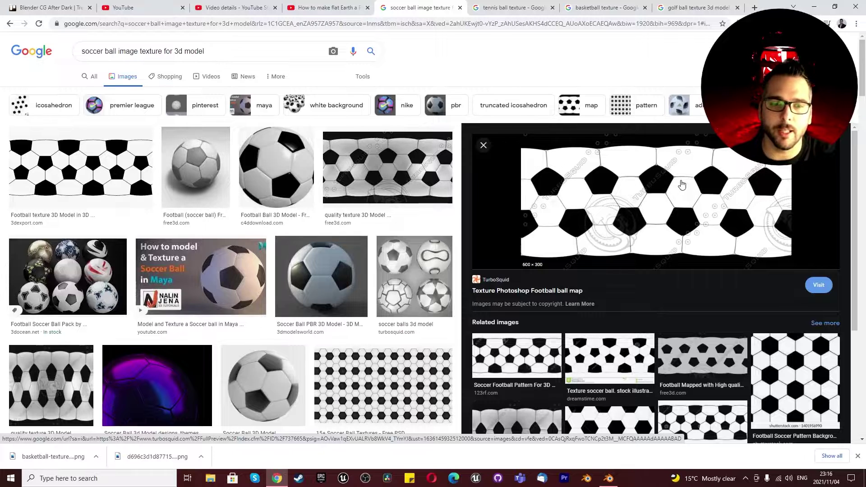
Revisit the tennis, basketball and golf textures, then open the flat Earth sphere tutorial video
left_click(503, 10)
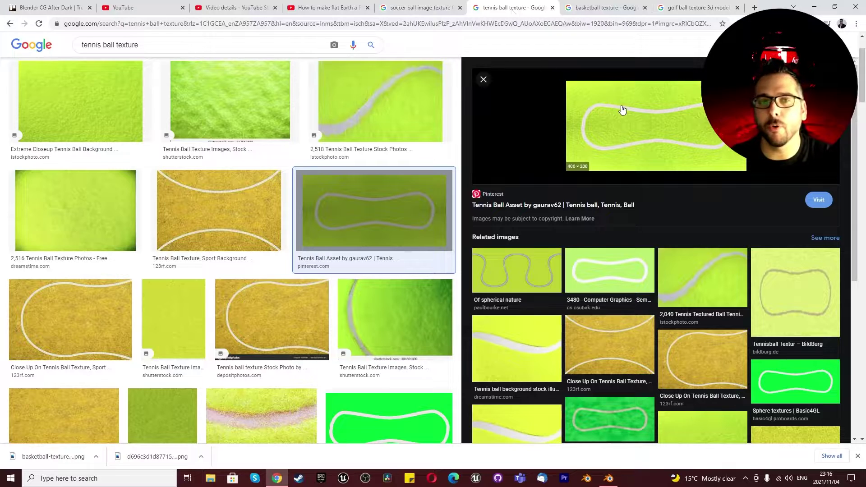
left_click(608, 7)
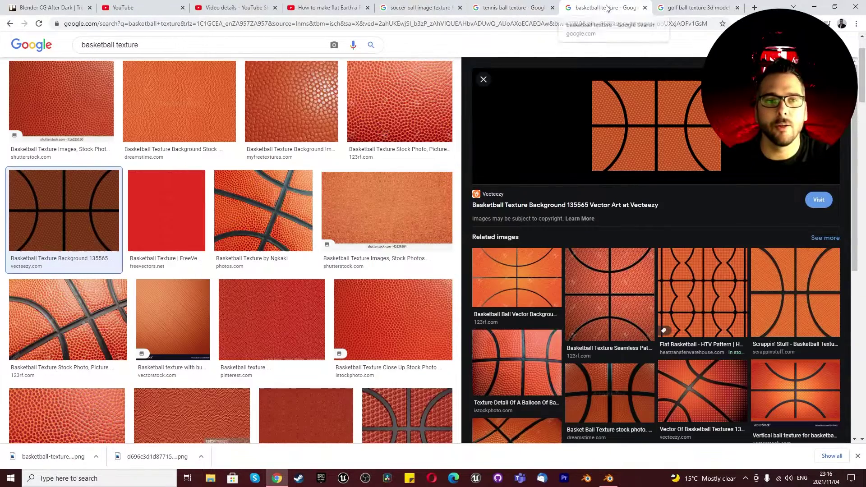
left_click(664, 13)
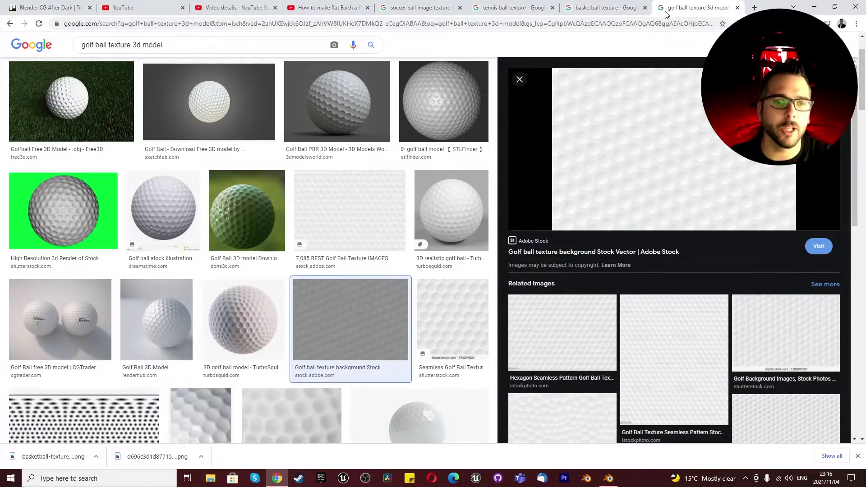
left_click(424, 7)
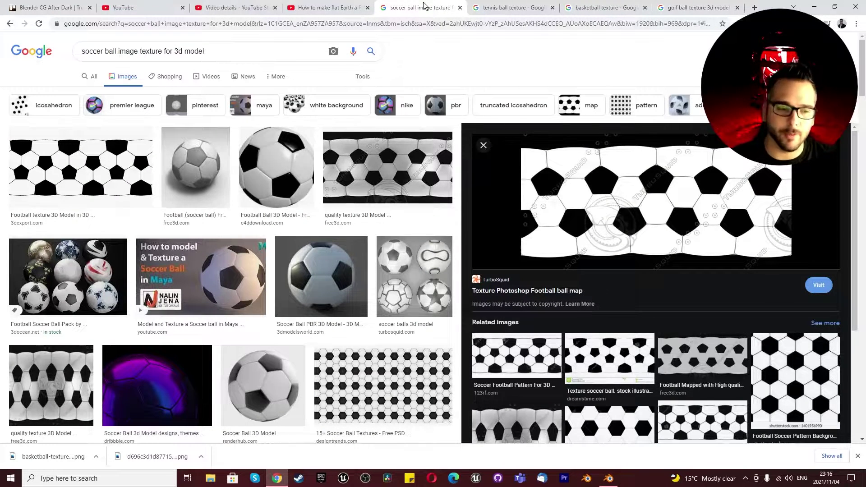
left_click(317, 14)
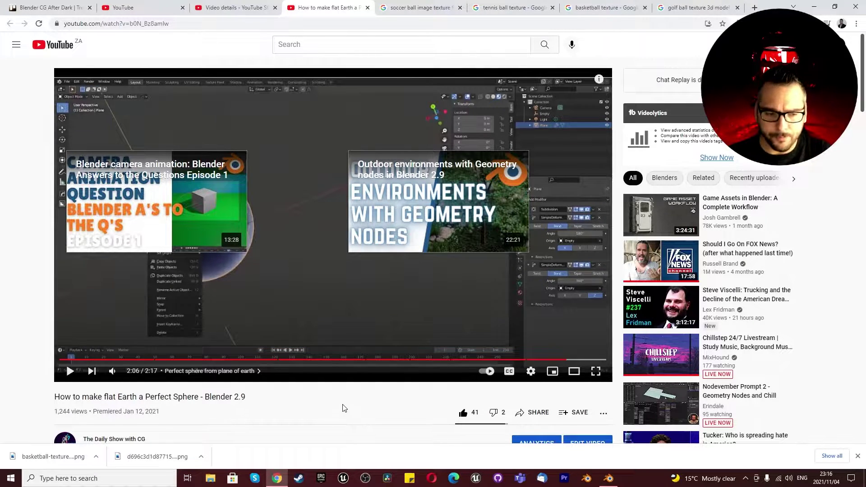
left_click(608, 478)
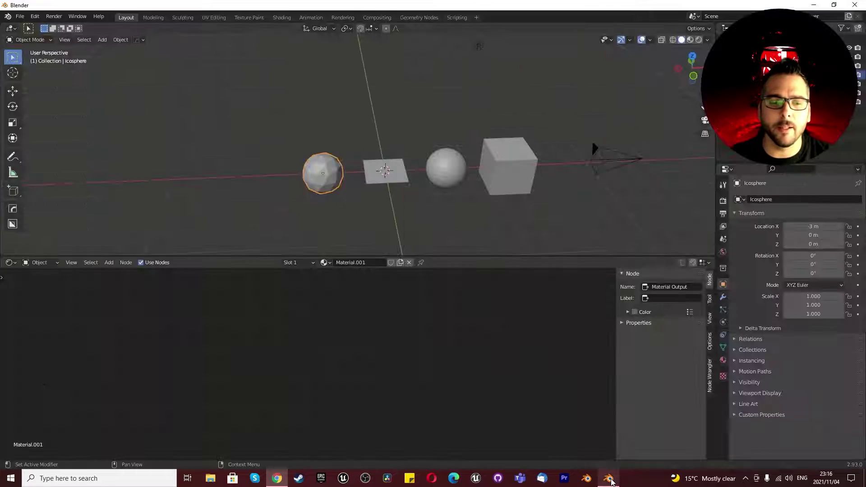
scroll(395, 181, "up", 3)
scroll(338, 180, "down", 4)
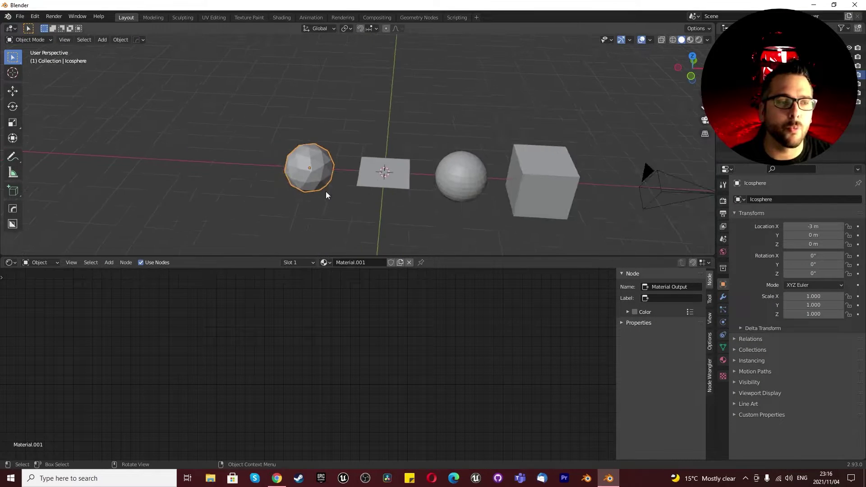
scroll(338, 190, "up", 5)
scroll(363, 185, "up", 2)
scroll(314, 168, "down", 5)
scroll(307, 145, "up", 3)
scroll(315, 171, "down", 4)
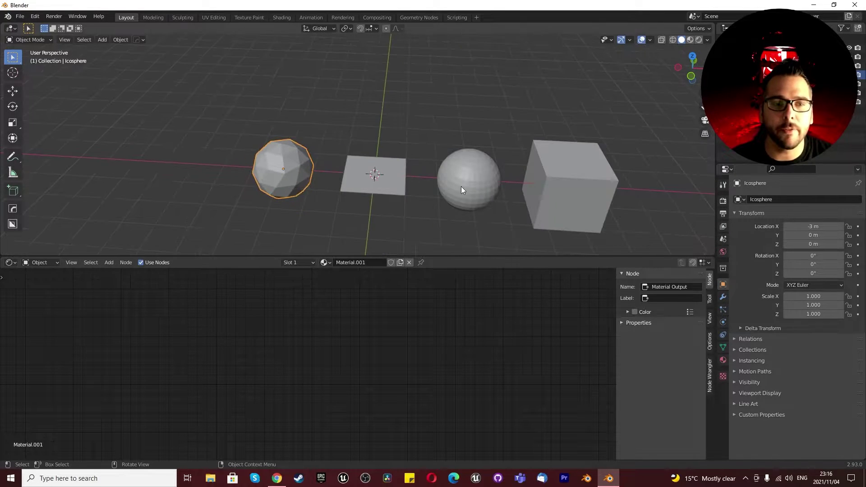
scroll(487, 191, "up", 4)
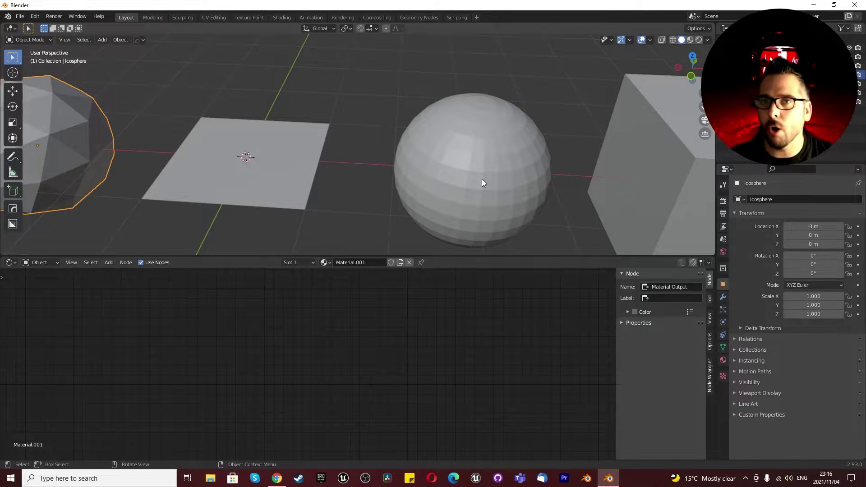
scroll(482, 180, "down", 4)
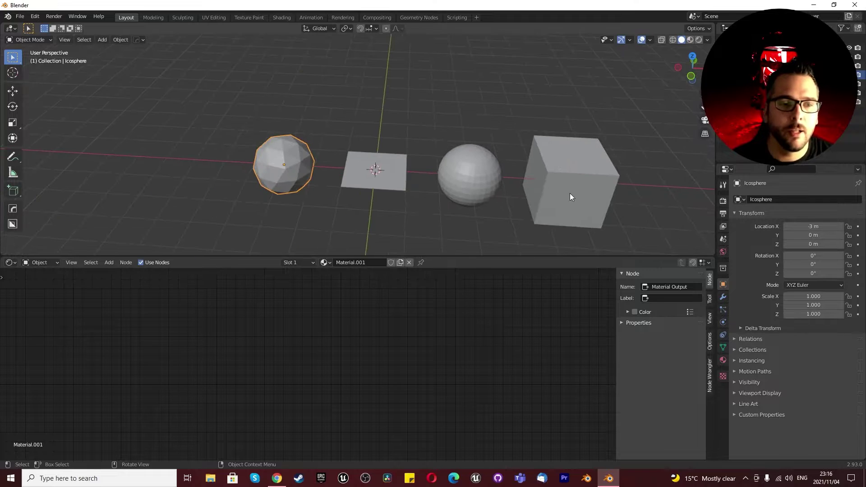
scroll(575, 193, "up", 3)
middle_click_drag(575, 175, 528, 159)
scroll(528, 134, "down", 2)
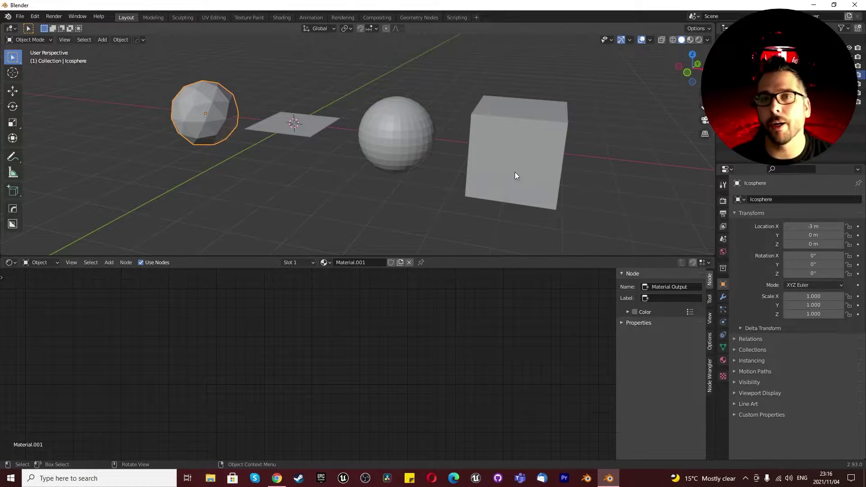
scroll(406, 168, "down", 2)
middle_click_drag(406, 168, 542, 180)
scroll(403, 122, "up", 2)
scroll(403, 122, "up", 1)
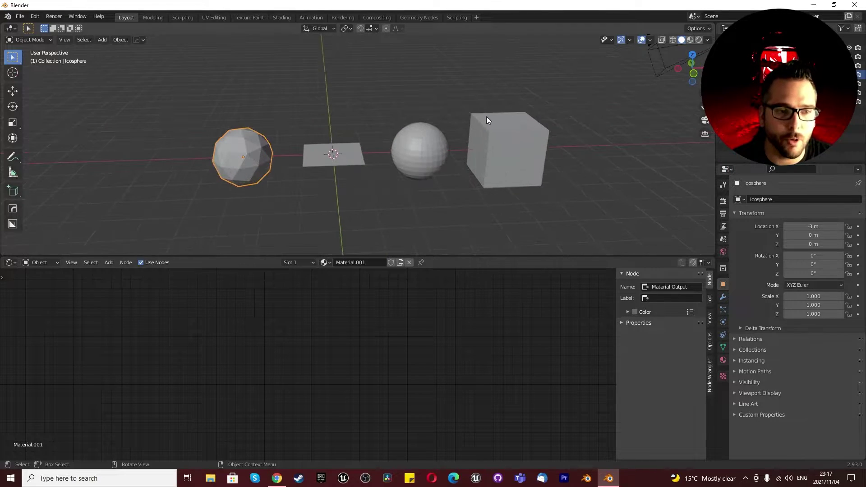
scroll(490, 167, "down", 3)
scroll(468, 150, "up", 5)
middle_click_drag(469, 151, 453, 163)
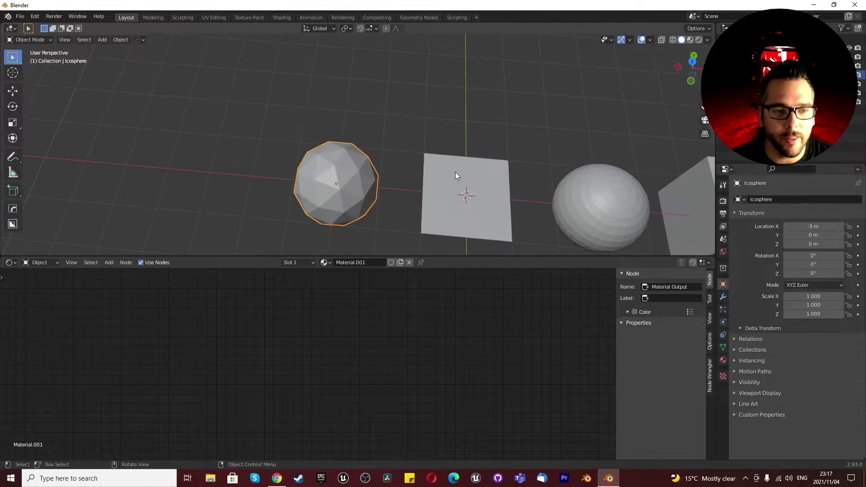
scroll(486, 210, "down", 3)
scroll(486, 210, "up", 5)
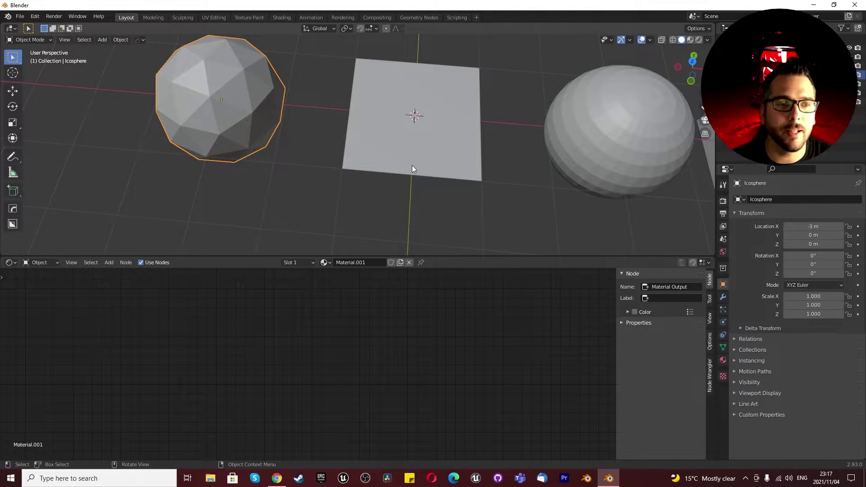
scroll(423, 164, "down", 3)
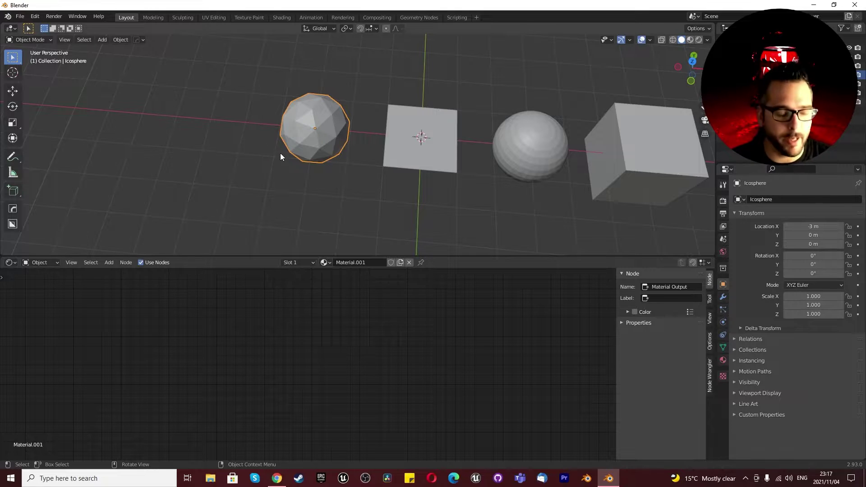
Add a new mesh primitive to the scene from the front view
key("KP_1")
scroll(426, 193, "down", 5)
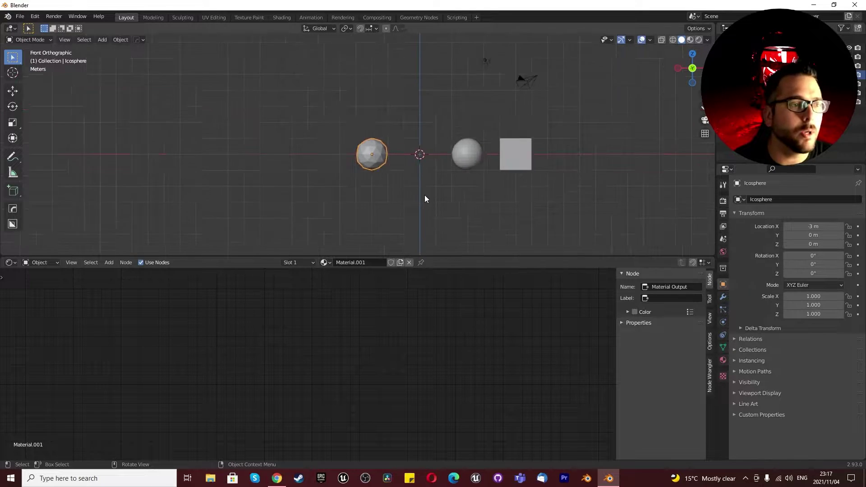
scroll(402, 128, "up", 2)
key("shift+a")
mouse_move(403, 121)
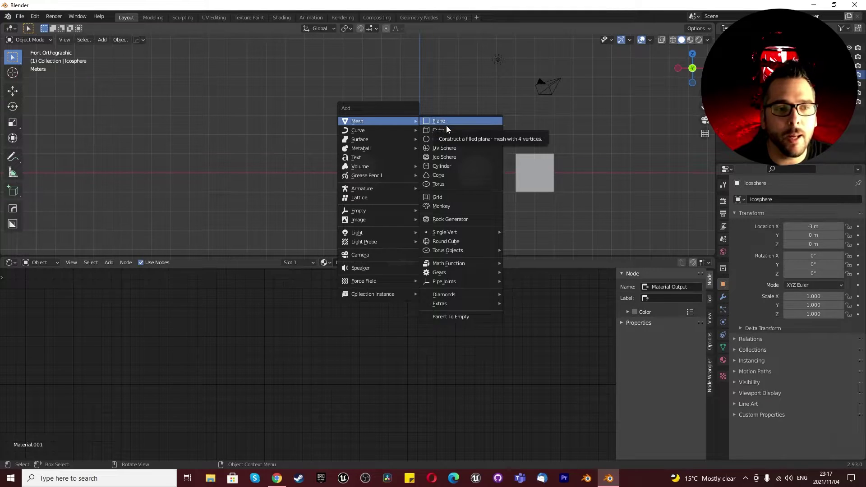
left_click(459, 157)
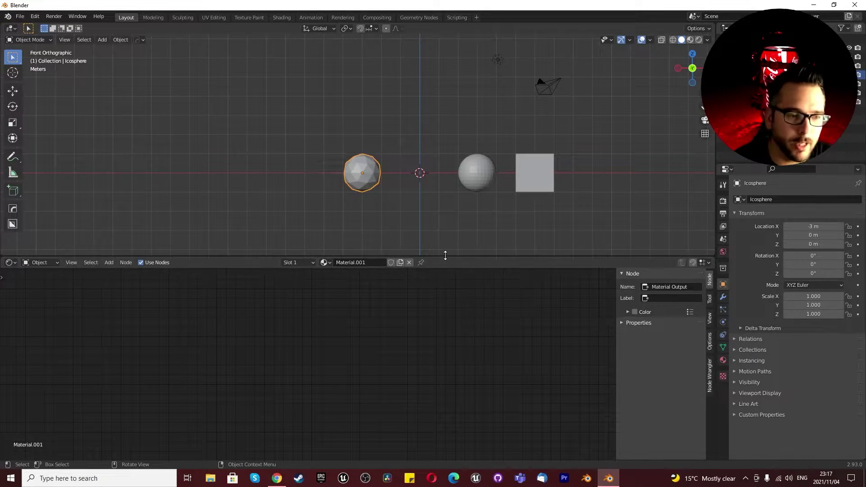
Make the 3D viewport taller and check the lower panel's editor type without changing it
left_click_drag(445, 255, 459, 266)
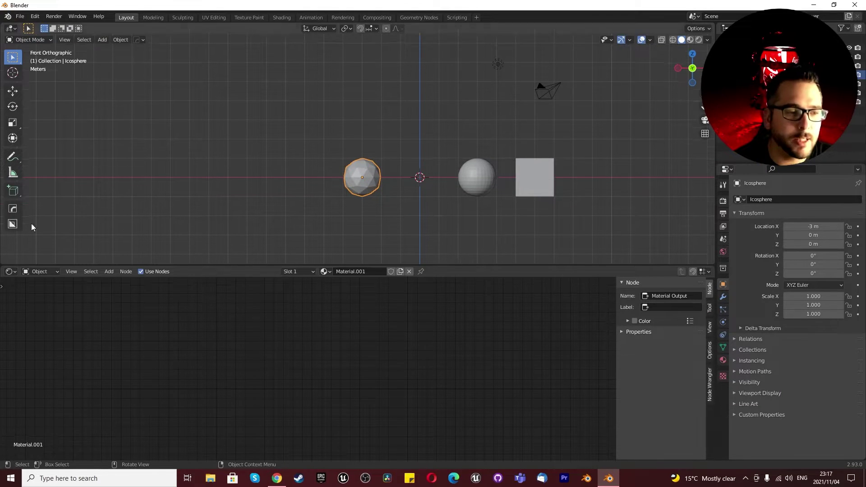
left_click(11, 271)
left_click(38, 358)
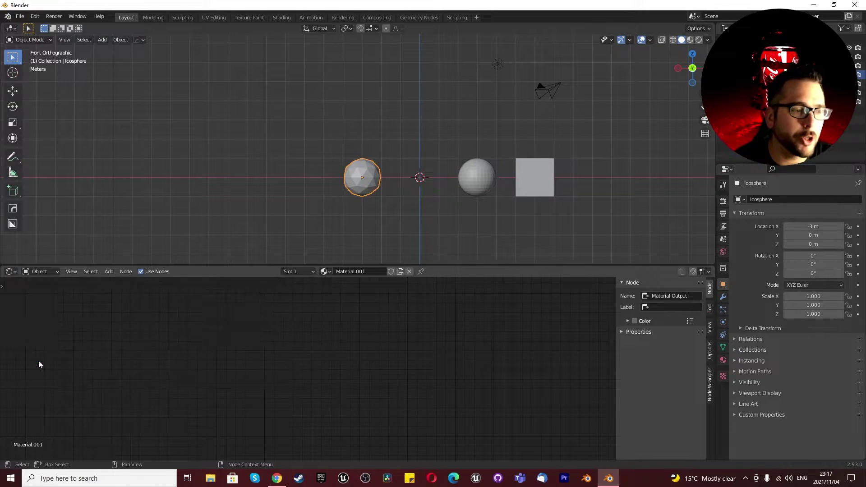
left_click(35, 16)
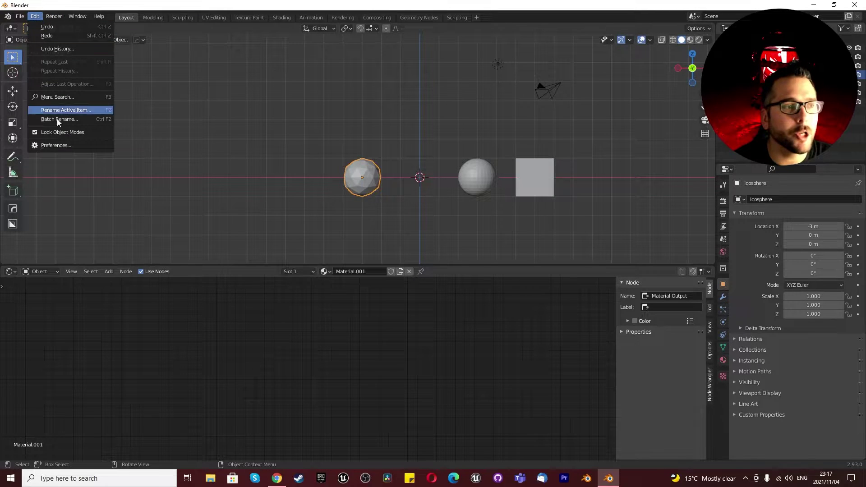
left_click(61, 149)
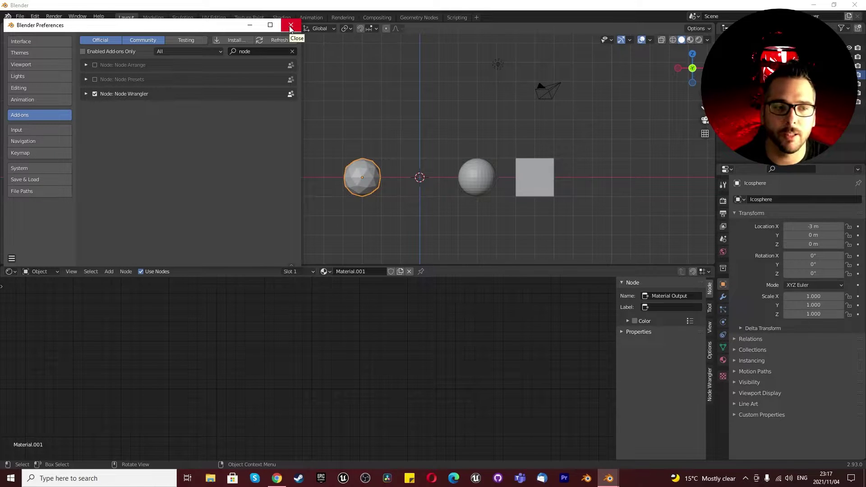
left_click(290, 26)
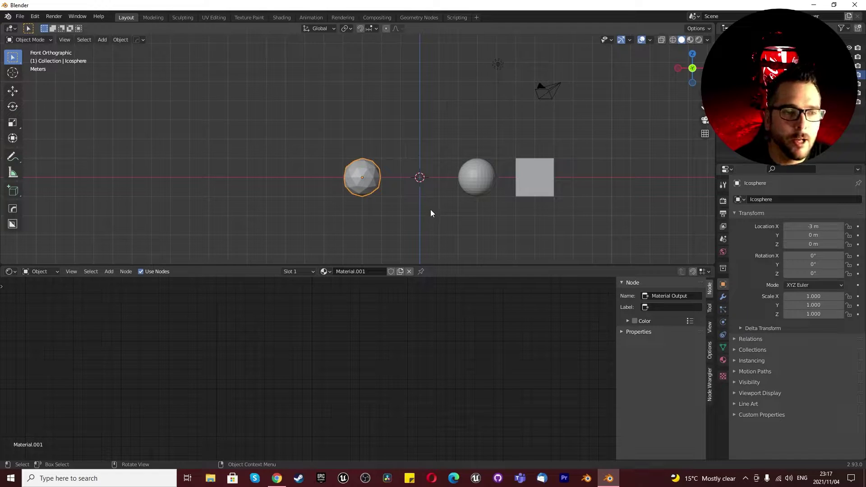
middle_click_drag(428, 206, 431, 236)
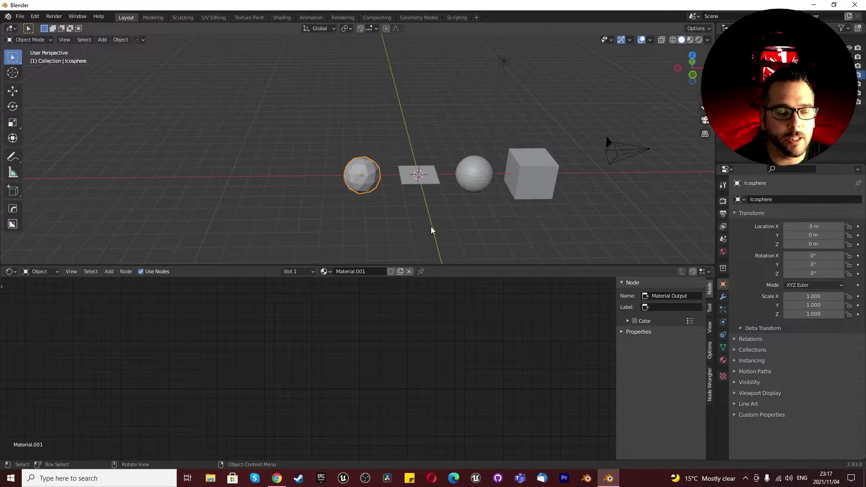
scroll(426, 185, "up", 4)
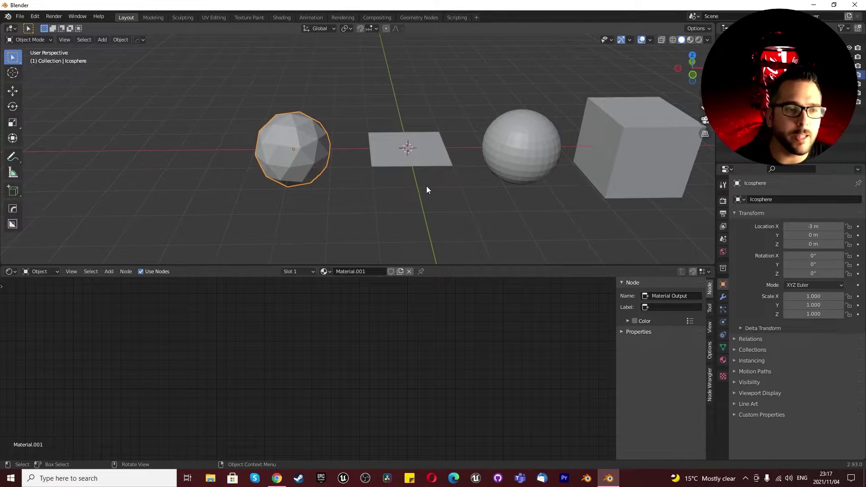
left_click(426, 163)
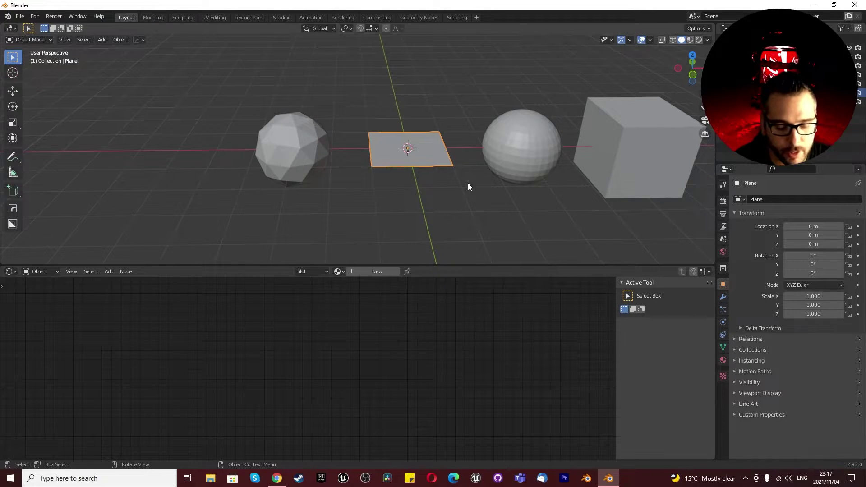
left_click(445, 185)
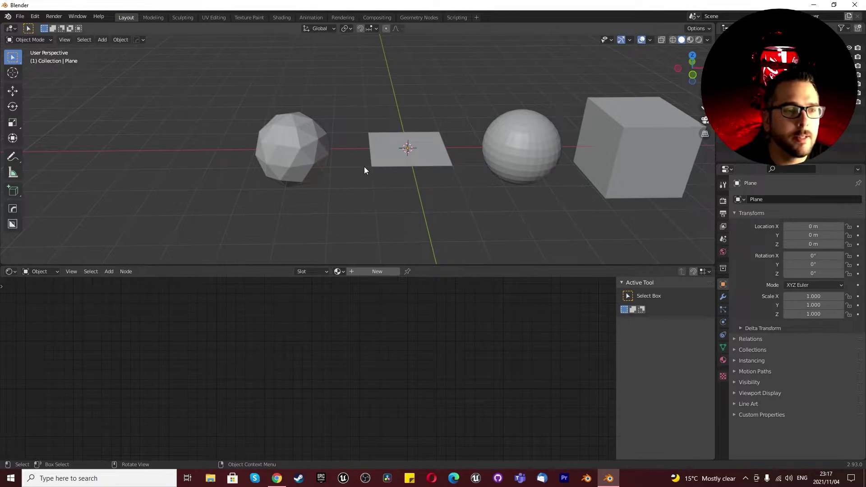
middle_click_drag(512, 198, 429, 190)
left_click(429, 140)
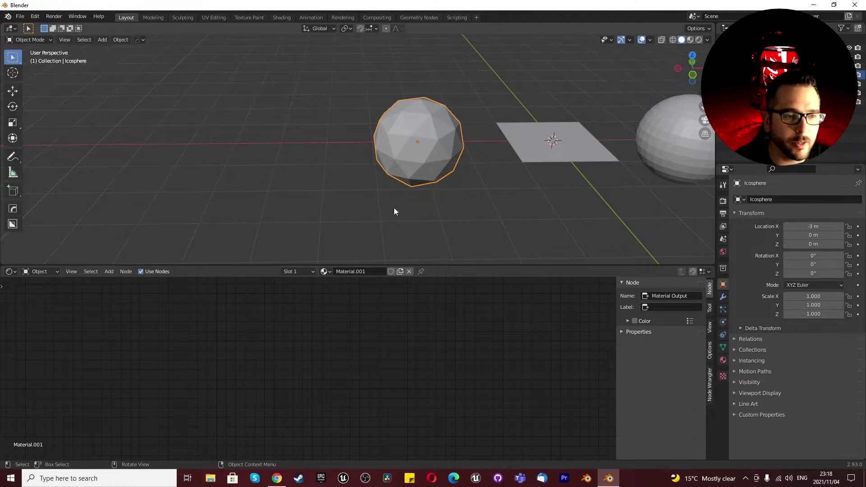
Create a separate new material, Material.002, for the icosphere
scroll(333, 383, "down", 4)
scroll(381, 342, "up", 1)
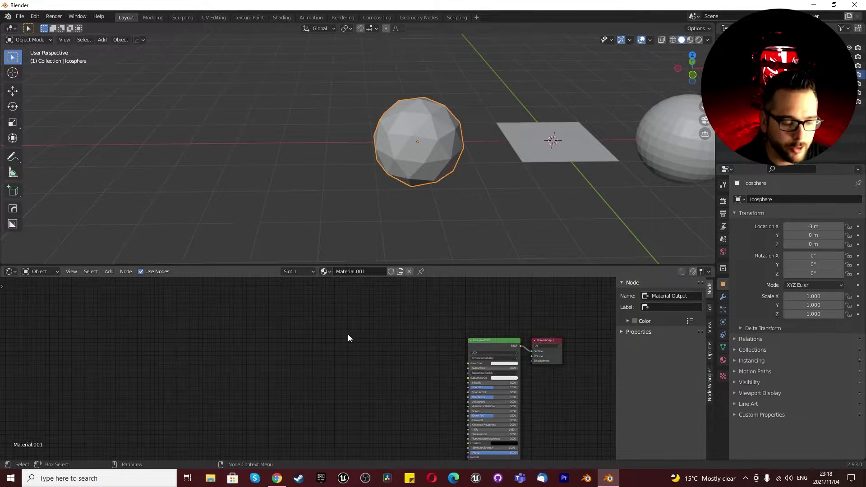
key("shift+a")
key("Escape")
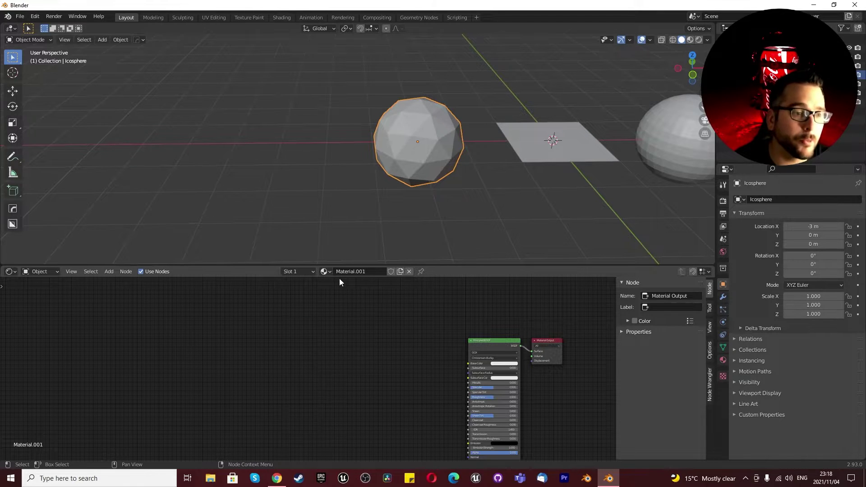
left_click(400, 271)
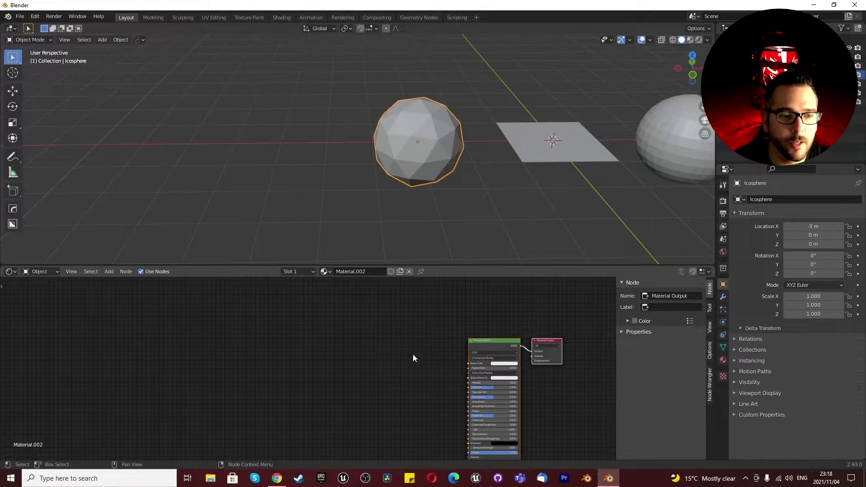
Switch the viewport shading to Material Preview
scroll(500, 363, "up", 4)
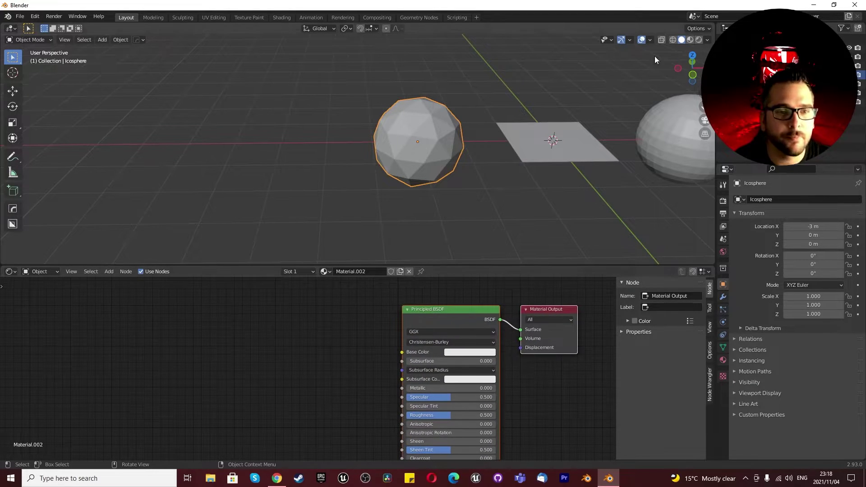
left_click(690, 40)
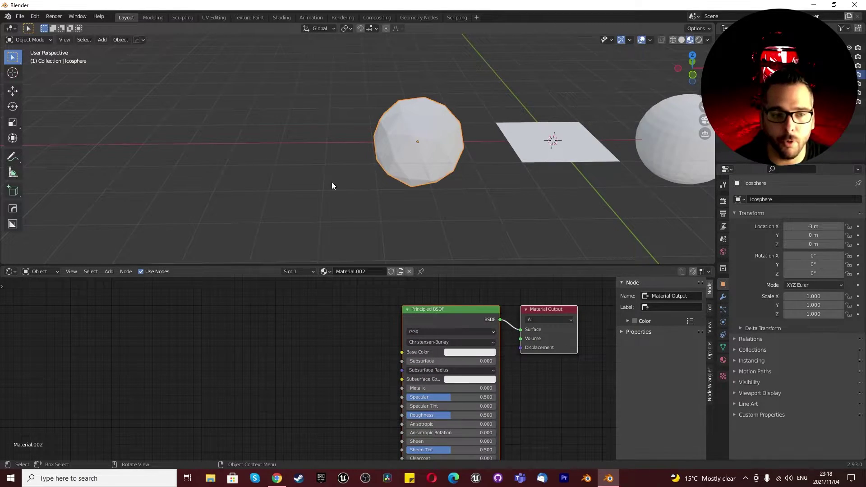
scroll(361, 182, "down", 2)
scroll(383, 188, "up", 1)
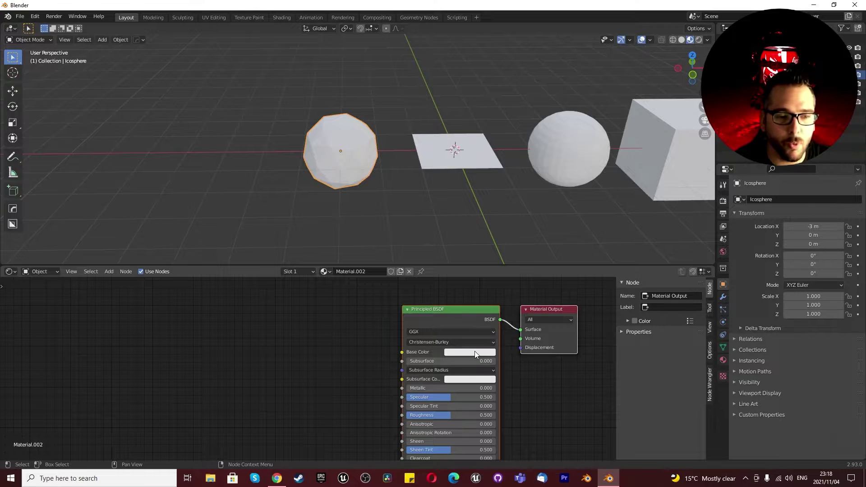
Add an Image Texture node and connect its Color to the Principled BSDF Base Color
left_click(317, 362)
key("shift+a")
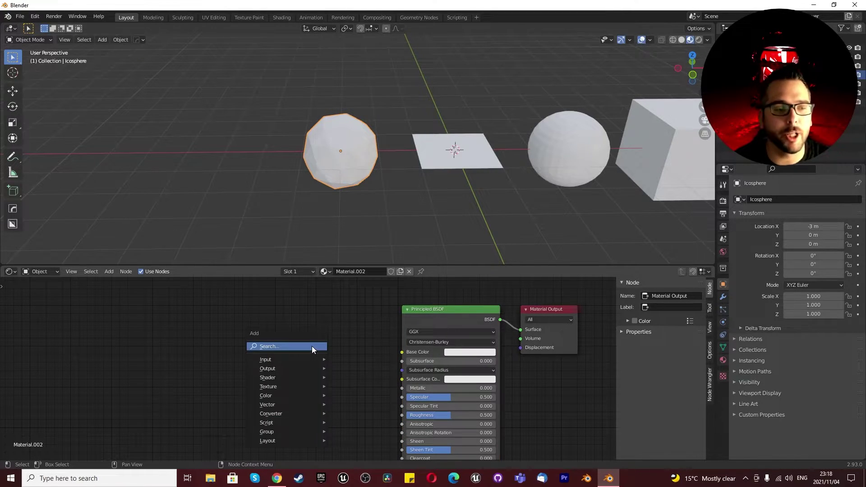
left_click(312, 346)
type("image")
left_click(327, 362)
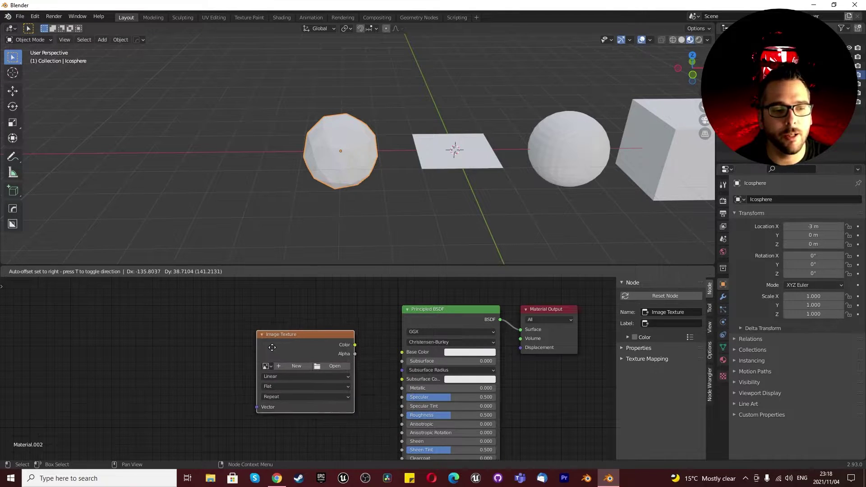
left_click(343, 348)
left_click_drag(351, 345, 402, 352)
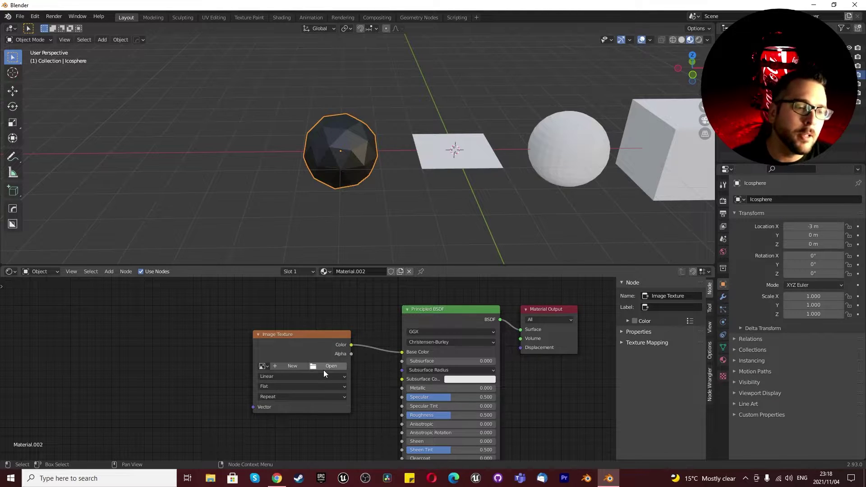
Load the yellow tennis-ball texture image from the Desktop and orbit to view the textured ball
left_click(323, 366)
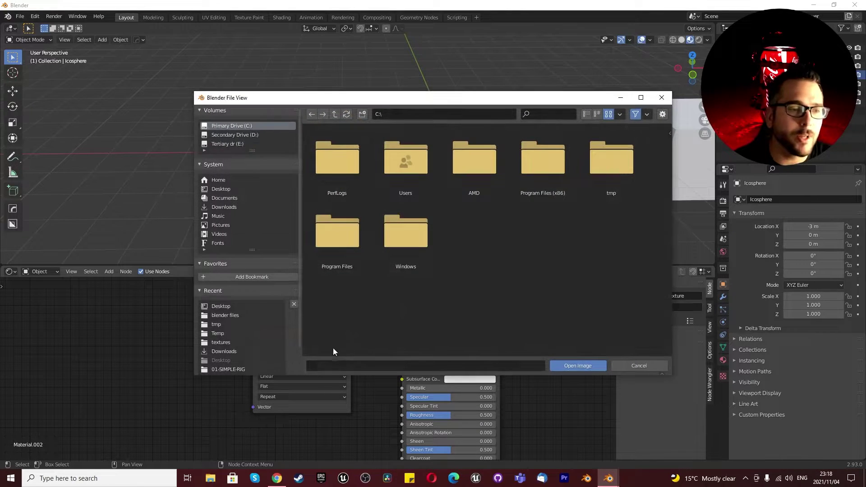
left_click(236, 188)
scroll(491, 294, "down", 5)
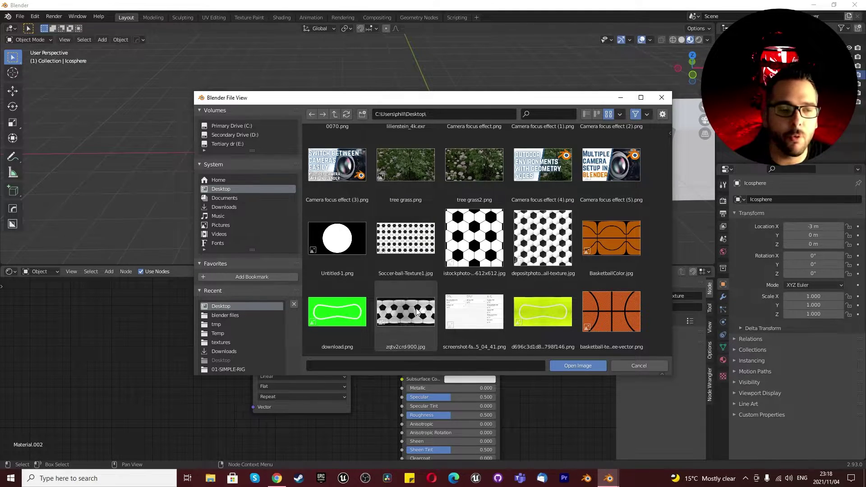
left_click(553, 302)
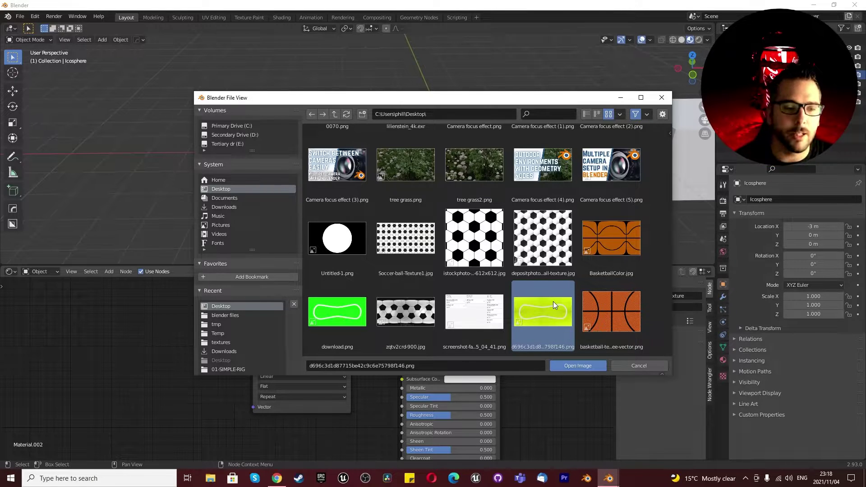
left_click(572, 364)
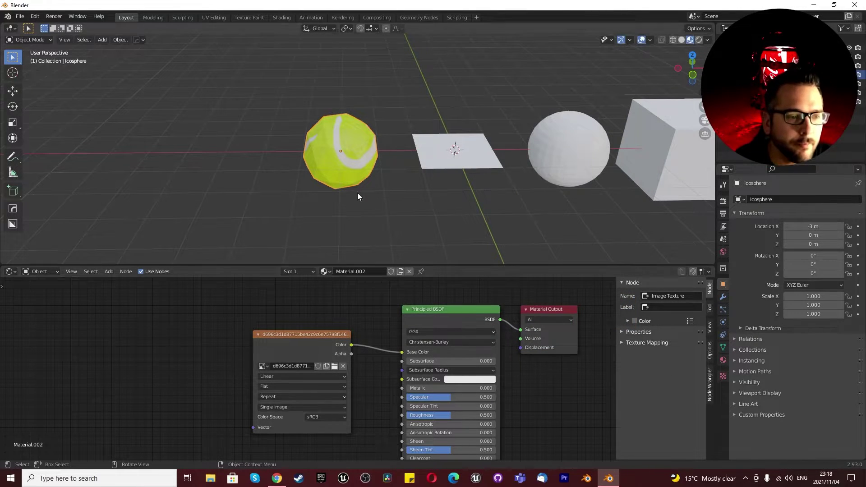
middle_click_drag(321, 162, 285, 153)
right_click(323, 146)
key("Escape")
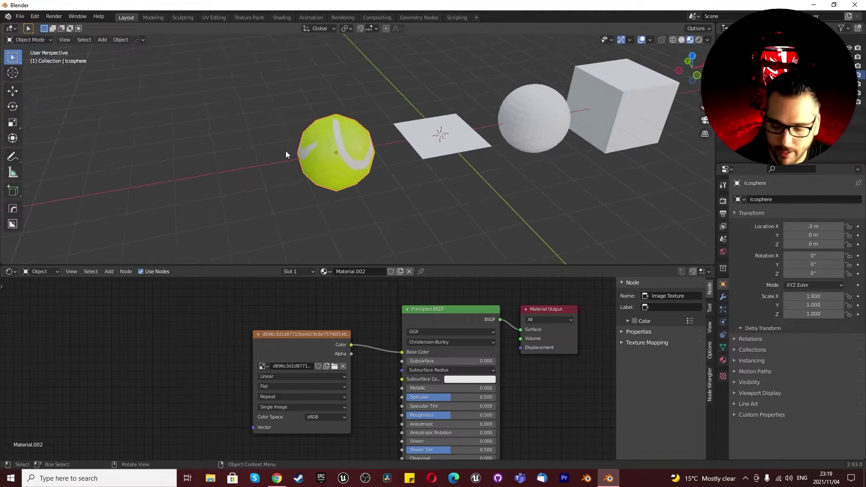
Add Texture Coordinate and Mapping nodes with Ctrl+T, feeding Generated coordinates instead of UV
key("KP_1")
key("Home")
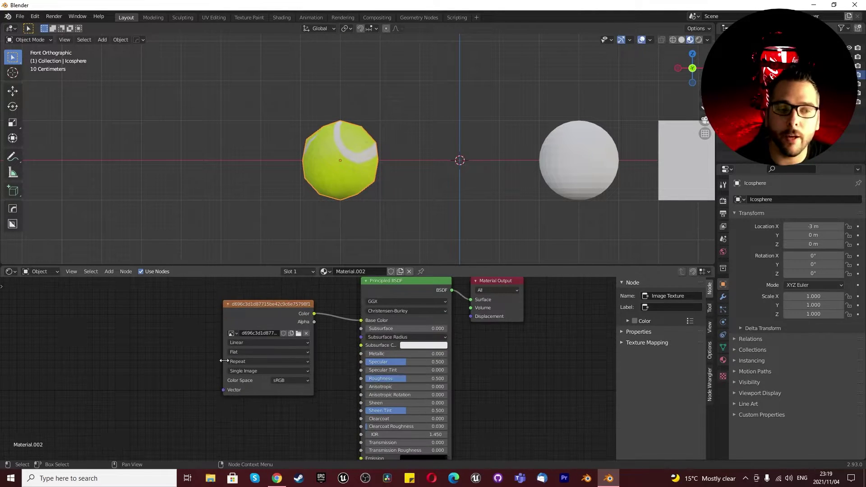
left_click(255, 318)
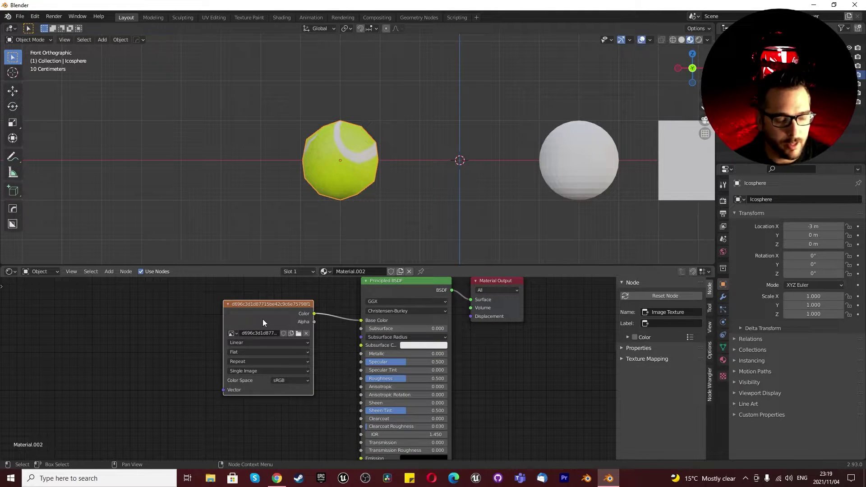
key("ctrl")
key("ctrl+t")
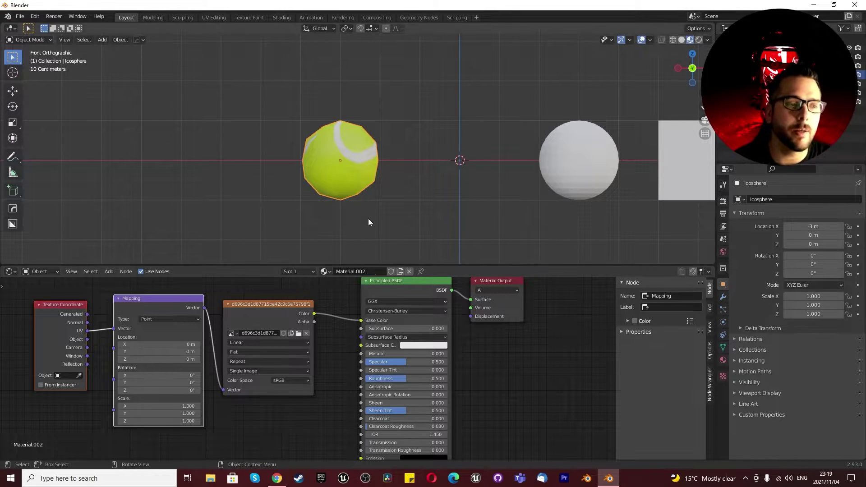
scroll(312, 362, "down", 3)
scroll(153, 349, "up", 5)
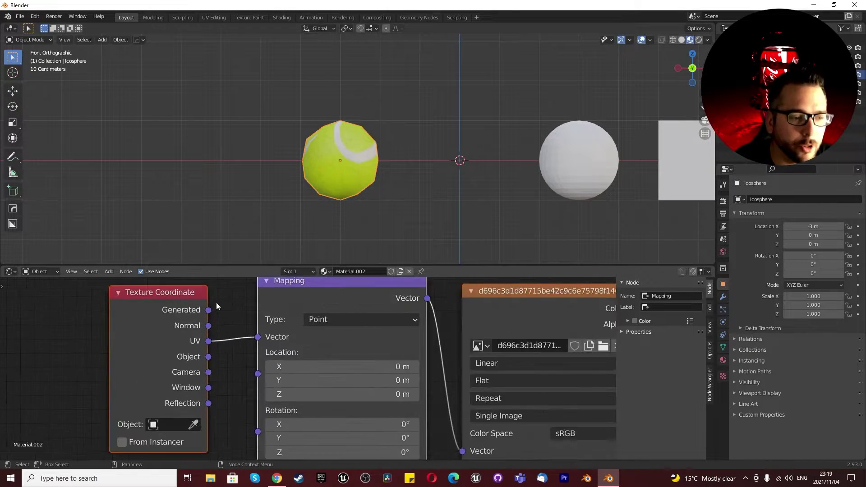
left_click_drag(209, 310, 257, 337)
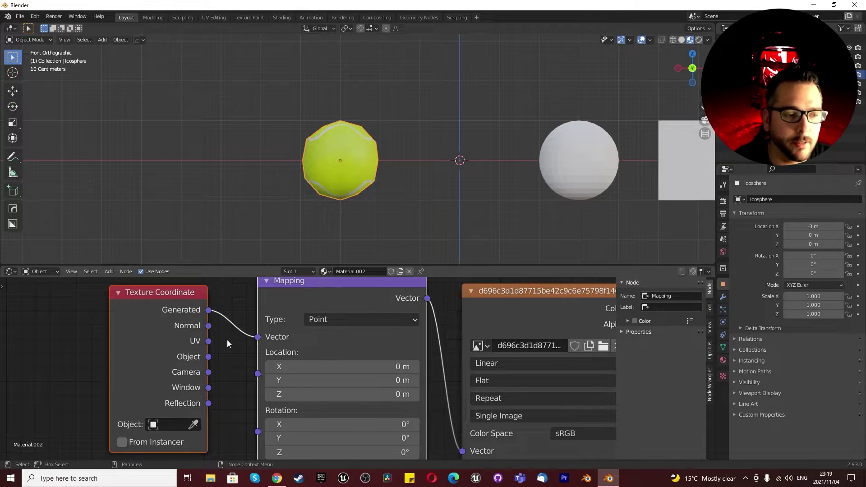
Set the image interpolation to Smart and projection to Sphere, then check the ball in perspective
scroll(458, 384, "down", 2)
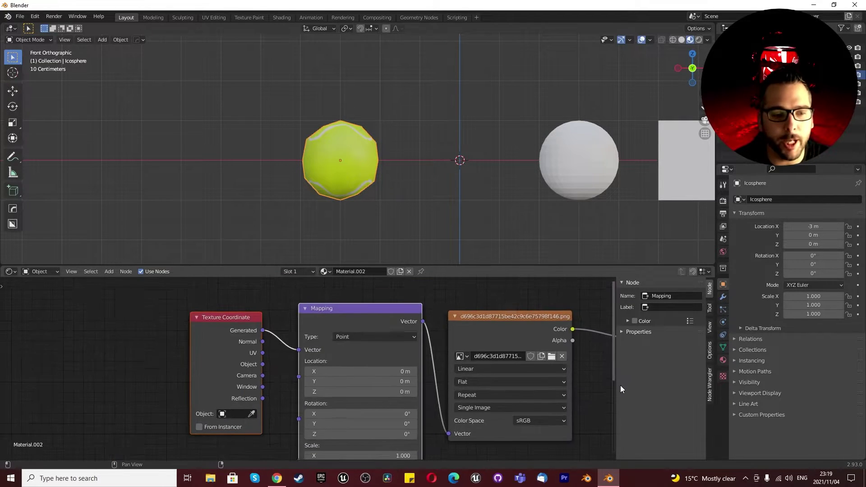
scroll(541, 369, "up", 2)
left_click(470, 366)
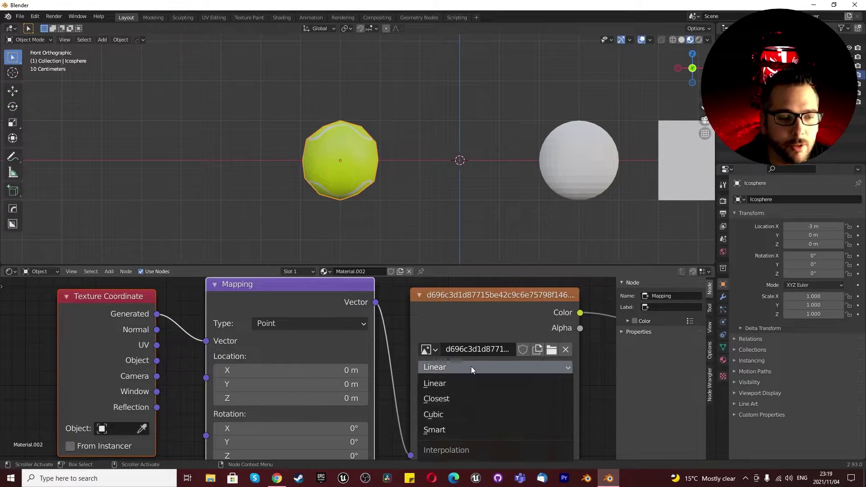
left_click(450, 426)
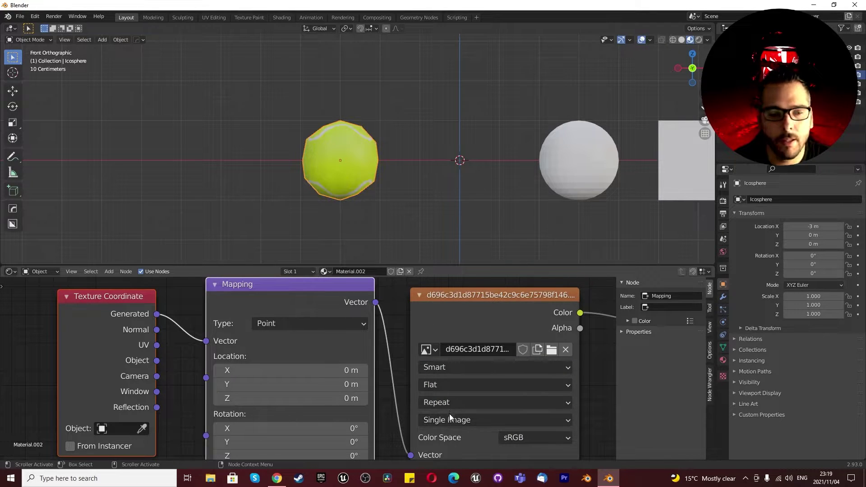
left_click(434, 385)
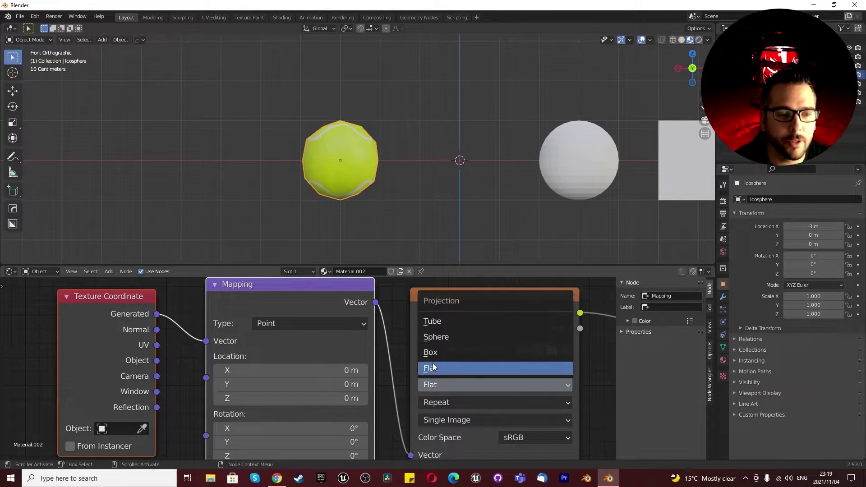
left_click(433, 338)
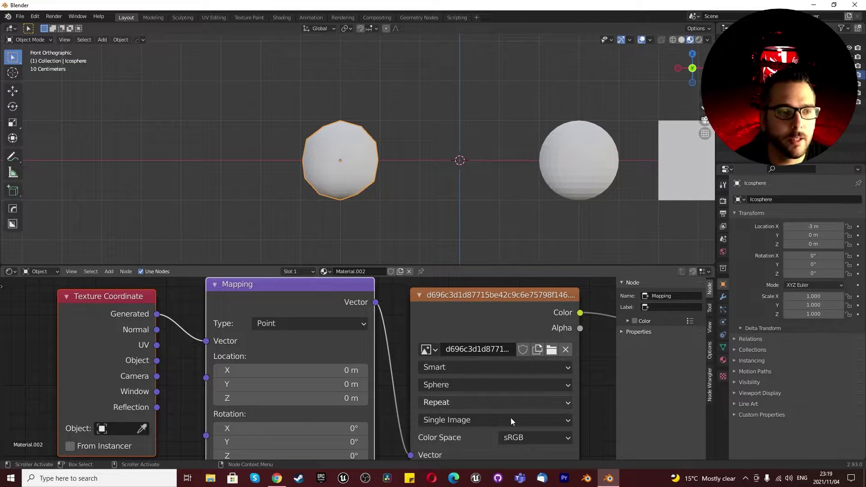
mouse_move(345, 170)
middle_mouse_down()
mouse_move(324, 156)
mouse_move(367, 224)
mouse_move(507, 195)
mouse_move(519, 119)
mouse_move(316, 134)
mouse_move(281, 218)
mouse_move(361, 164)
mouse_move(326, 163)
mouse_move(357, 125)
mouse_move(255, 193)
mouse_move(286, 217)
middle_mouse_up()
key("KP_1")
Select the plane and give it a new material
scroll(265, 160, "up", 3)
left_click(282, 190)
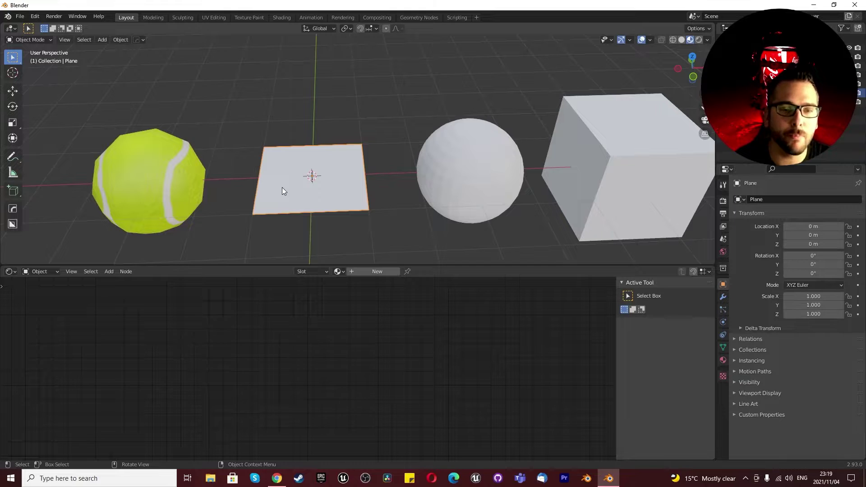
scroll(282, 187, "down", 4)
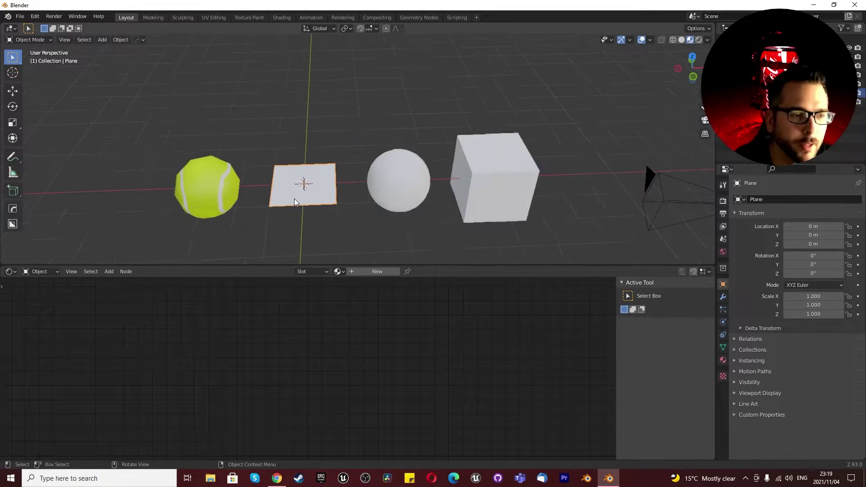
scroll(294, 199, "up", 5)
key("n")
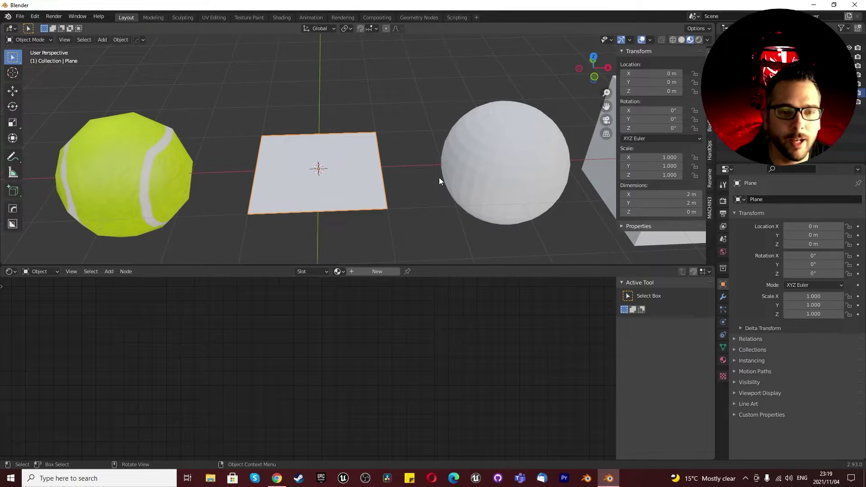
left_click(366, 273)
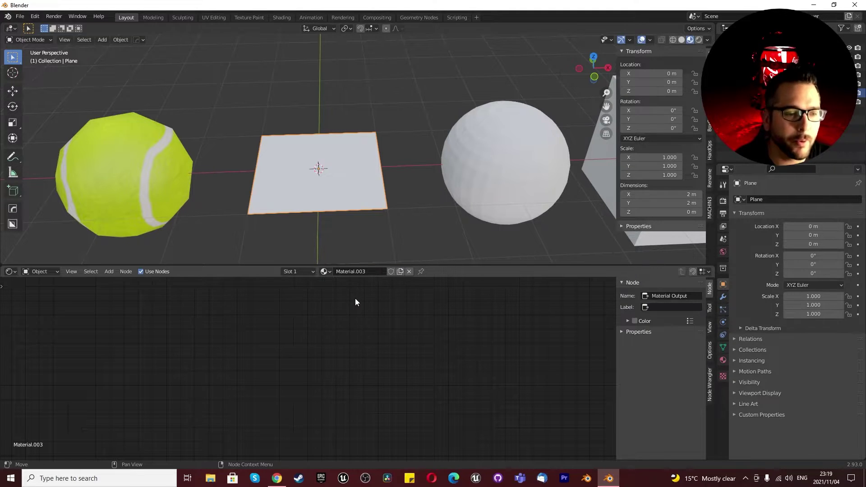
key("Home")
Add an Image Texture node linked to the plane material's Base Color
key("shift+a")
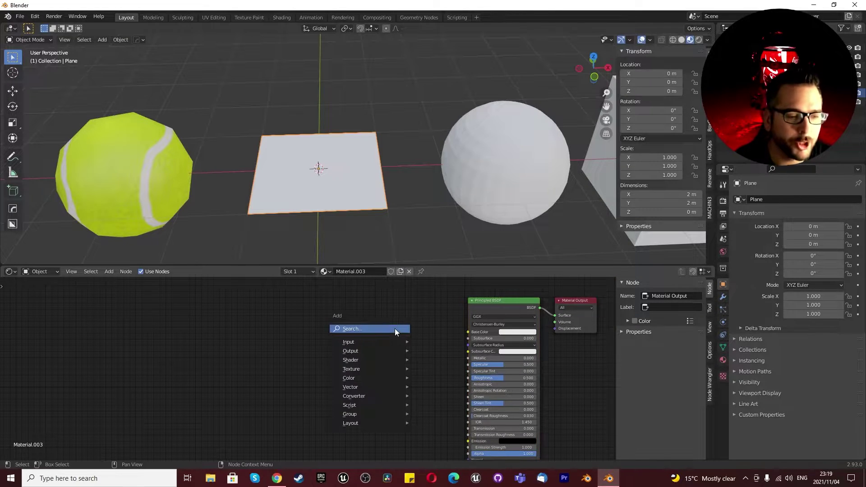
left_click(394, 328)
type("image")
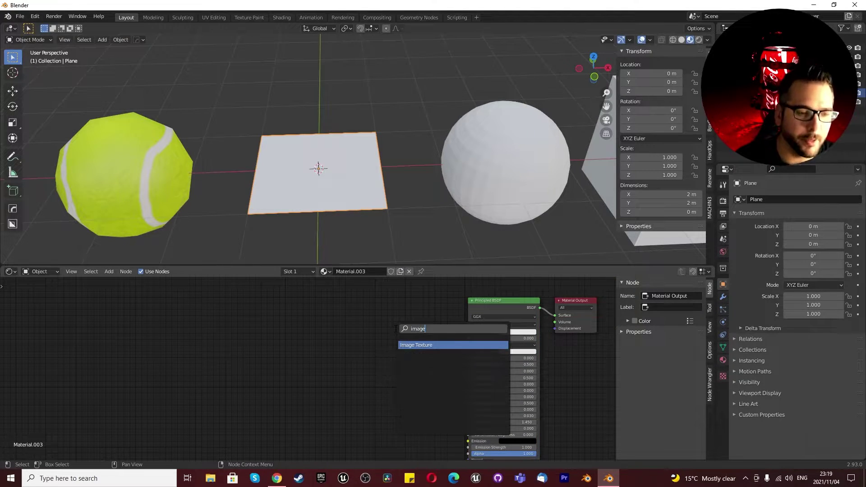
left_click(407, 346)
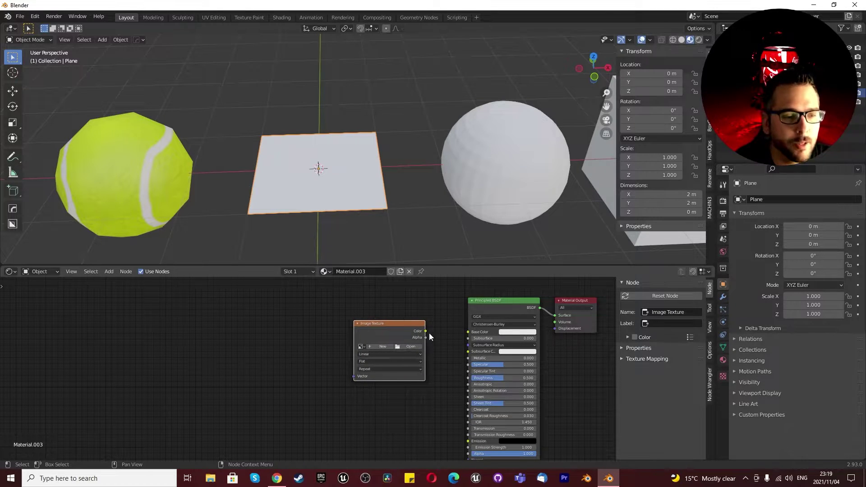
left_click_drag(425, 331, 467, 331)
scroll(419, 370, "up", 3)
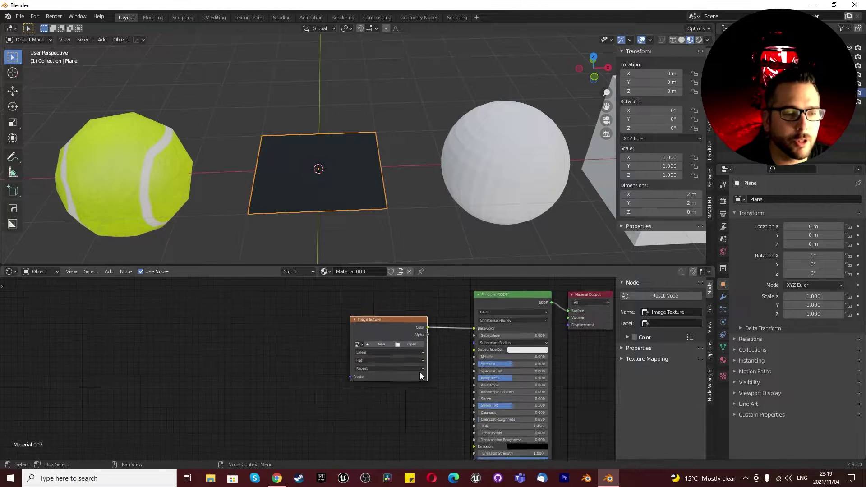
Load the green tennis texture image from the Desktop into the node
left_click(417, 334)
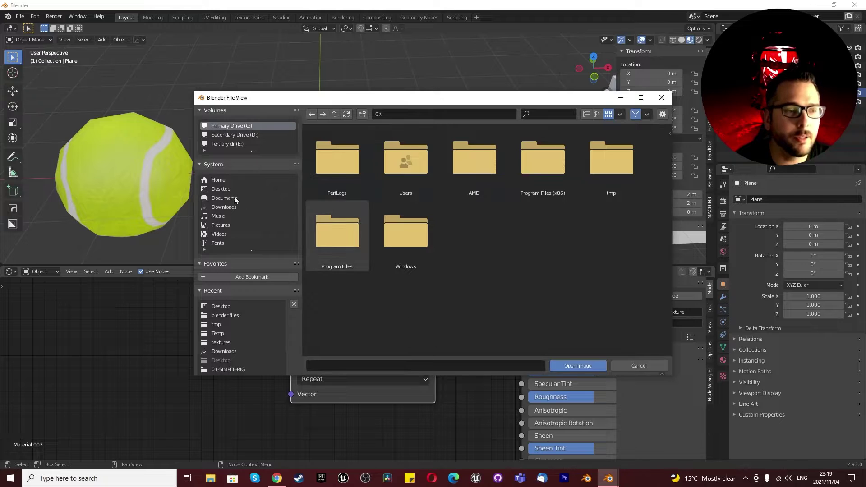
left_click(228, 189)
scroll(528, 316, "down", 5)
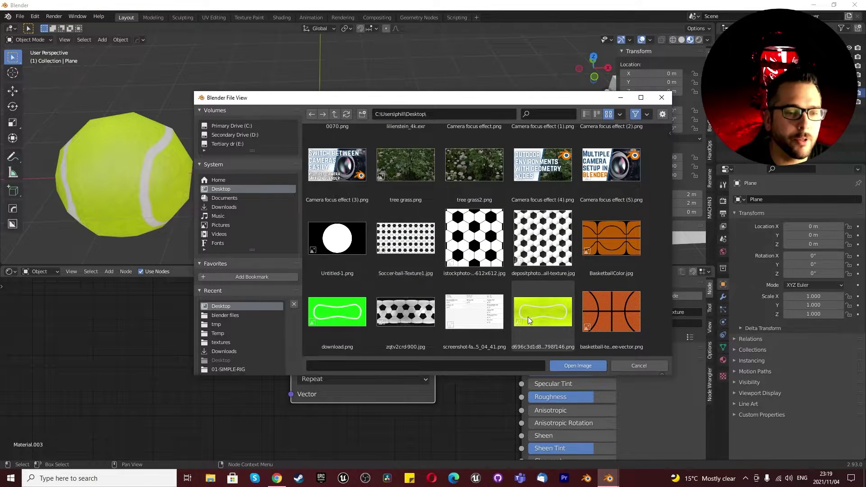
left_click(537, 313)
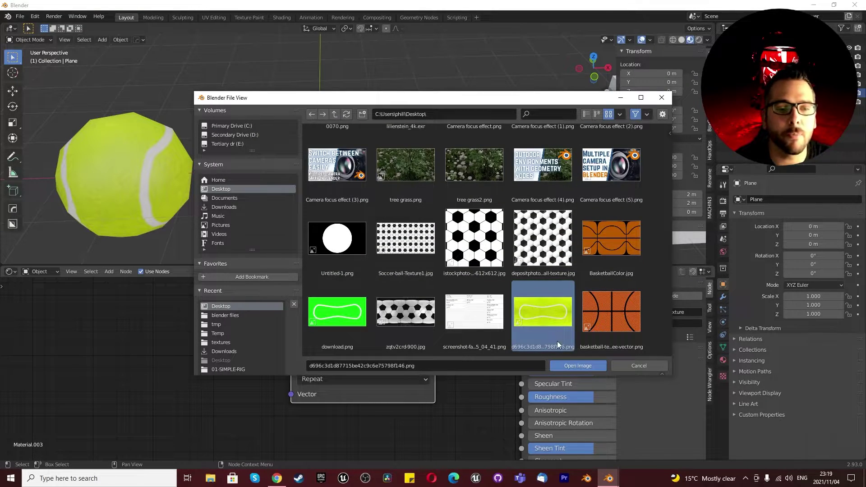
left_click(569, 363)
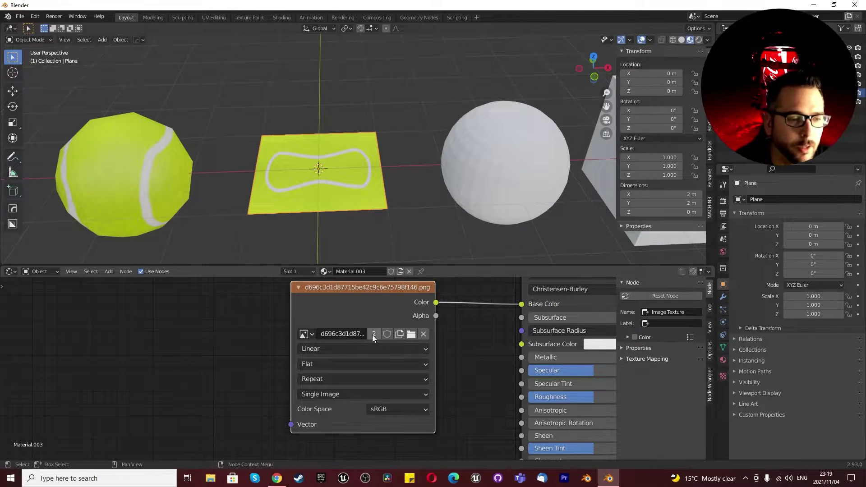
Set the plane's X dimension to 4 m
key("Home")
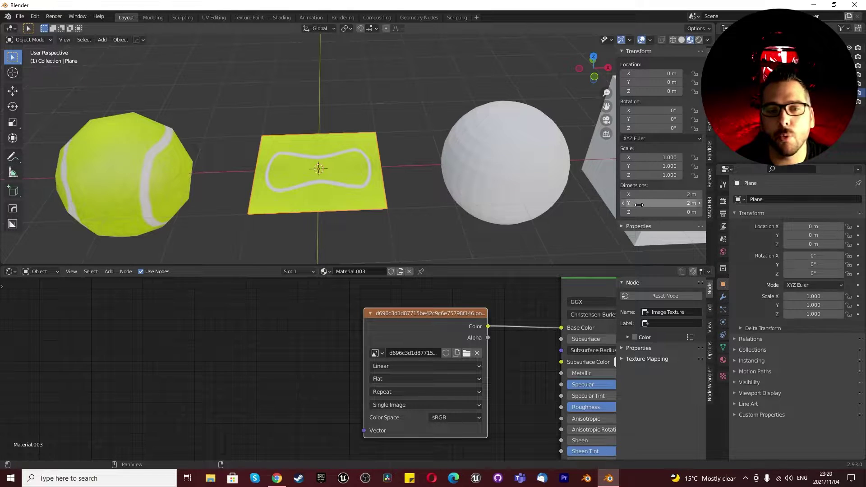
left_click(666, 194)
type("4")
key("Return")
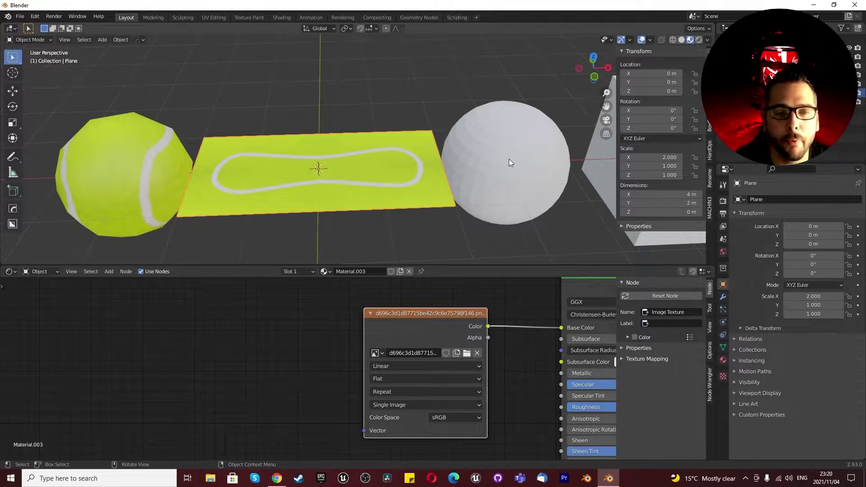
Add a Simple-type Subdivision Surface modifier with viewport levels 6
left_click(722, 297)
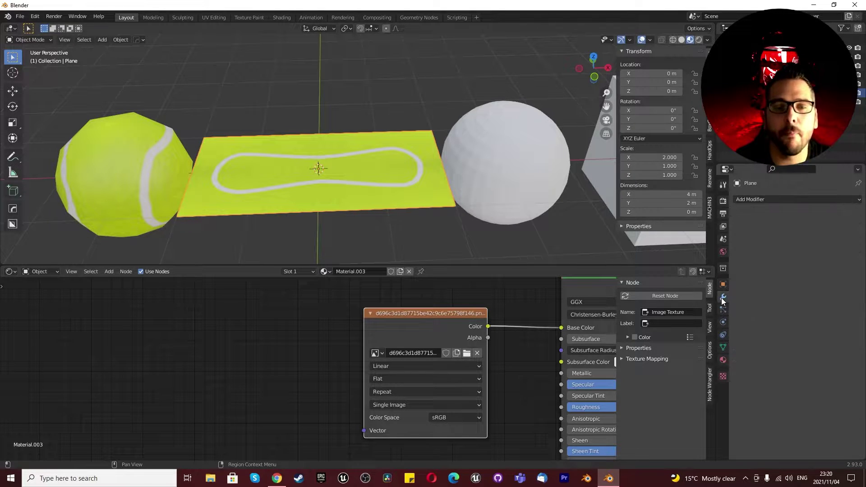
left_click(785, 203)
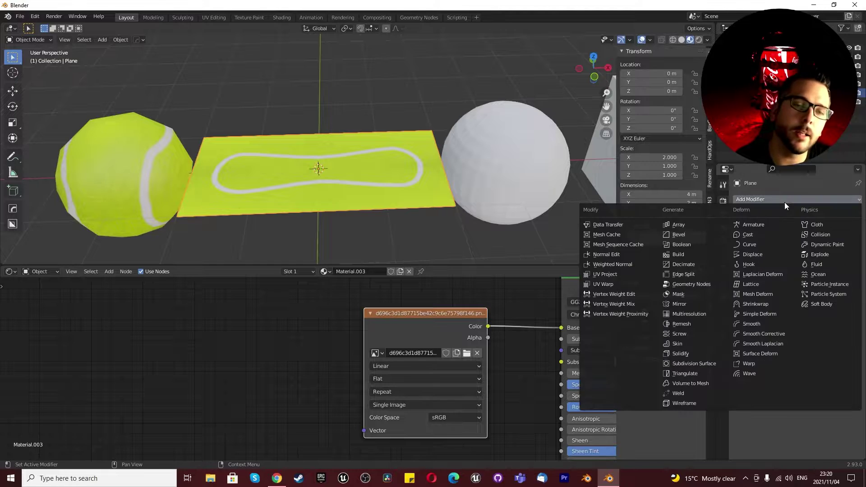
left_click(695, 363)
left_click(815, 228)
left_click_drag(796, 240, 824, 240)
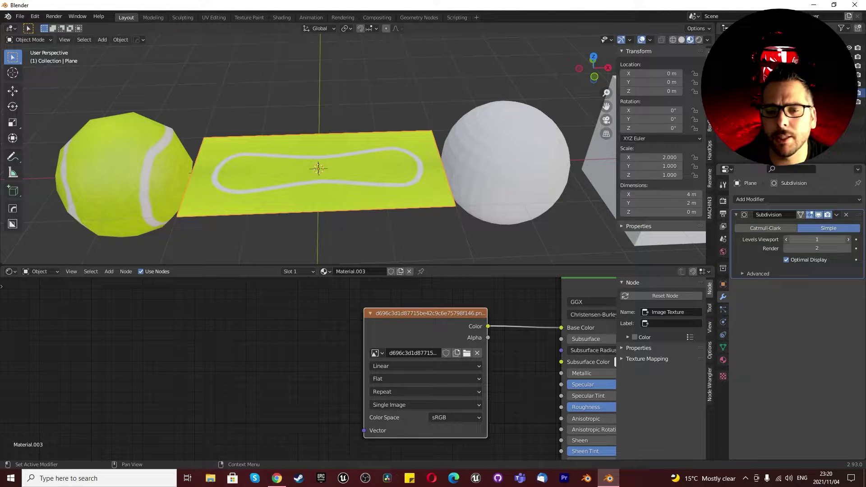
Add a Simple Deform modifier set to Bend and view it from the front
left_click(775, 200)
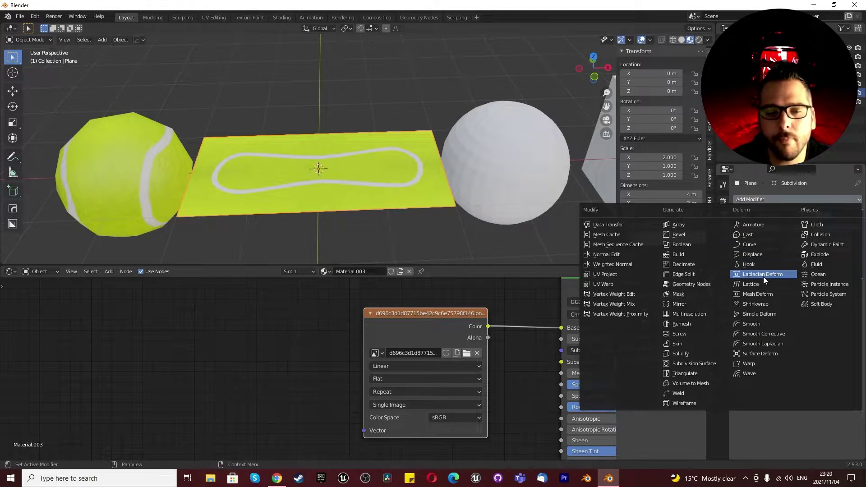
left_click(767, 316)
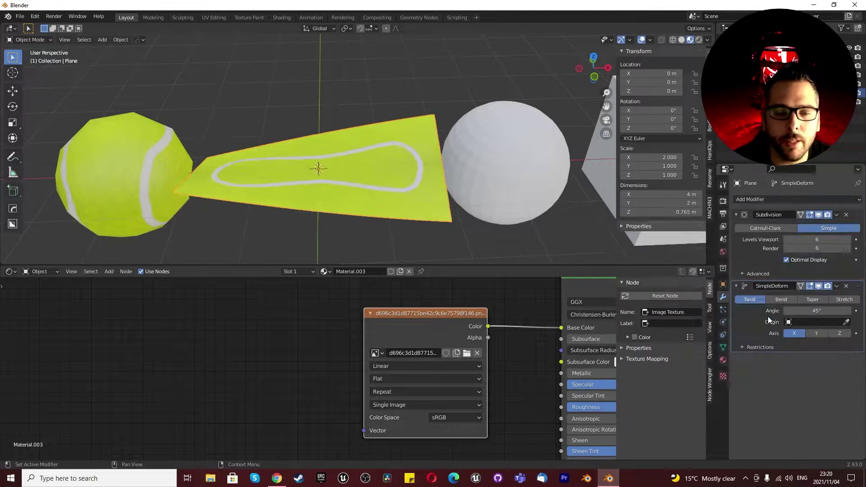
left_click(773, 298)
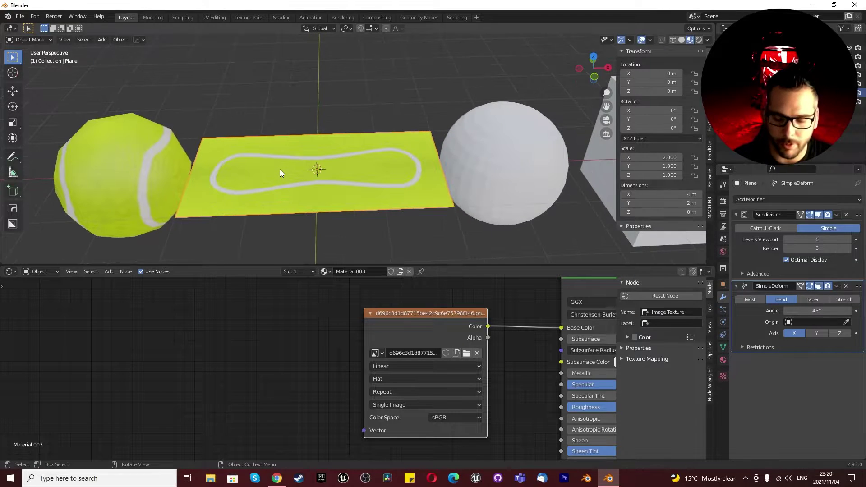
key("KP_1")
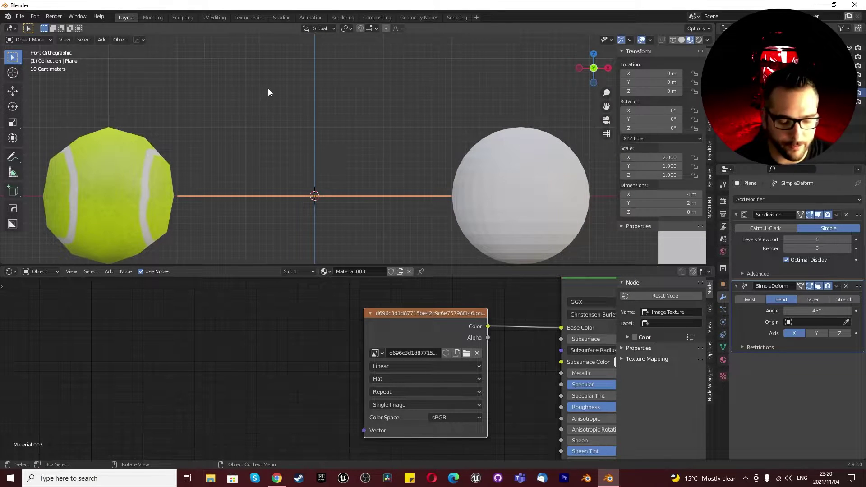
Add a Plain Axes empty at the scene centre
key("n")
key("shift+a")
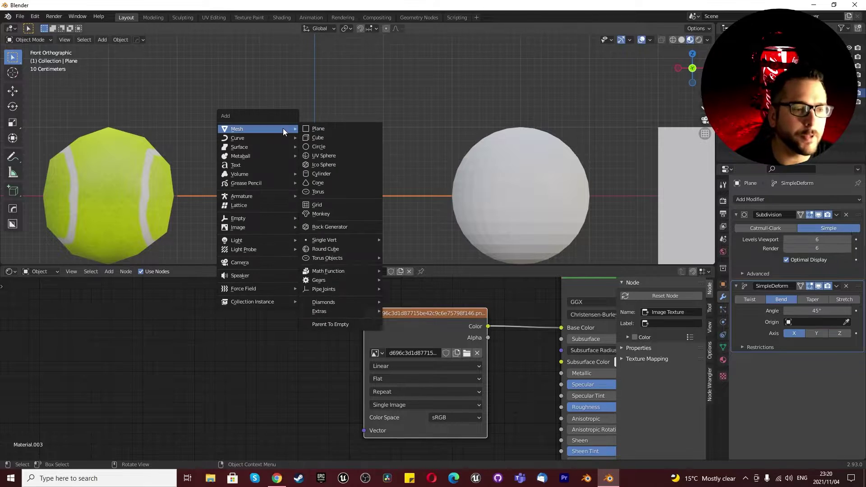
mouse_move(266, 218)
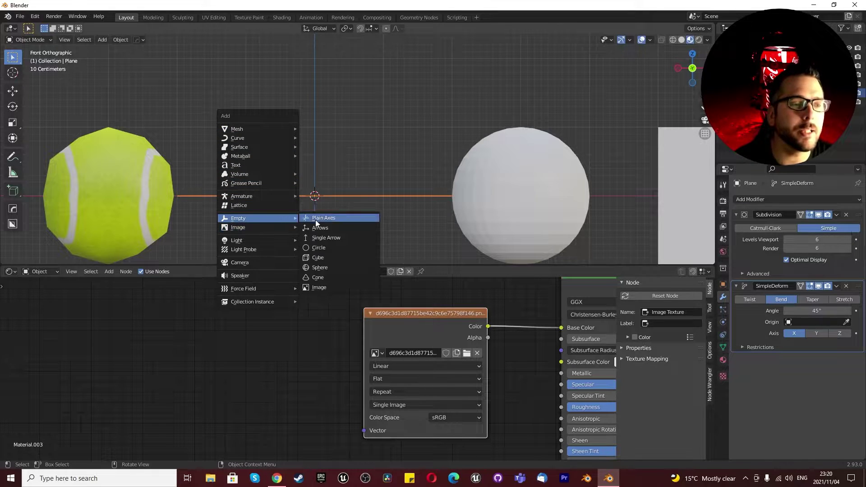
left_click(318, 221)
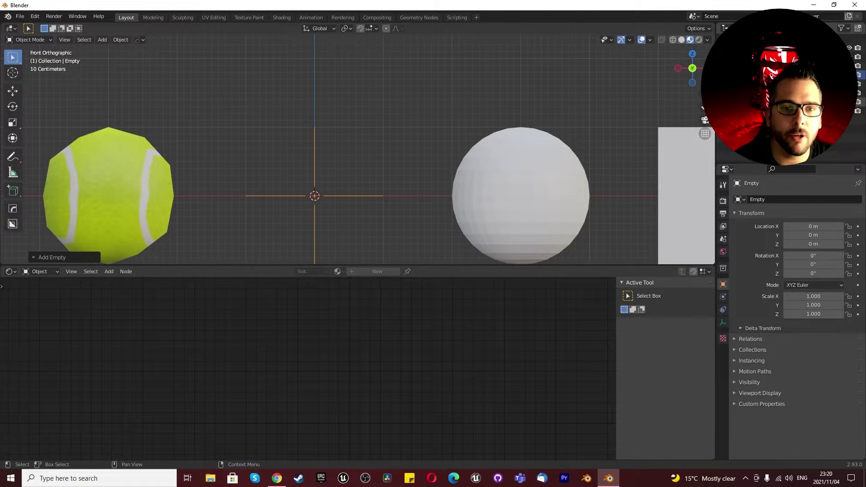
Set the plane's Simple Deform origin to the Empty and its bend angle to 180°
key("ctrl+z")
left_click(812, 322)
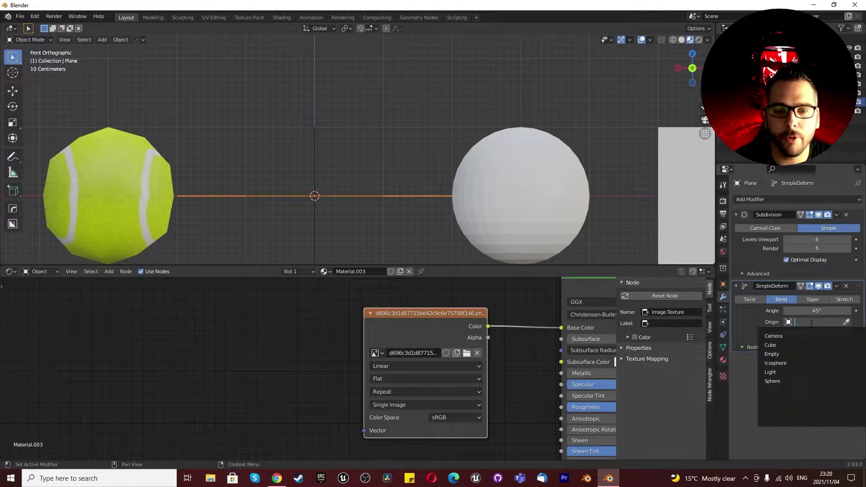
left_click(783, 353)
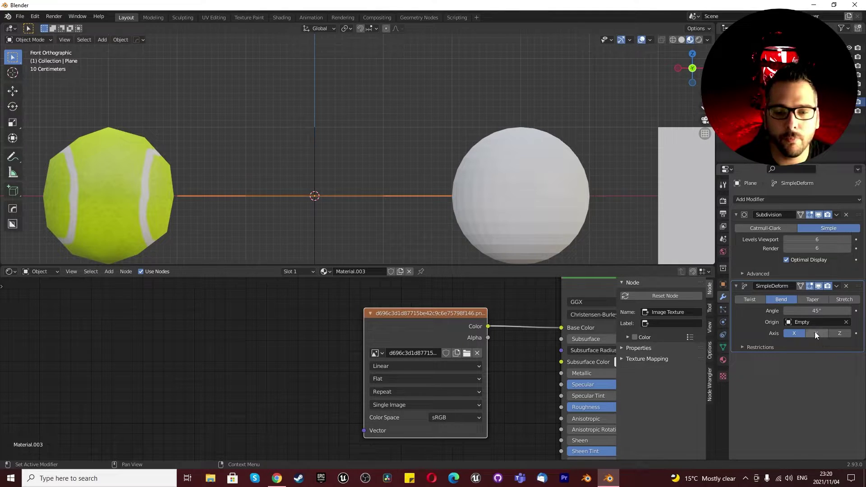
left_click(817, 310)
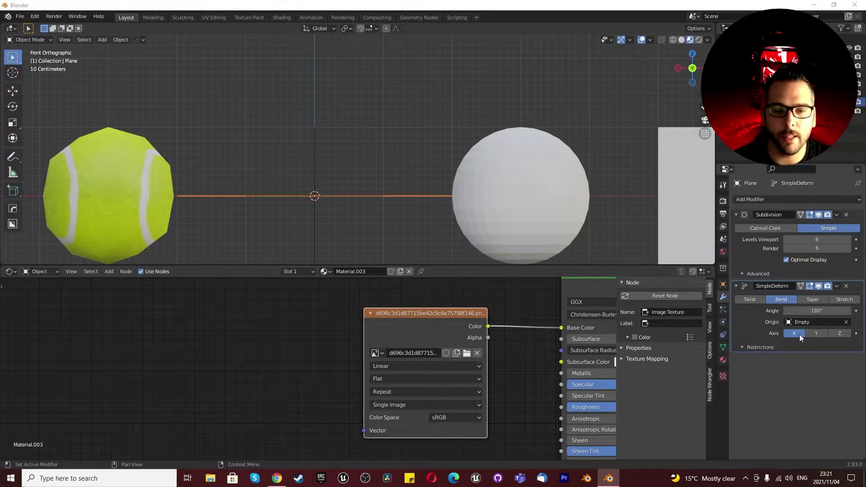
Duplicate the SimpleDeform bend and set the copy to a 360° angle around the Z axis
left_click(836, 286)
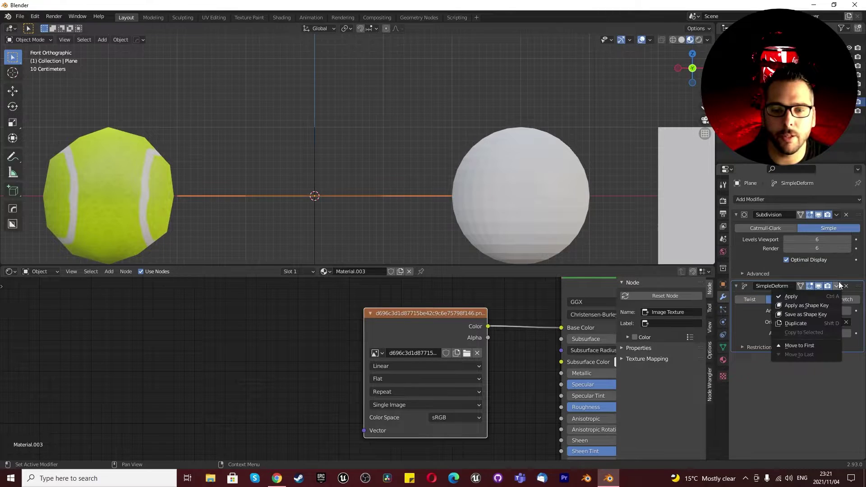
left_click(795, 324)
left_click(818, 384)
type("180d")
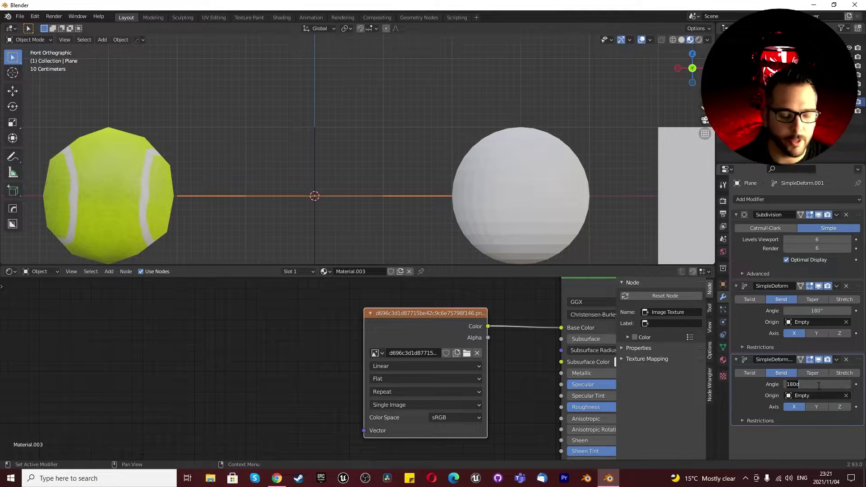
key("Return")
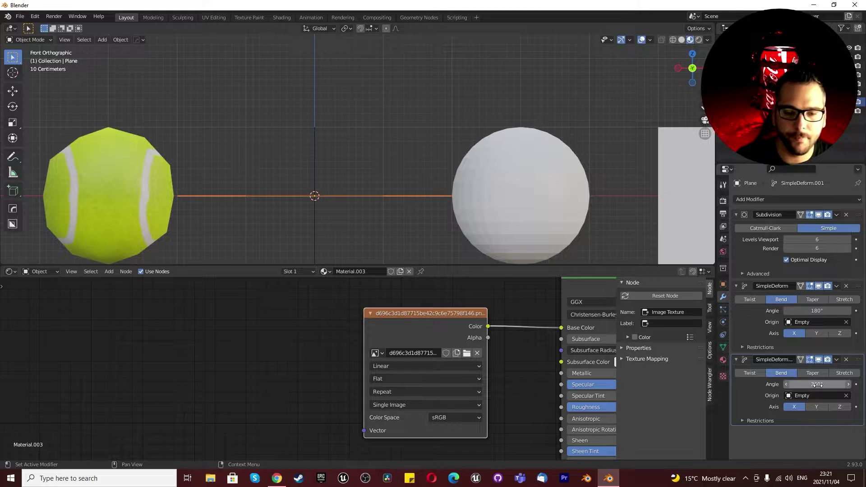
left_click(836, 408)
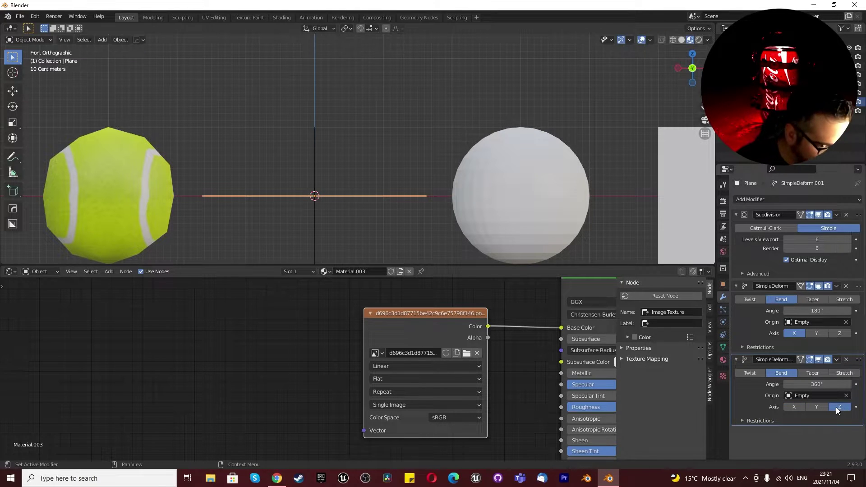
scroll(282, 195, "up", 2)
middle_click_drag(283, 195, 290, 237)
scroll(323, 188, "up", 1)
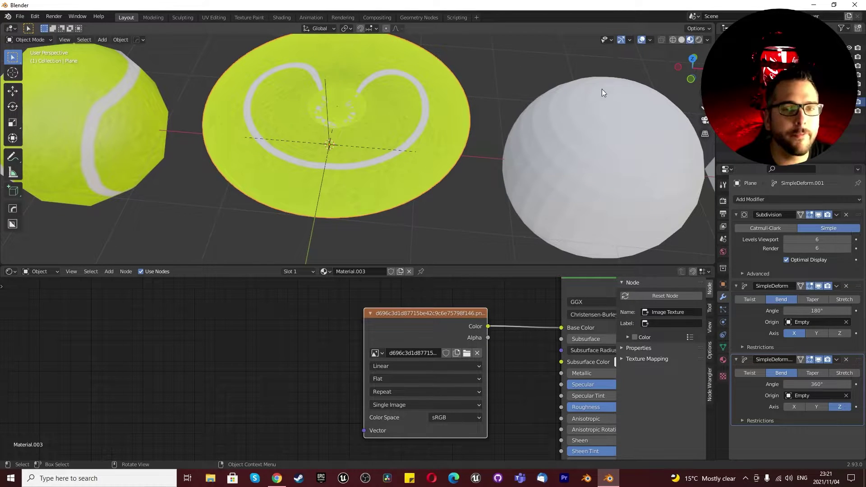
Rotate the controlling Empty 90° on X, curling the plane into a tennis ball
left_click(434, 117)
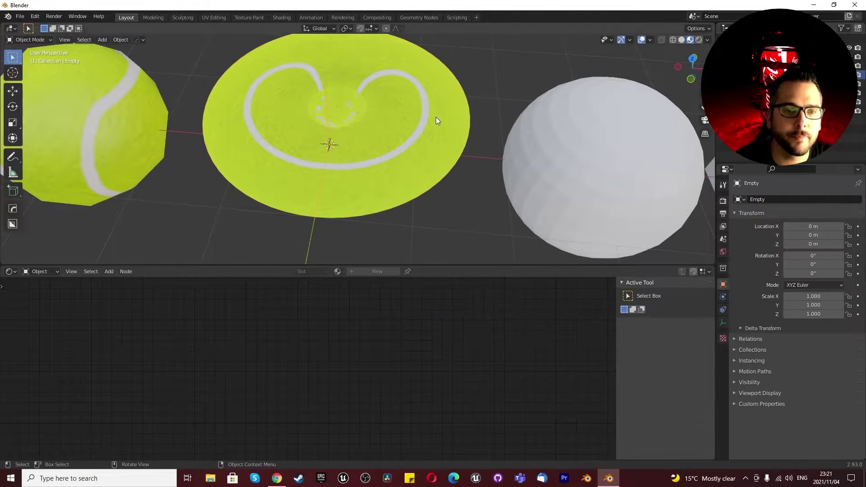
key("n")
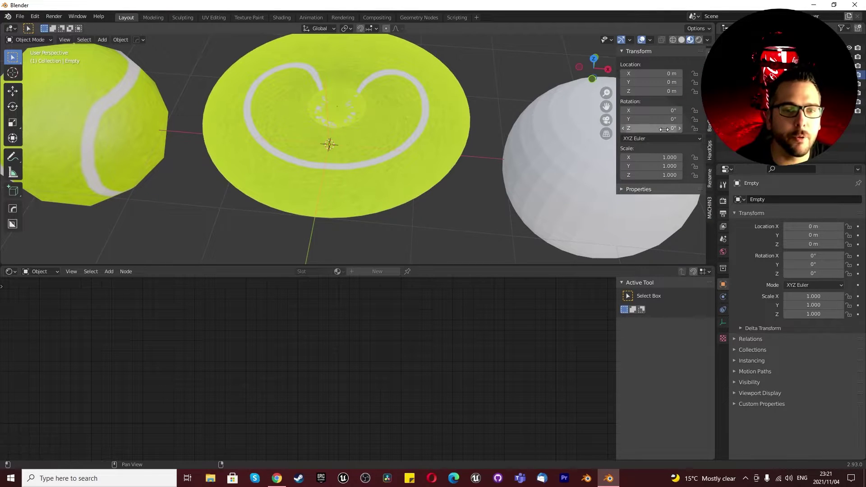
left_click(662, 112)
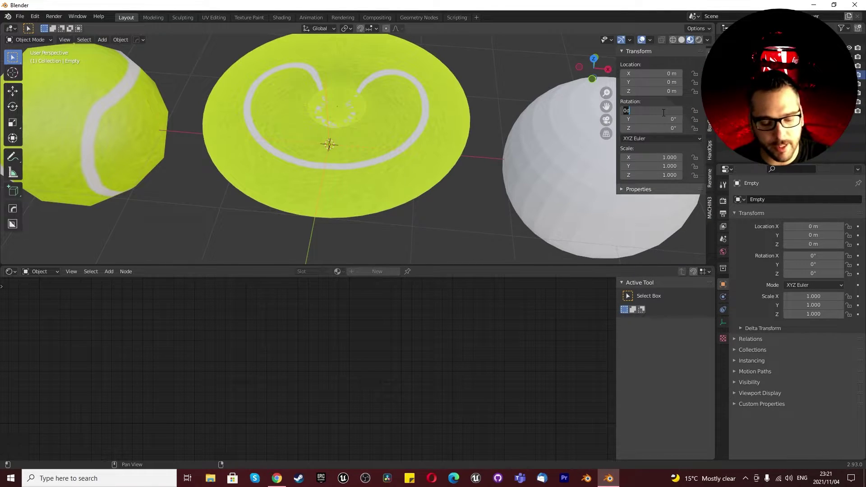
key("Return")
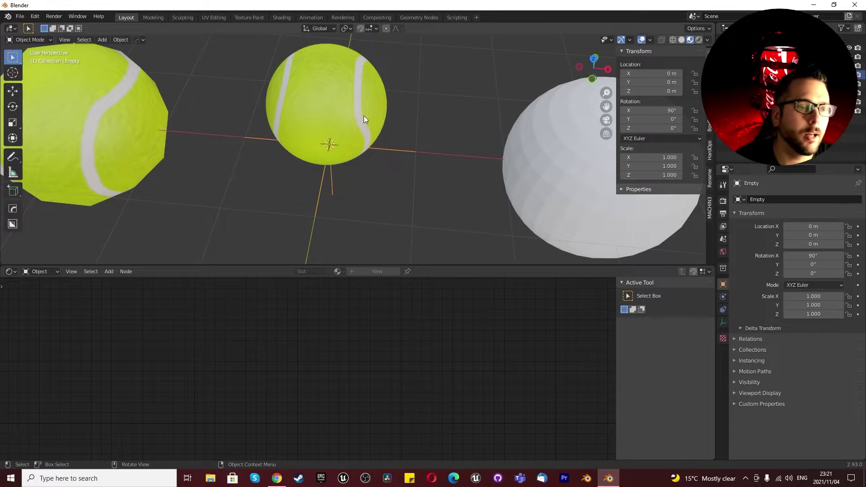
middle_click_drag(361, 116, 449, 114)
right_click(396, 145)
left_click(396, 145)
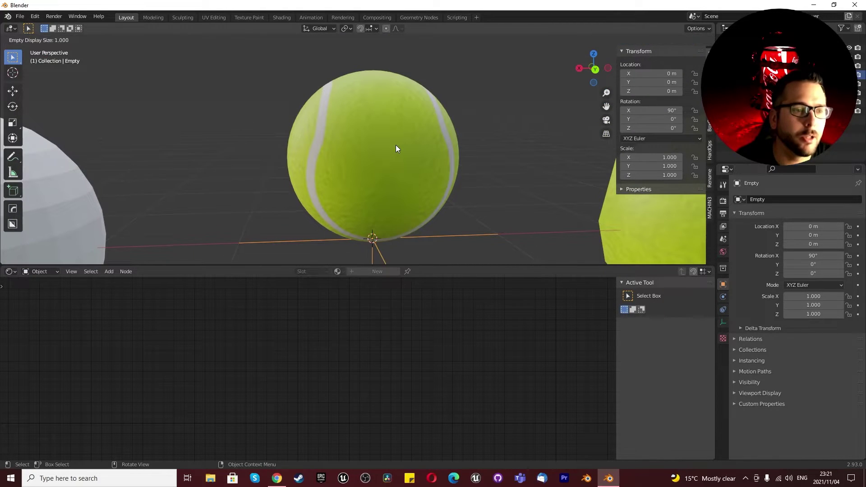
left_click(387, 167)
Select the curled tennis-ball plane and inspect it from several sides, including front view
left_click(410, 139)
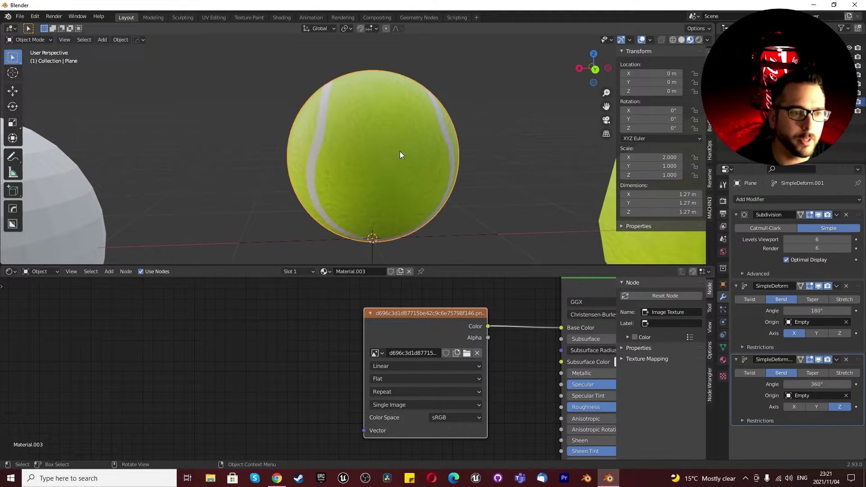
right_click(398, 150)
key("Escape")
mouse_move(390, 157)
middle_mouse_down()
mouse_move(514, 150)
mouse_move(414, 201)
mouse_move(367, 160)
mouse_move(380, 150)
middle_mouse_up()
scroll(369, 153, "up", 4)
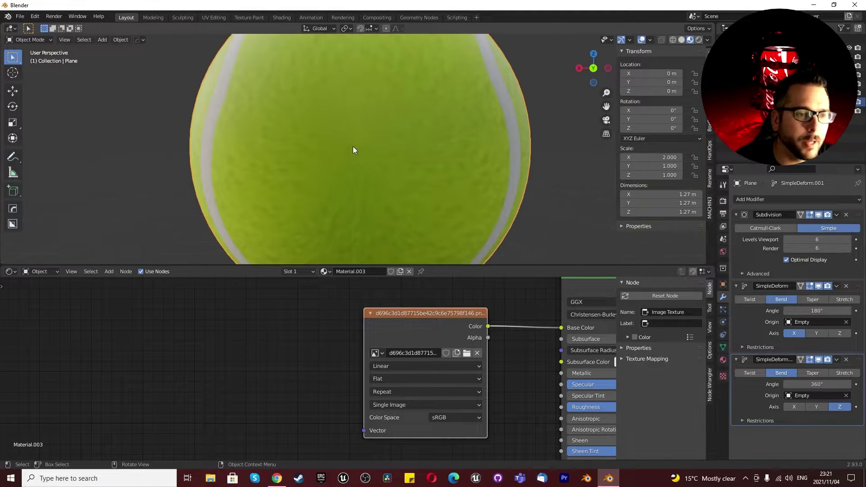
middle_click_drag(354, 151, 353, 193)
scroll(353, 191, "down", 8)
scroll(351, 174, "up", 2)
key("KP_1")
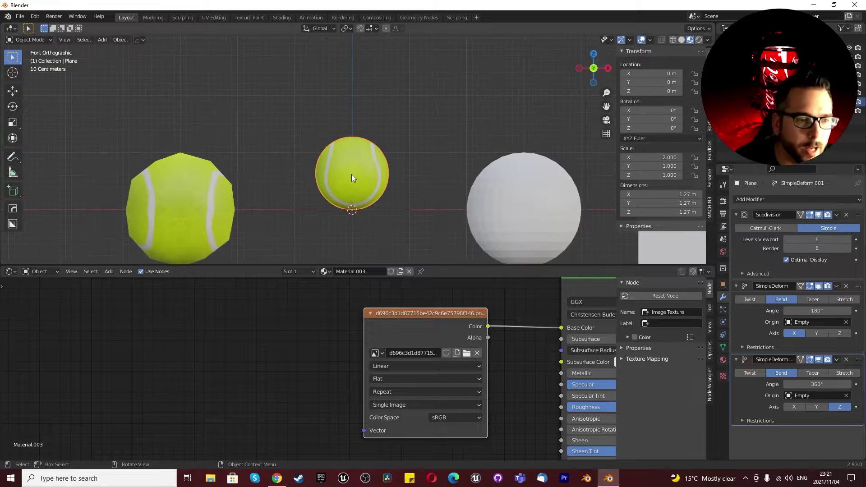
scroll(341, 156, "down", 3)
mouse_move(341, 156)
middle_mouse_down()
mouse_move(289, 100)
mouse_move(341, 156)
mouse_move(338, 165)
middle_mouse_up()
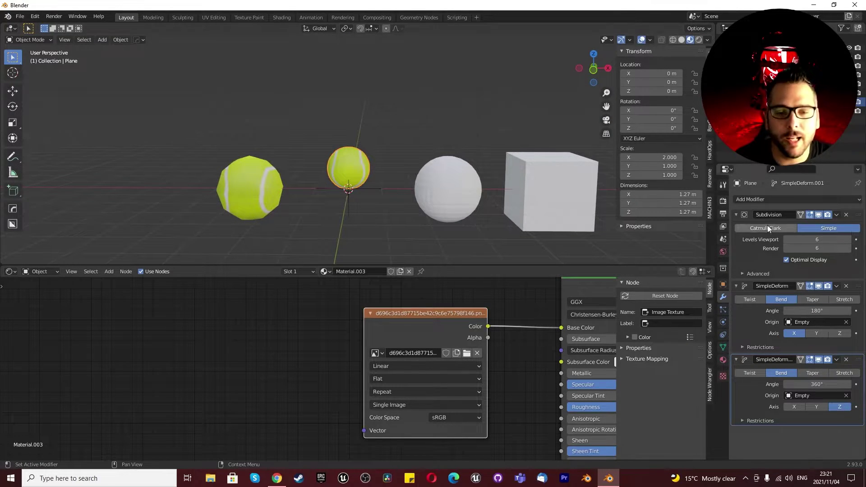
Add a level-1 Catmull-Clark Subdivision modifier after the two bends in the plane's stack
left_click(749, 201)
left_click(699, 363)
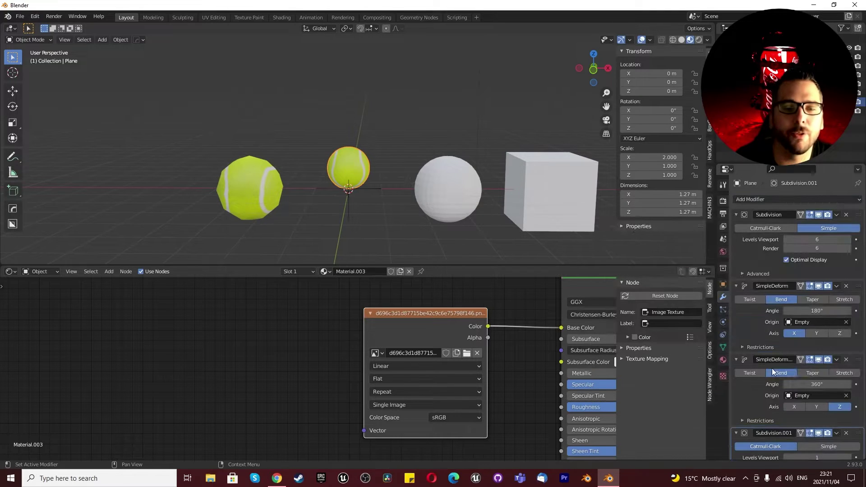
left_click_drag(857, 433, 813, 440)
scroll(362, 183, "up", 3)
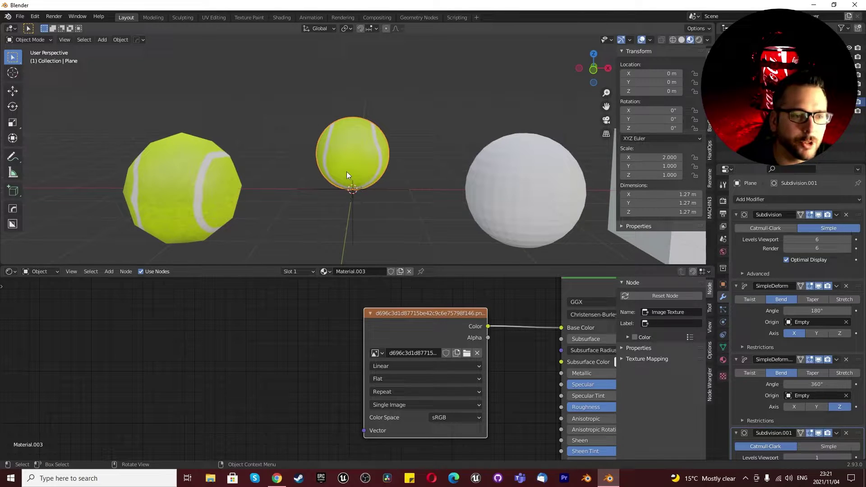
scroll(347, 149, "up", 4)
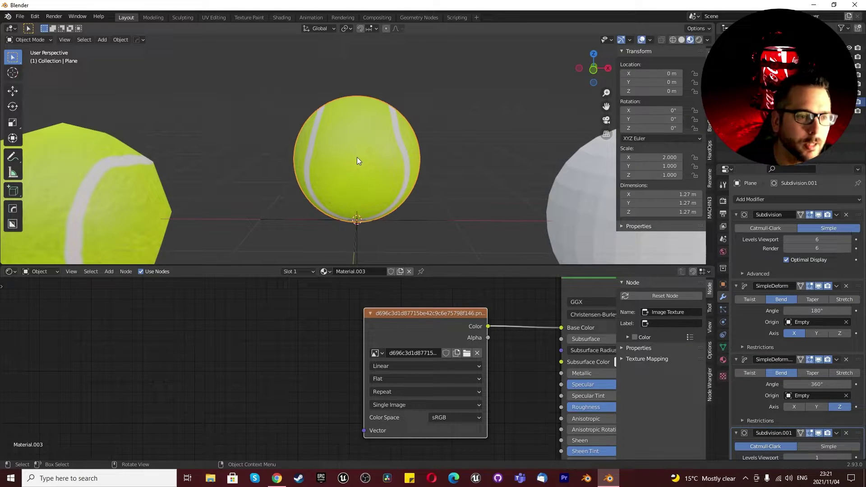
scroll(359, 152, "down", 5)
Add a Subdivision Surface modifier with viewport level 4 to the left icosphere
left_click(200, 186)
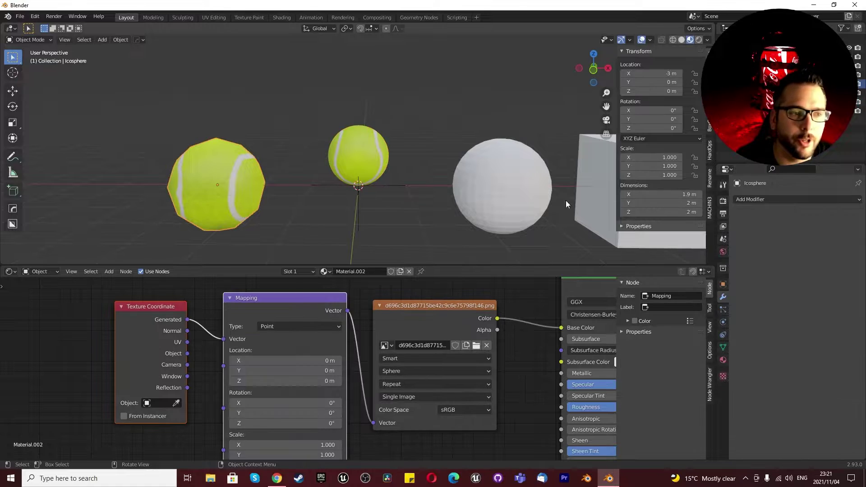
left_click(770, 199)
left_click(696, 366)
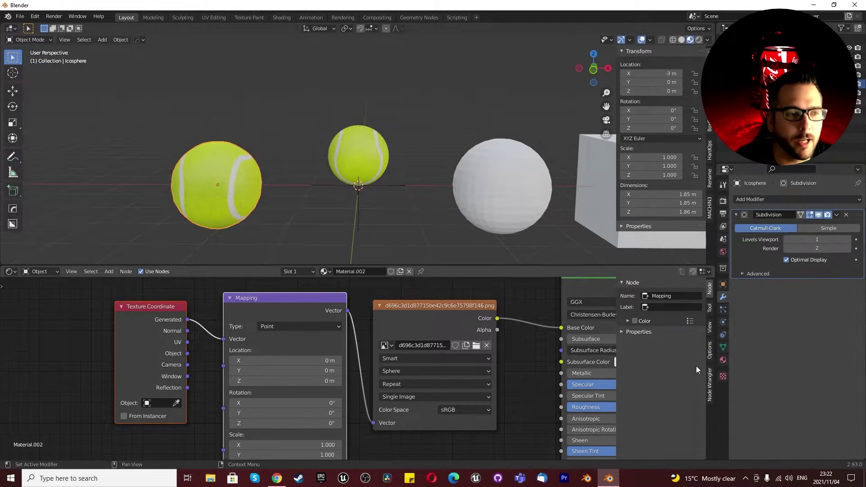
left_click_drag(796, 239, 807, 249)
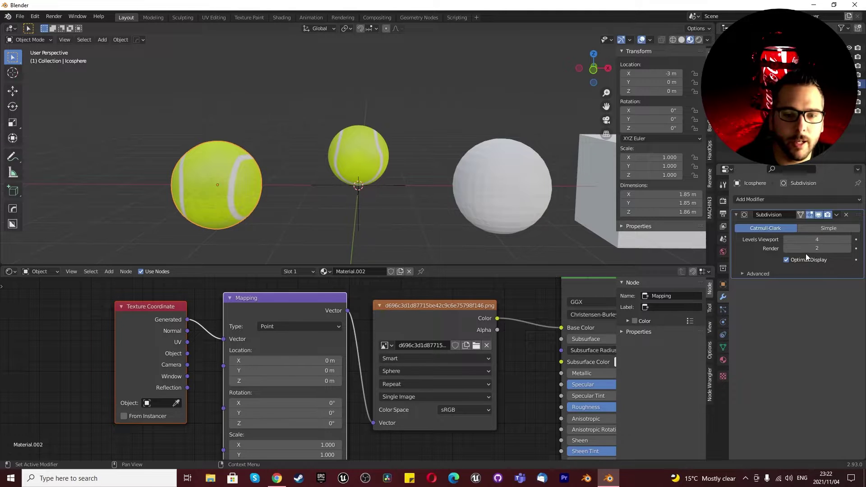
Switch to the front orthographic view and select the plain white sphere
middle_click_drag(373, 193, 373, 164)
scroll(380, 162, "up", 2)
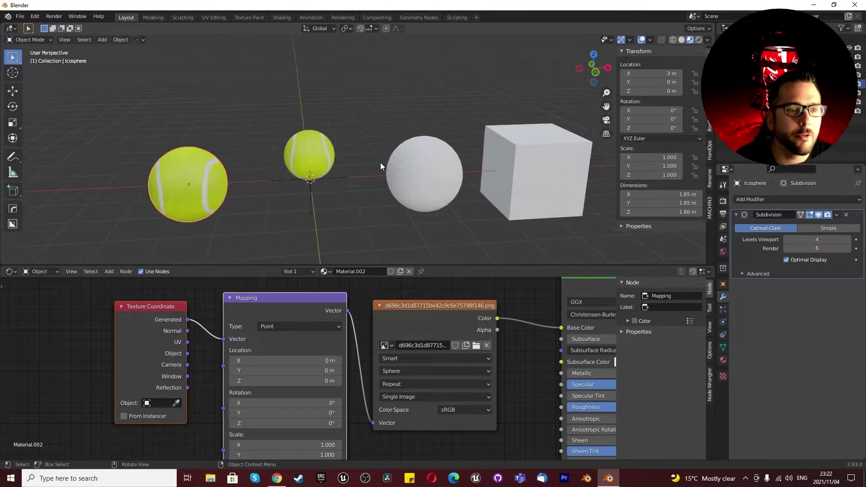
key("KP_1")
scroll(403, 179, "down", 2, "ctrl")
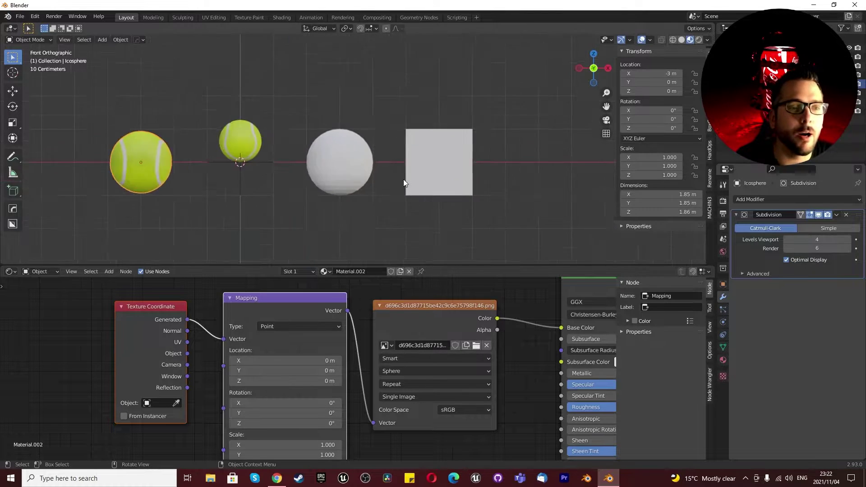
scroll(313, 151, "up", 1)
left_click(313, 152)
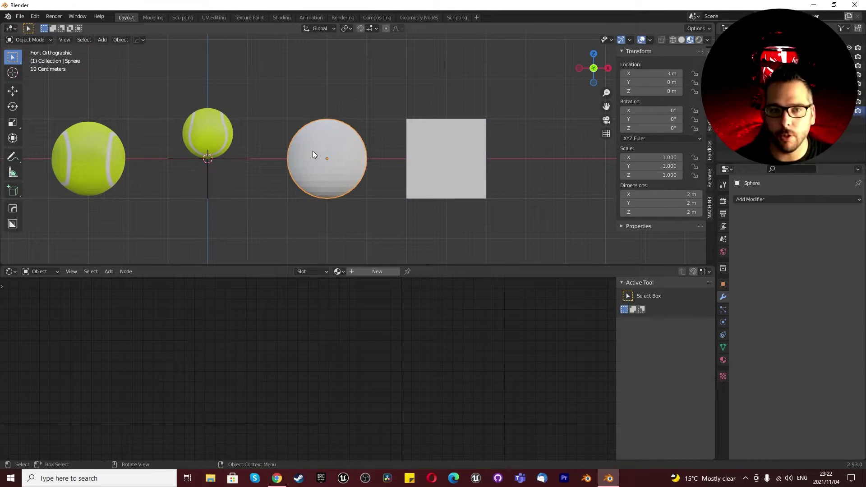
Give the sphere a new material with an Image Texture node feeding Base Color
left_click(387, 271)
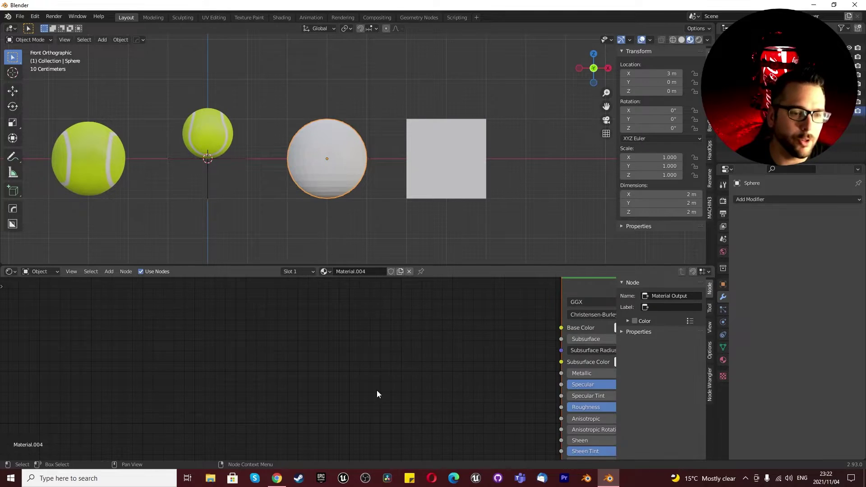
key("Home")
key("shift+a")
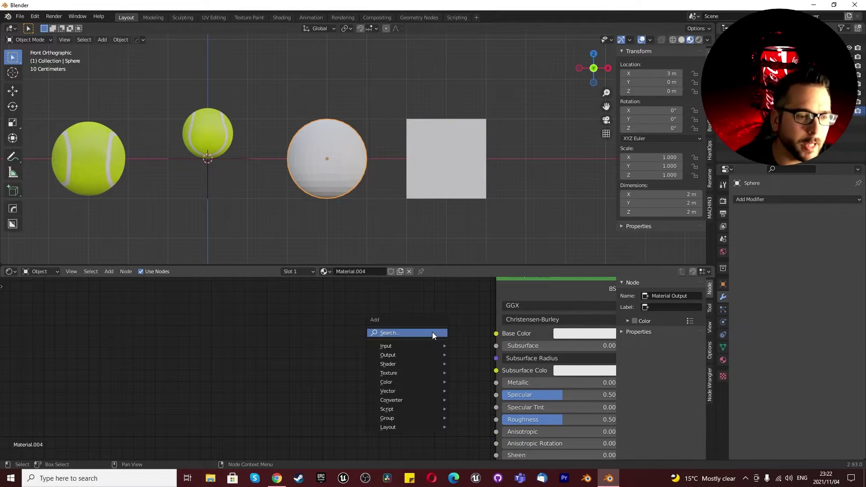
type("image")
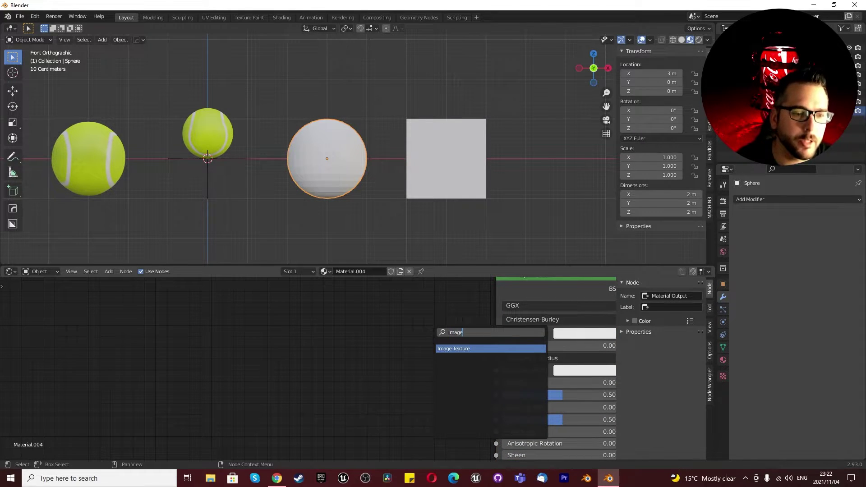
left_click(444, 349)
left_click(399, 330)
left_click_drag(411, 325, 495, 333)
Load the tennis-ball image from the Desktop into the sphere's Image Texture
left_click(380, 352)
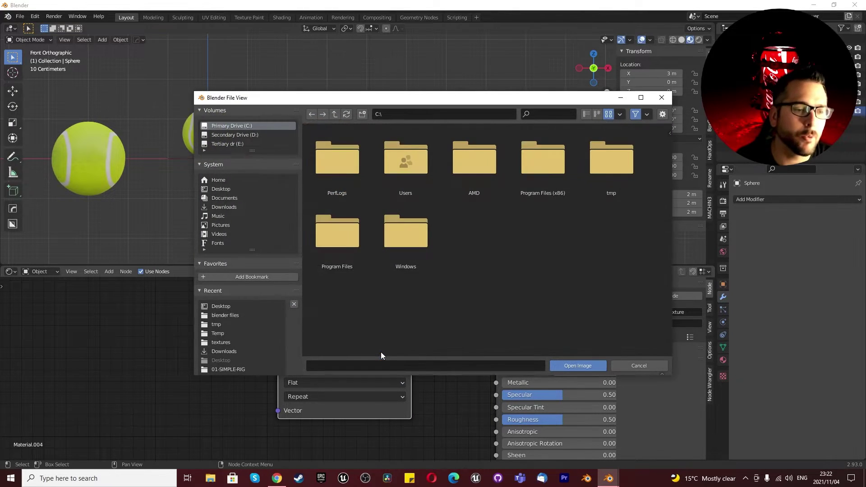
left_click(225, 191)
scroll(440, 263, "down", 4)
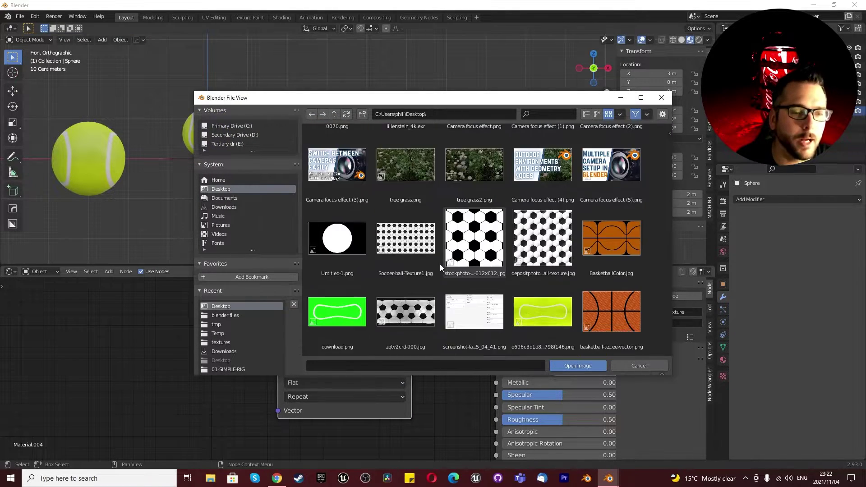
left_click(553, 313)
left_click(576, 364)
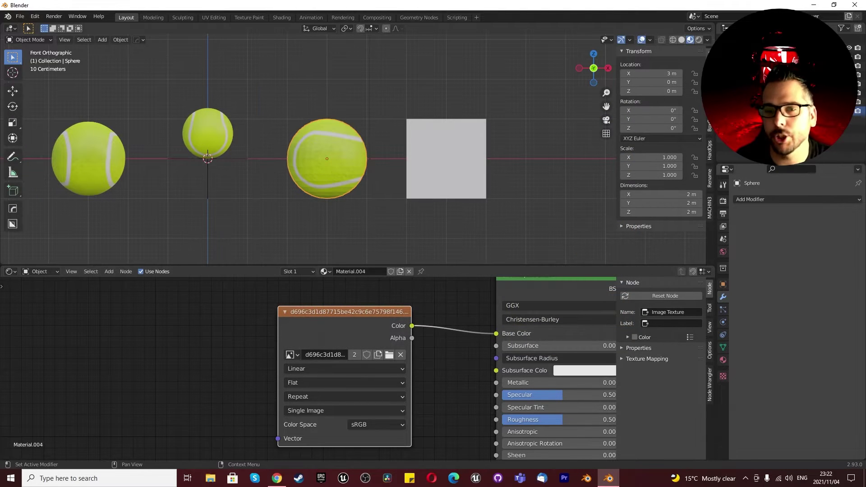
Inspect the tennis-textured sphere from the front view
middle_click_drag(246, 147, 370, 153)
key("KP_1")
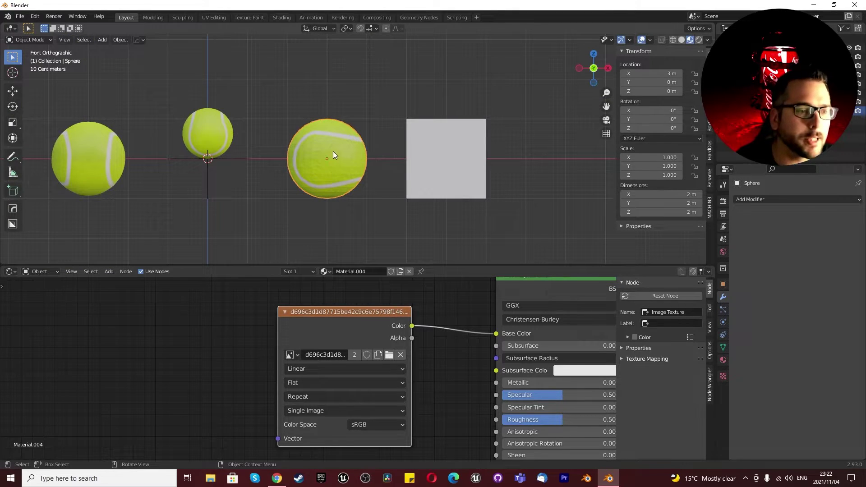
right_click(332, 151)
key("Escape")
scroll(321, 161, "up", 1)
scroll(318, 164, "down", 3)
scroll(315, 166, "up", 3)
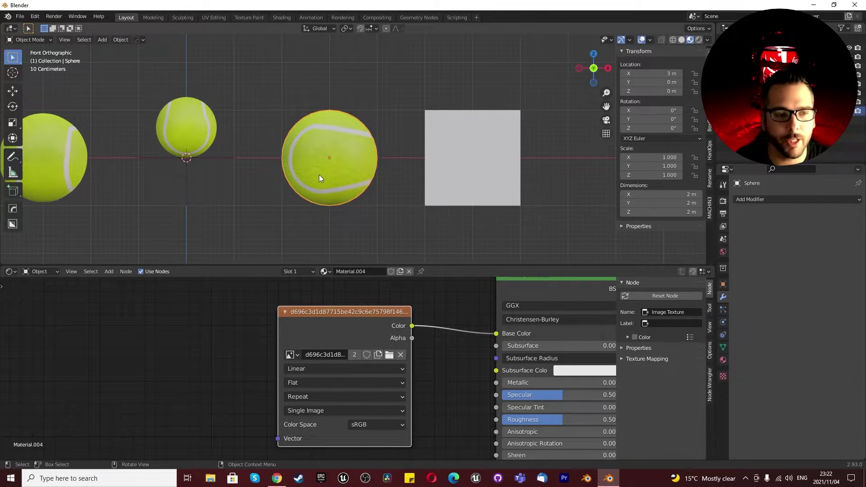
scroll(267, 208, "down", 2)
scroll(286, 211, "up", 1)
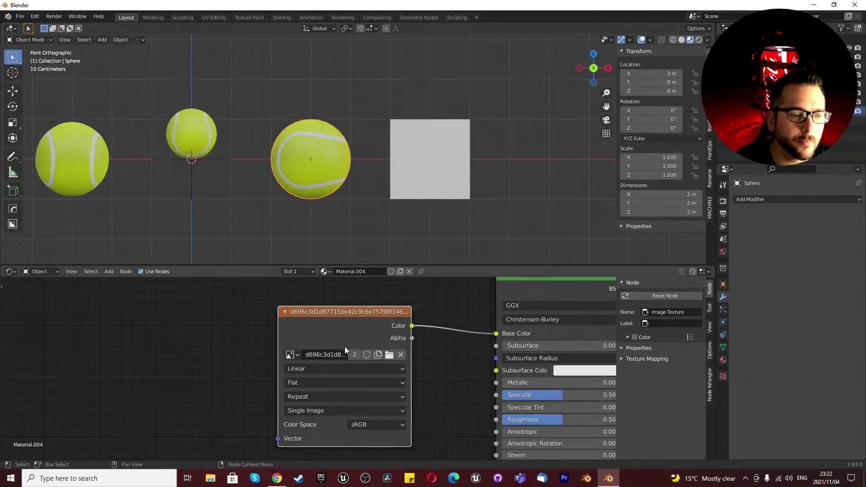
scroll(246, 200, "down", 1)
scroll(268, 188, "up", 3, "ctrl")
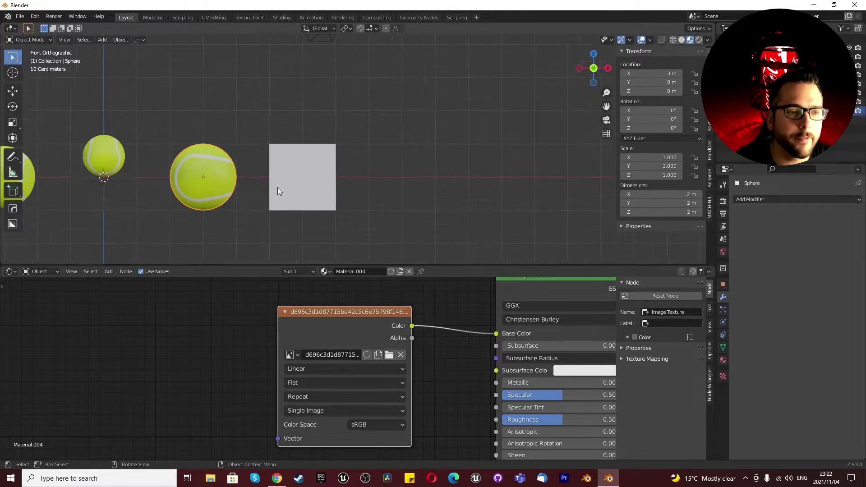
Add an Image Texture node to the cube's material, linking its Color to Base Color
left_click(275, 192)
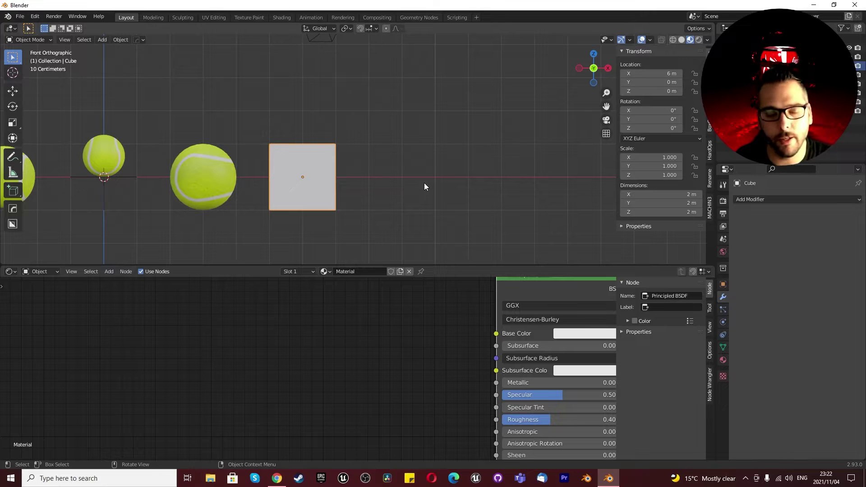
scroll(328, 156, "up", 1)
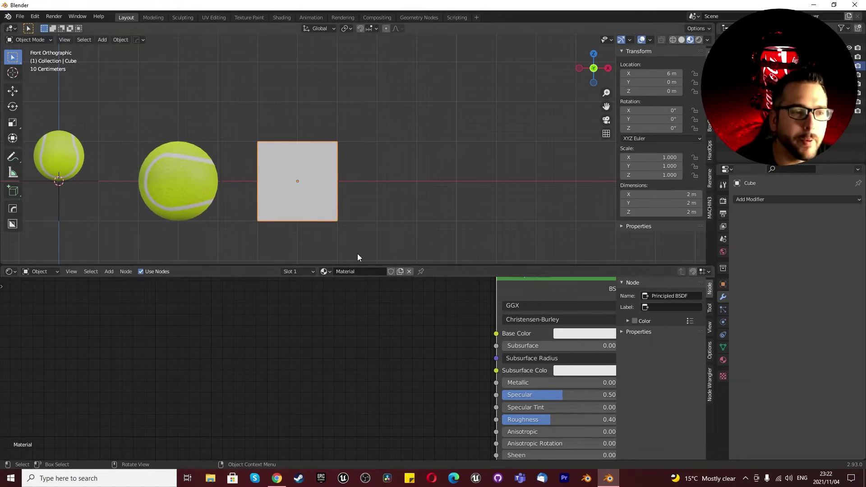
key("shift+a")
left_click(380, 347)
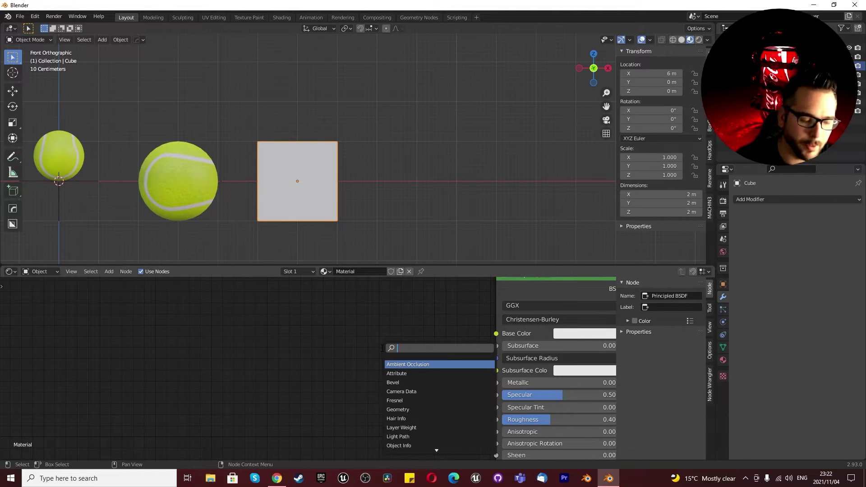
type("image")
left_click(421, 364)
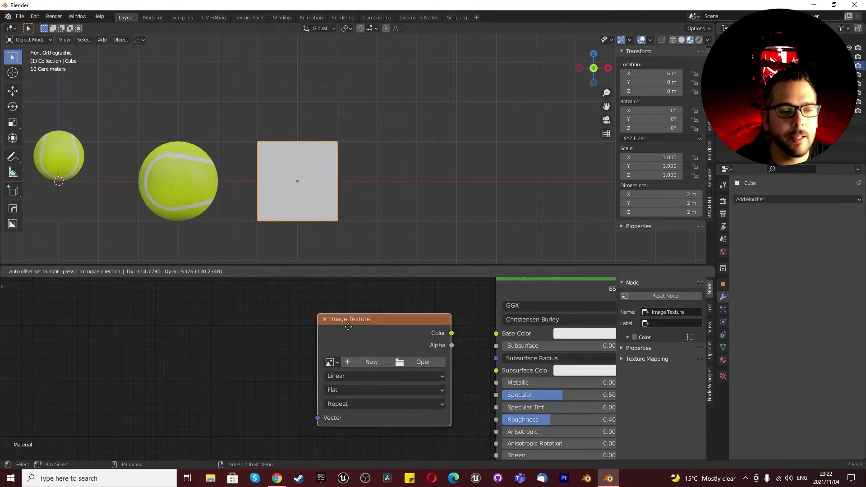
left_click(366, 324)
left_click_drag(430, 331, 496, 333)
Check the tennis-ball sphere's material, then reselect the cube
scroll(388, 173, "down", 2)
scroll(307, 180, "up", 3, "ctrl")
scroll(333, 181, "up", 1)
left_click(376, 178)
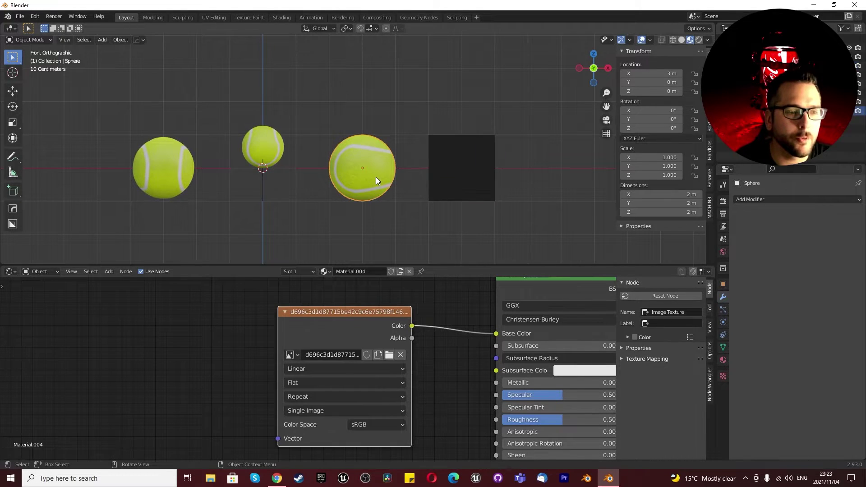
left_click(457, 176)
scroll(369, 221, "down", 1)
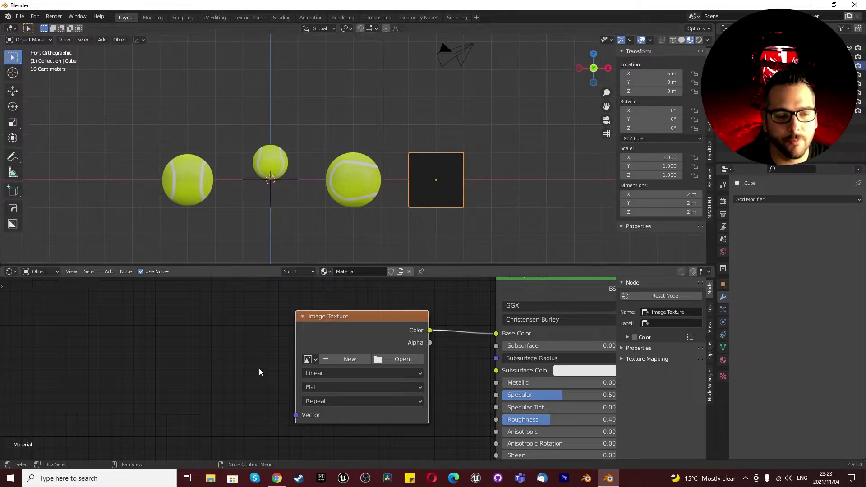
scroll(270, 383, "down", 3)
scroll(306, 399, "up", 4)
scroll(306, 396, "up", 1)
Load the tennis-ball image from the Desktop into the cube's Image Texture
left_click(299, 364)
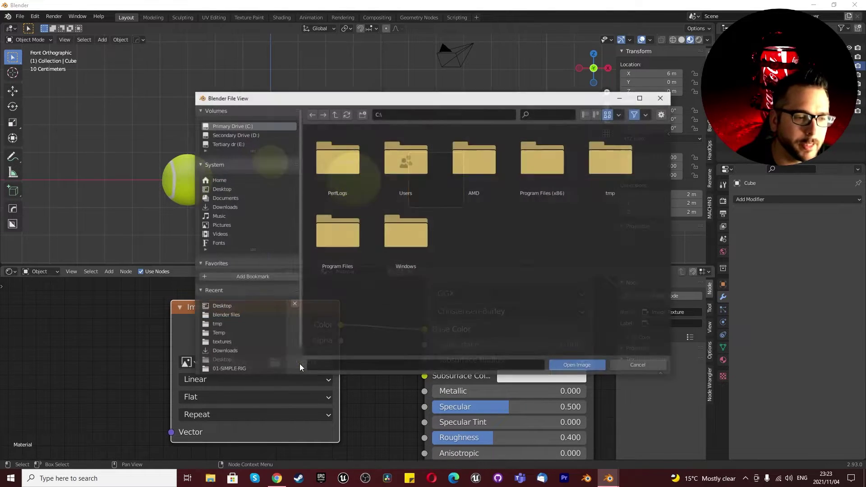
left_click(221, 189)
scroll(451, 246, "down", 5)
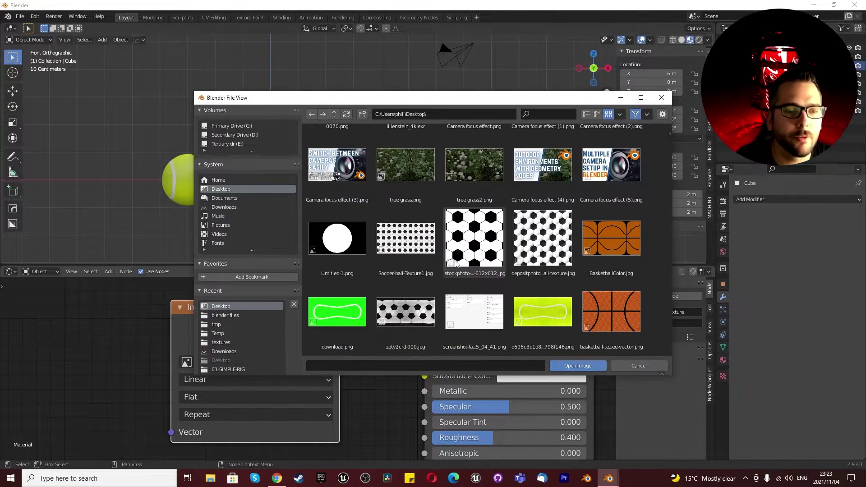
left_click(548, 321)
left_click(578, 365)
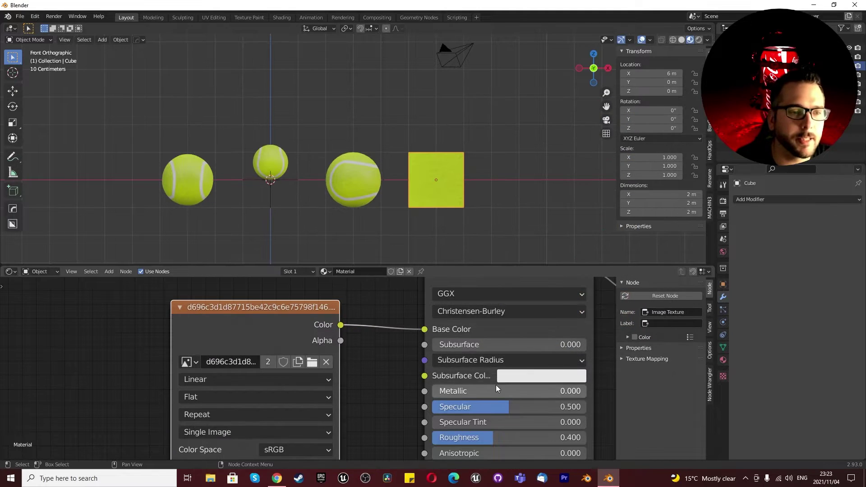
middle_click_drag(448, 204, 346, 199)
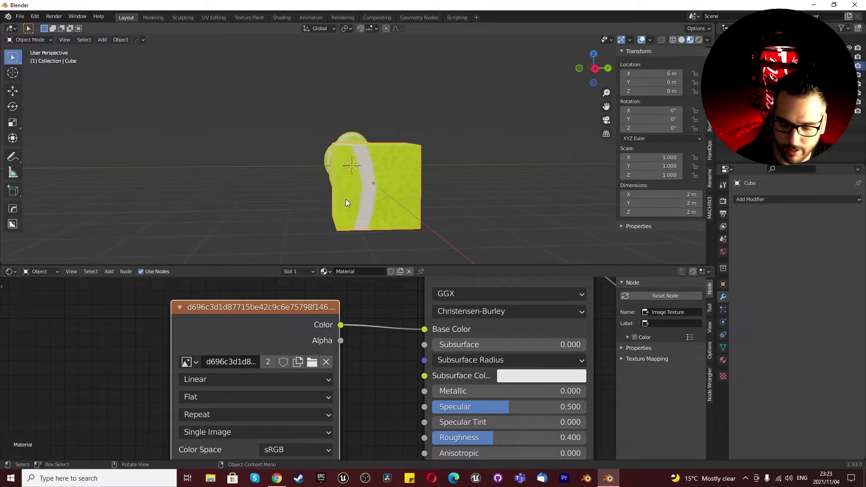
key("KP_1")
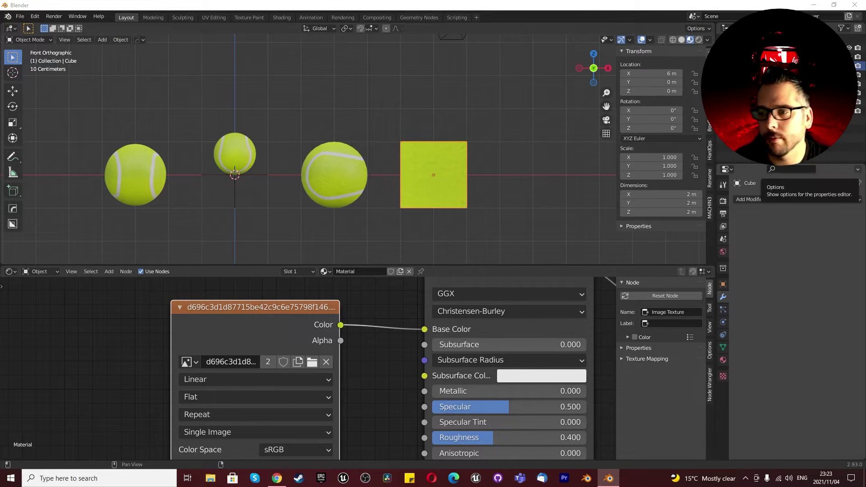
Make the cube's tennis image single-user, then set Smart interpolation and Sphere projection
left_click(268, 362)
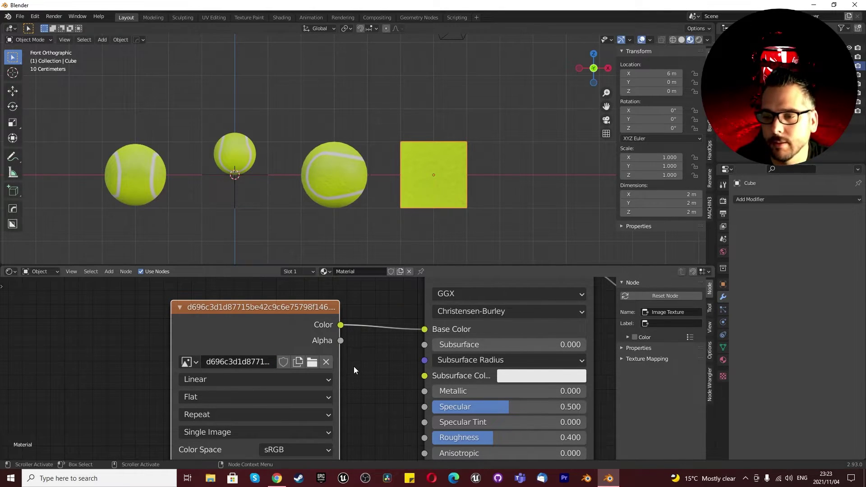
scroll(354, 368, "down", 2)
scroll(354, 365, "down", 2)
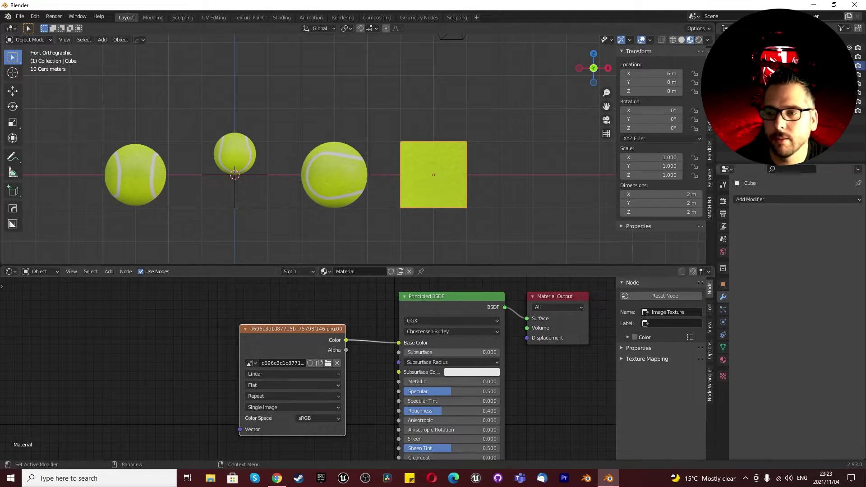
scroll(296, 385, "up", 3)
left_click(315, 344)
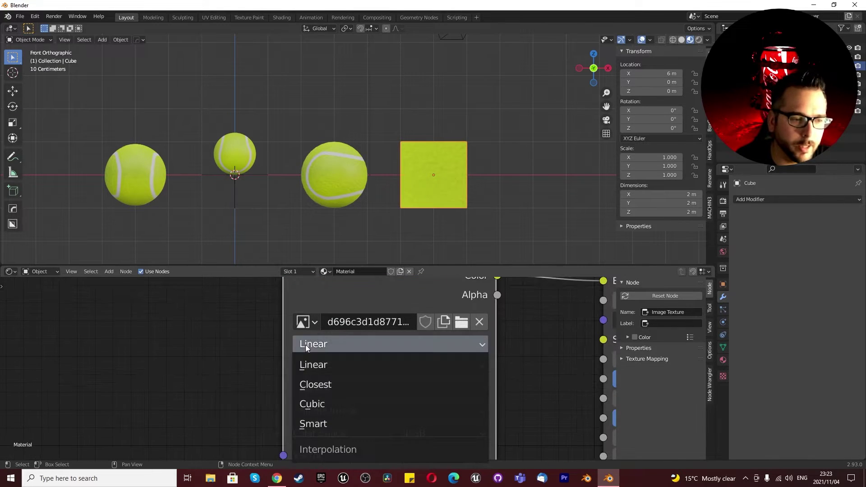
left_click(318, 419)
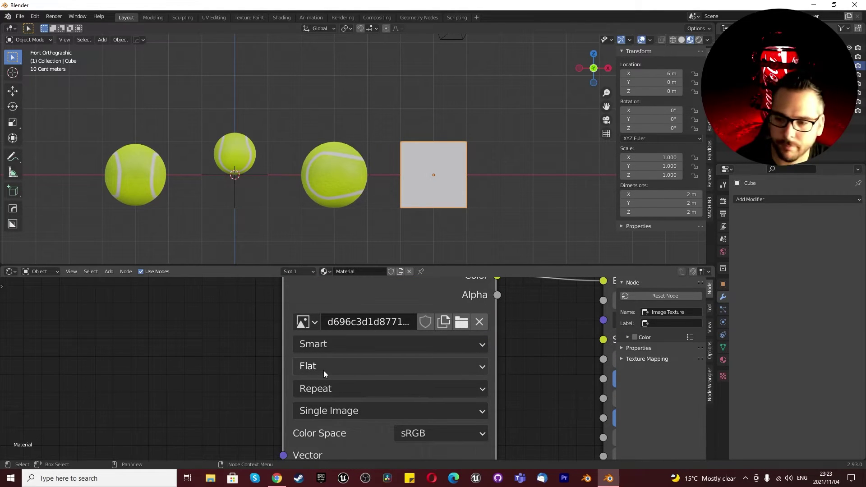
left_click(327, 366)
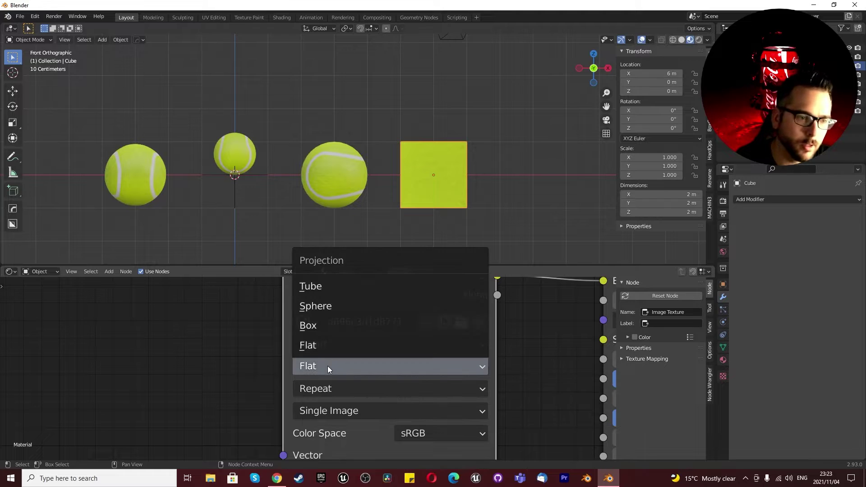
left_click(317, 306)
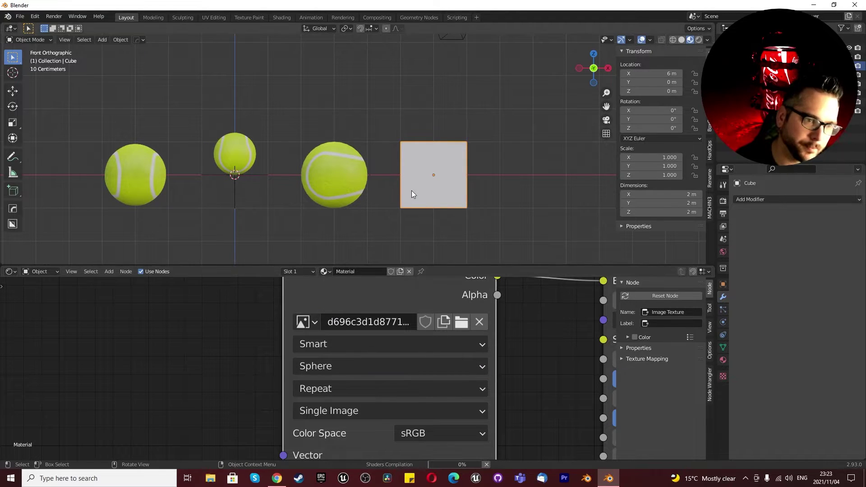
Add a Catmull-Clark Subdivision Surface modifier to the cube and raise its level to 6
left_click(764, 199)
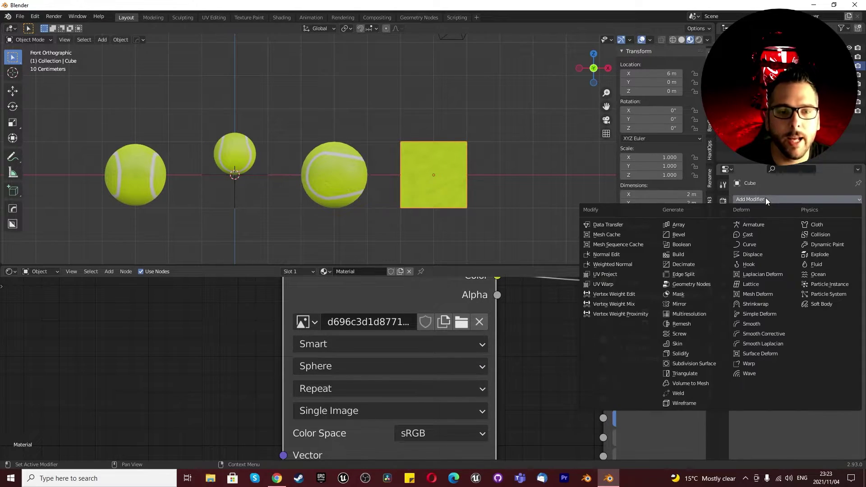
left_click(695, 364)
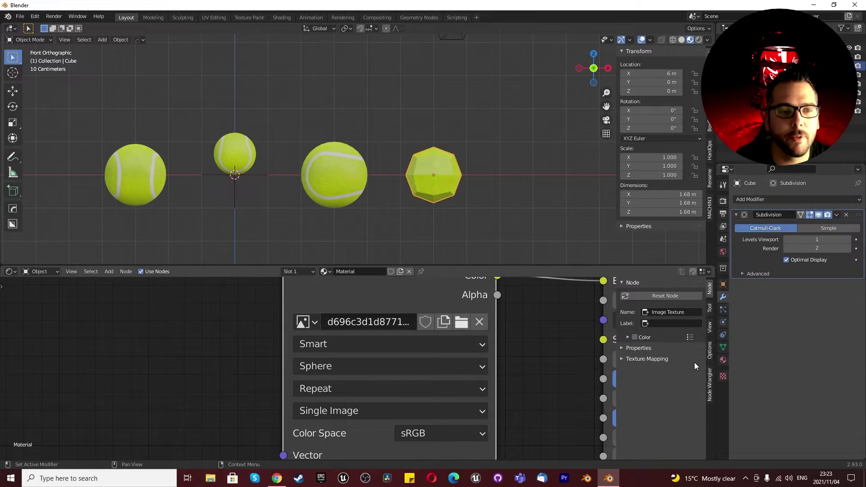
left_click(821, 229)
left_click(769, 228)
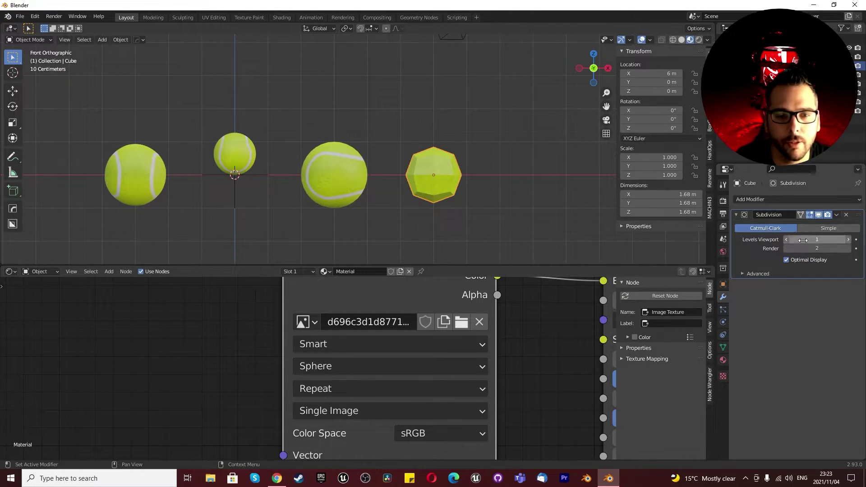
left_click_drag(803, 240, 830, 248)
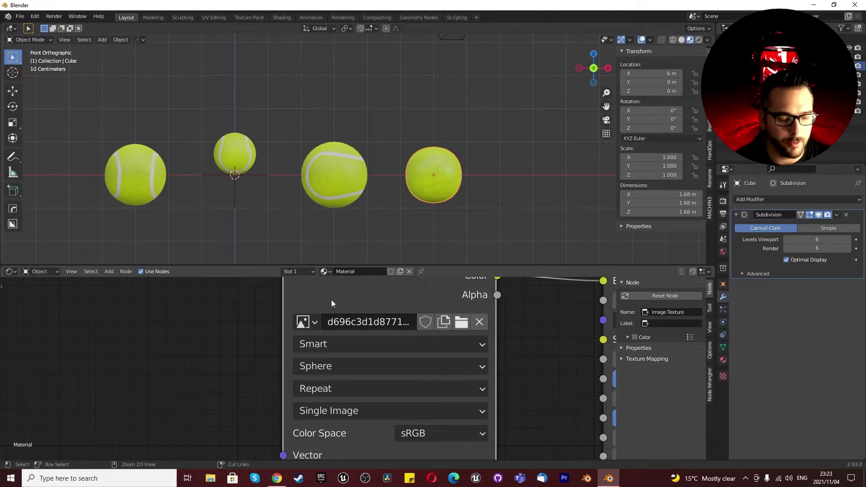
Insert Texture Coordinate and Mapping nodes with Ctrl+T, feeding Generated into the Mapping Vector
key("ctrl+t")
key("Home")
scroll(197, 356, "up", 4)
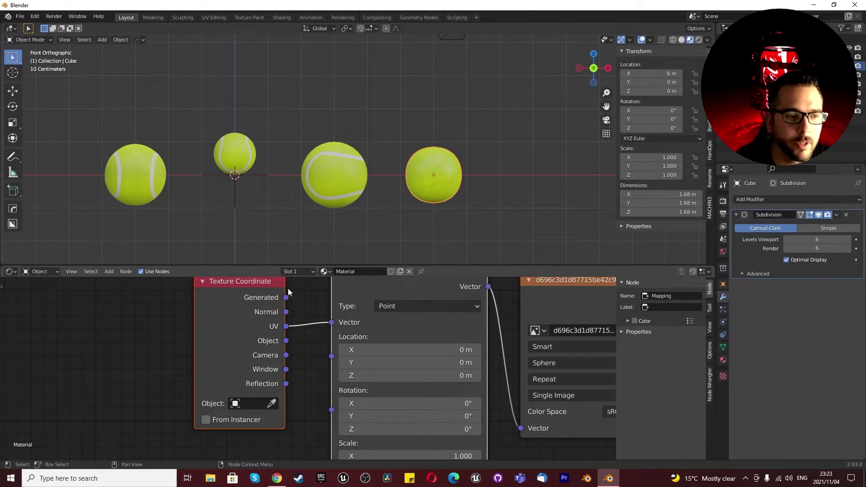
left_click_drag(286, 297, 300, 310)
right_click(333, 325)
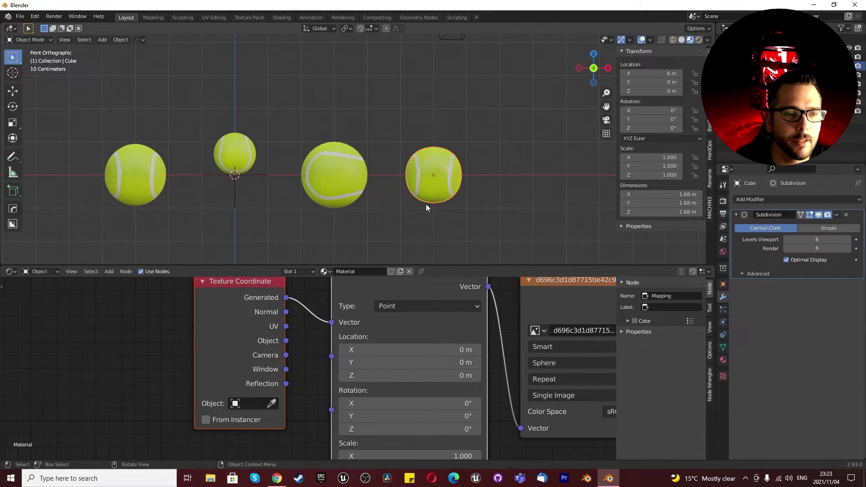
middle_click_drag(426, 203, 364, 200)
Add Ctrl+T coordinate nodes to the middle sphere's image, linking Generated into the Mapping
left_click(356, 192)
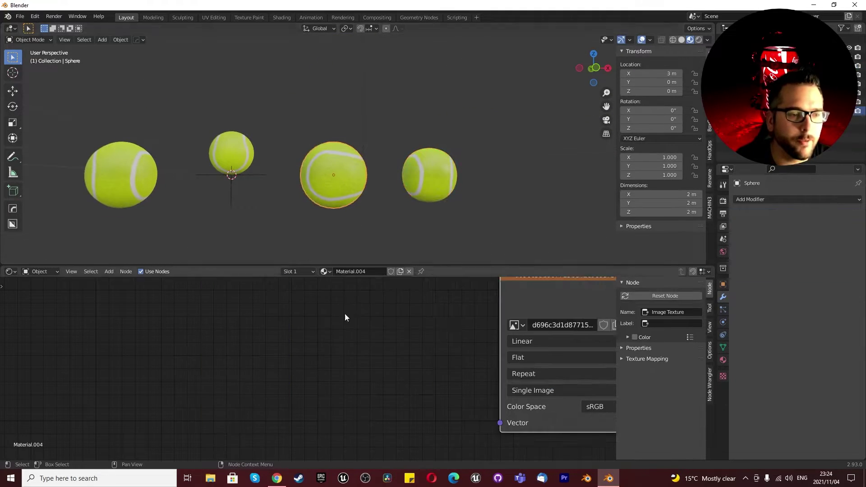
scroll(347, 342, "down", 3)
key("ctrl+t")
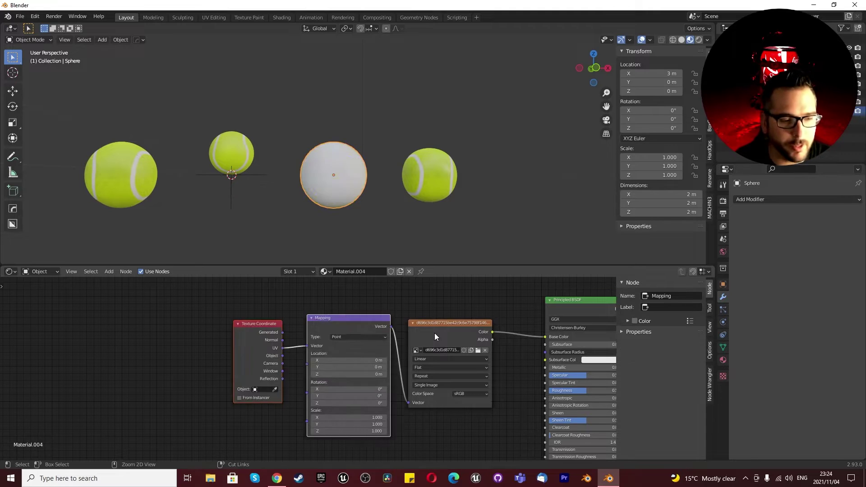
scroll(288, 352, "up", 4)
left_click_drag(275, 316, 323, 343)
middle_click_drag(332, 182, 334, 235)
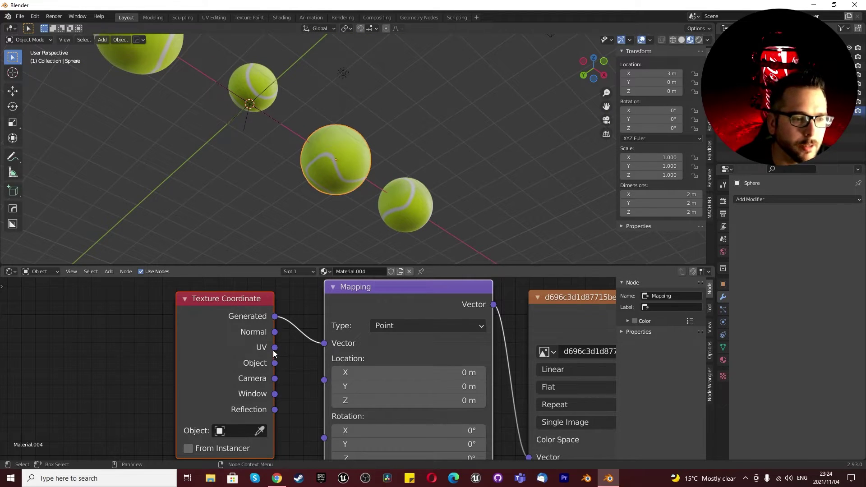
Rewire the sphere's mapping input and compare views, leaving the mapping's Y rotation at 0°
left_click_drag(275, 347, 324, 343)
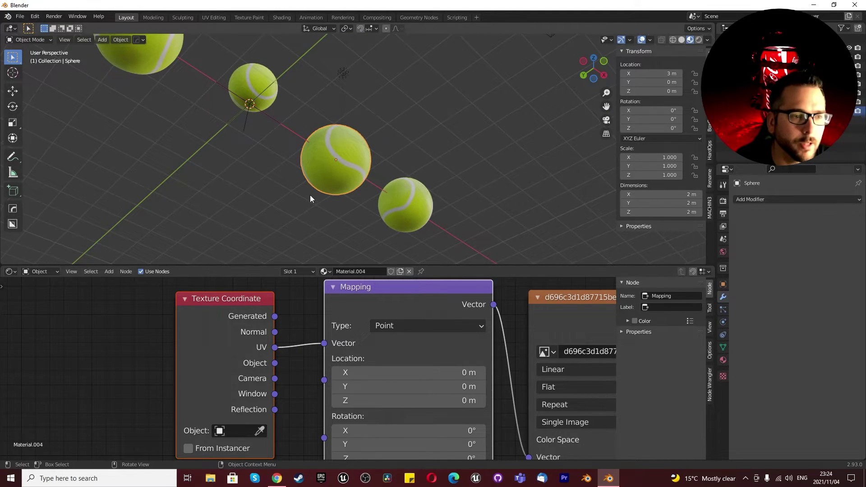
middle_click_drag(310, 195, 318, 270)
key("KP_1")
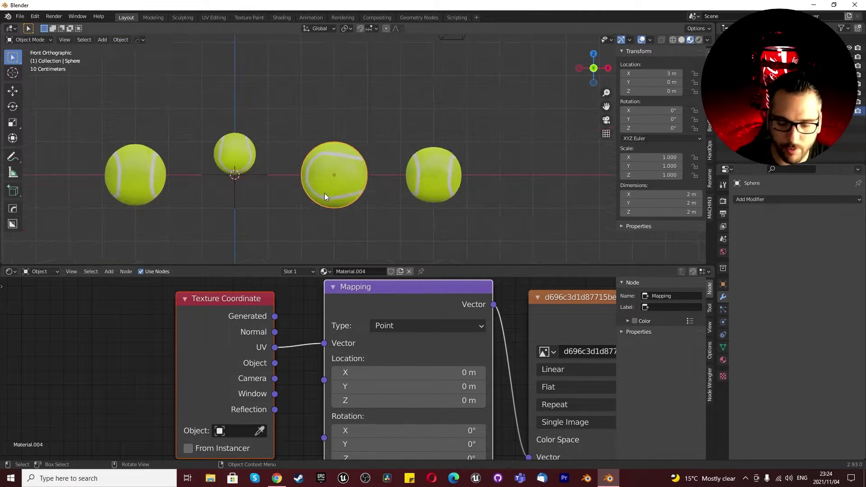
scroll(332, 175, "down", 3)
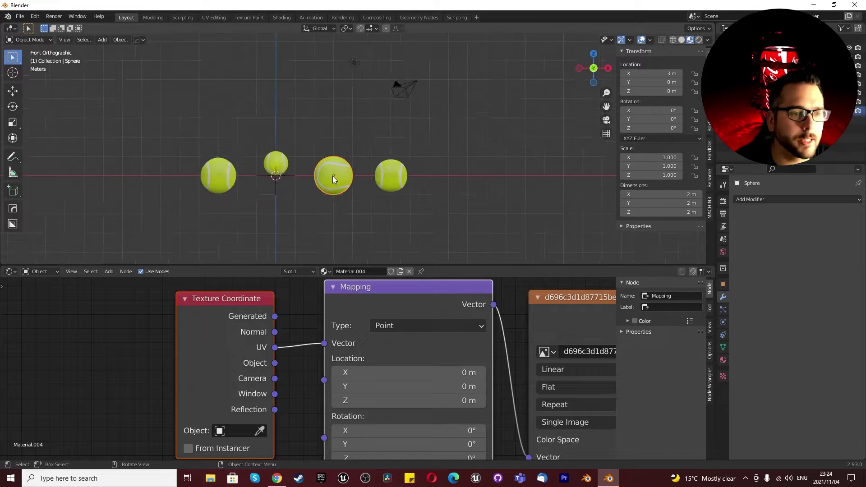
scroll(332, 181, "up", 3)
scroll(374, 338, "down", 2)
scroll(380, 407, "up", 2)
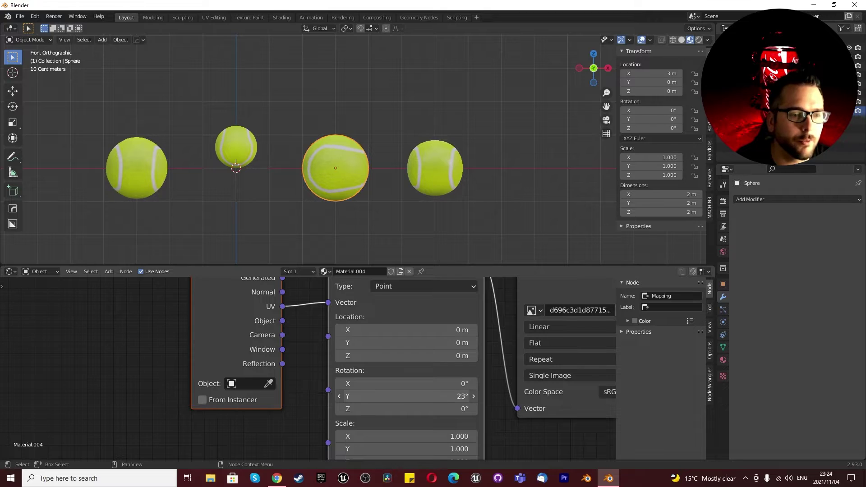
left_click(368, 396)
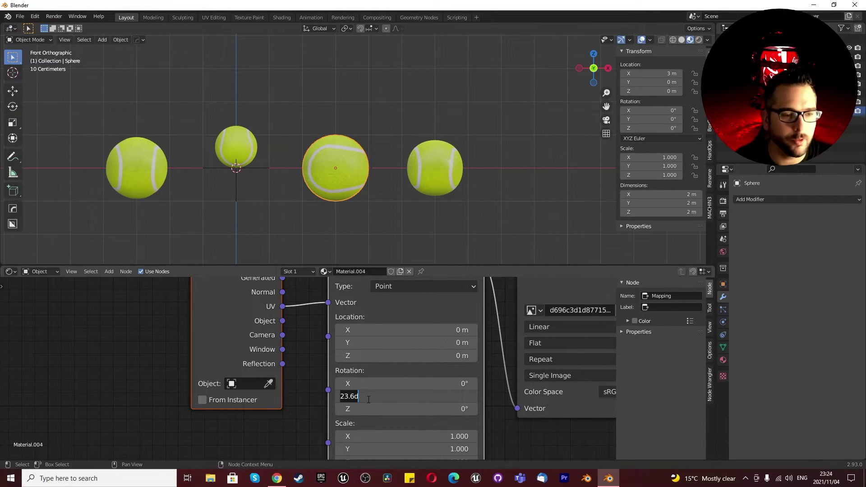
key("Escape")
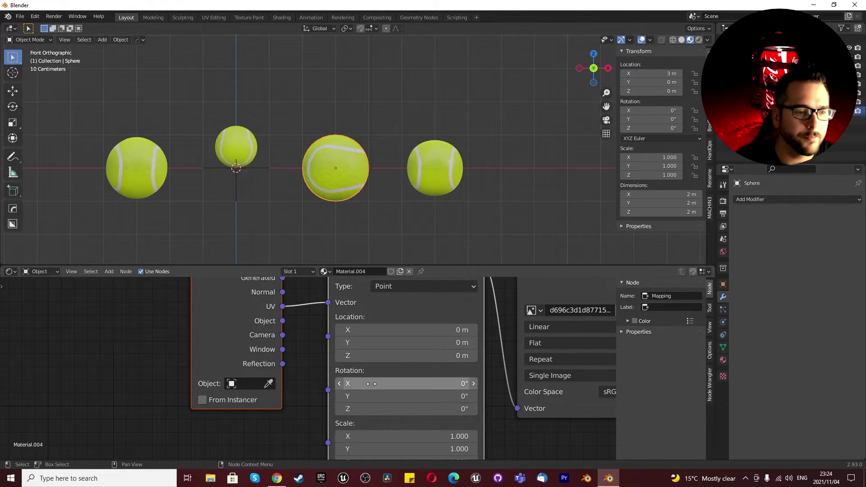
scroll(371, 383, "down", 3)
scroll(403, 419, "up", 3)
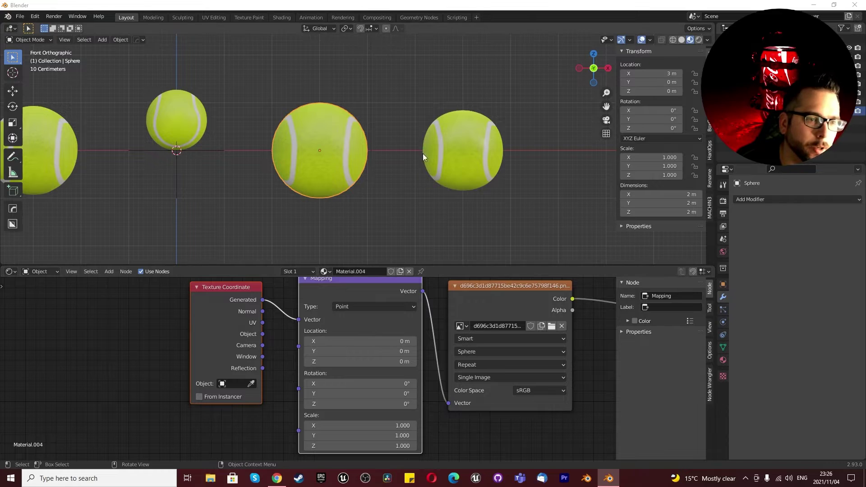
Route the small ball's image through Generated coordinates and a Mapping node, with Smart interpolation
left_click(164, 119)
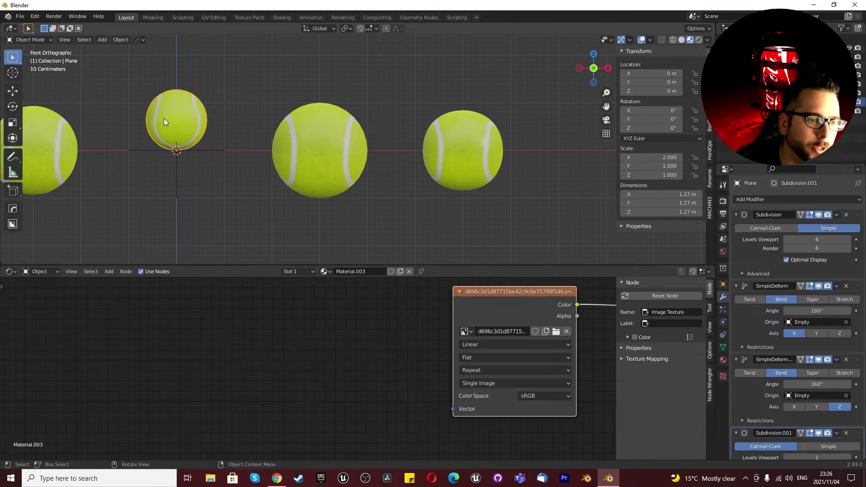
key("ctrl+t")
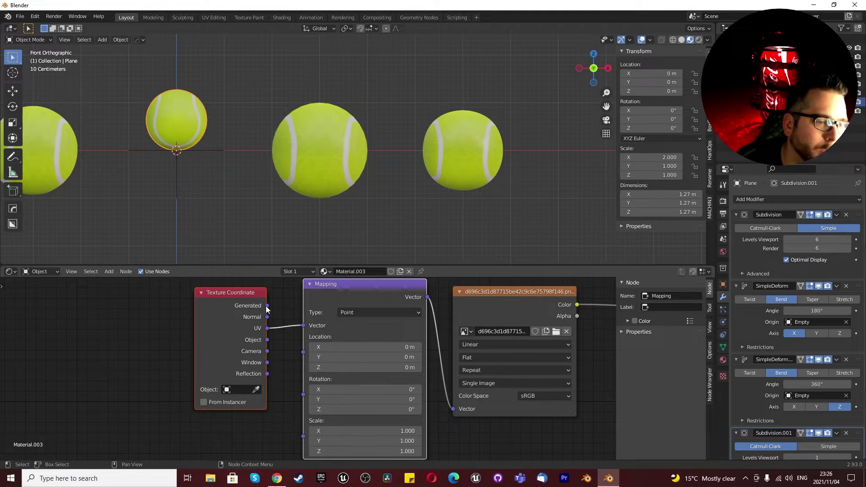
left_click_drag(267, 305, 303, 323)
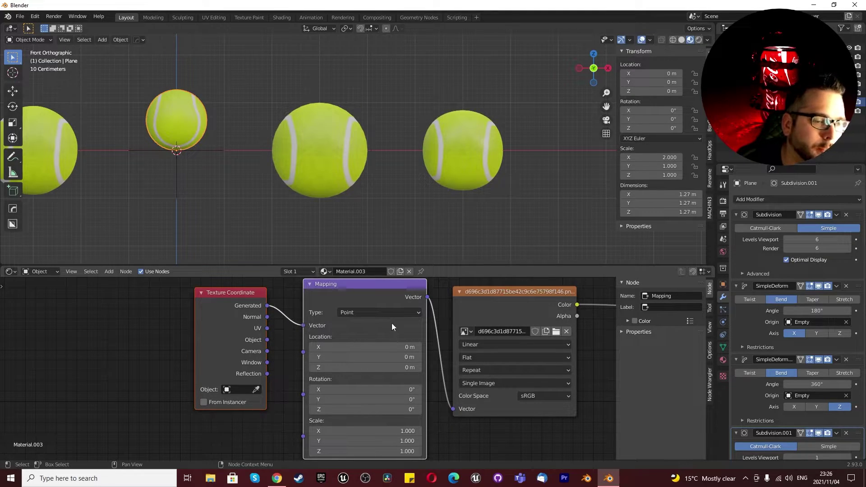
left_click(465, 345)
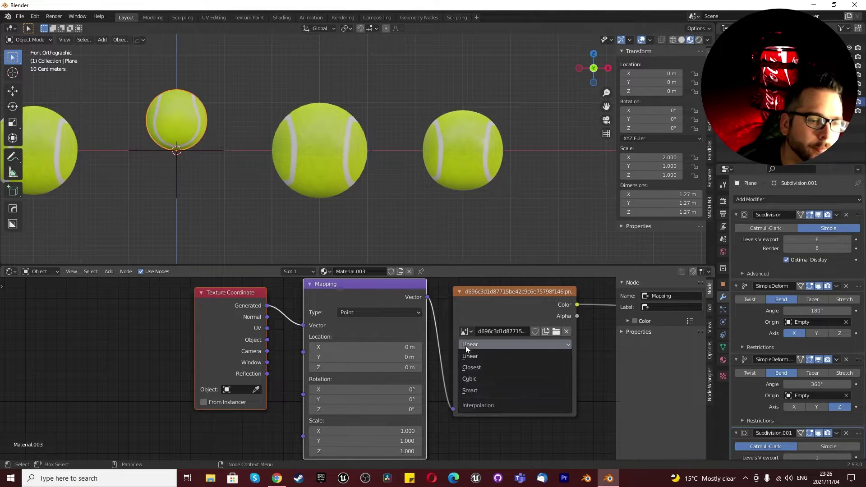
left_click(476, 388)
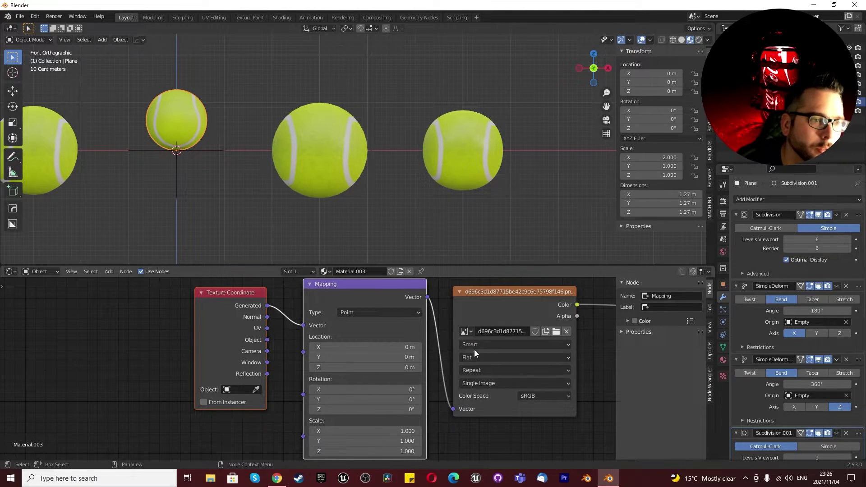
Try Sphere projection on the small ball's texture, then set it back to Flat
left_click(481, 357)
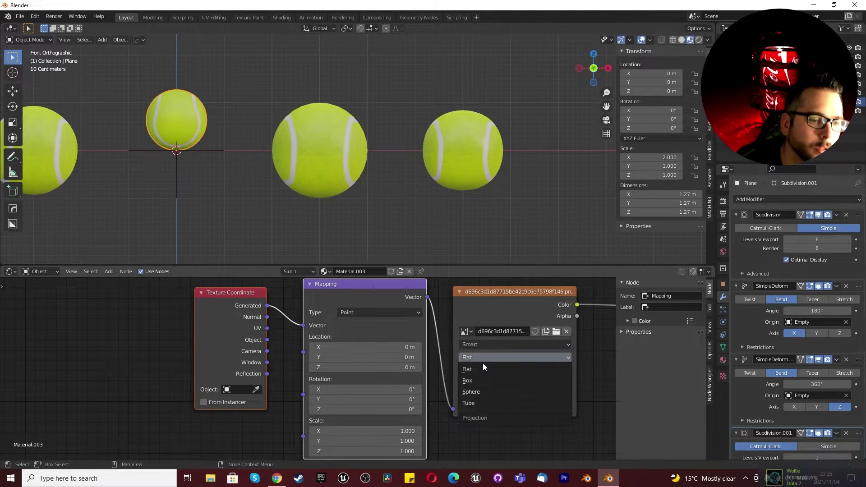
left_click(477, 392)
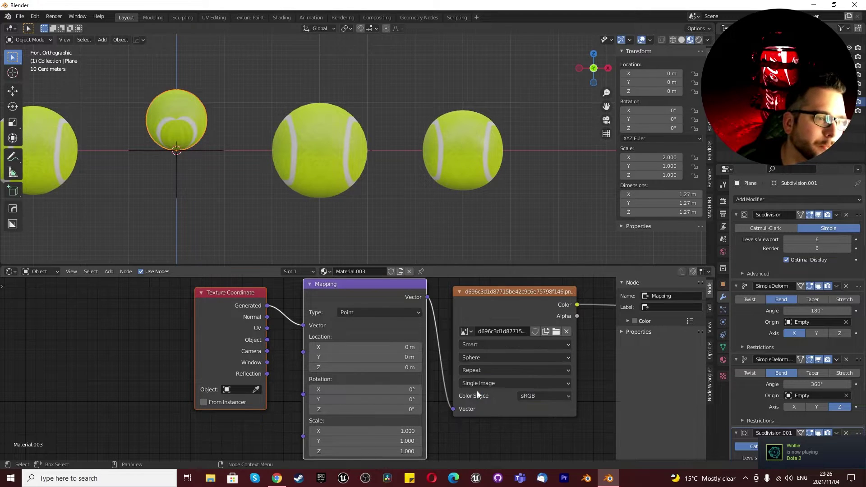
middle_click_drag(171, 189, 142, 89)
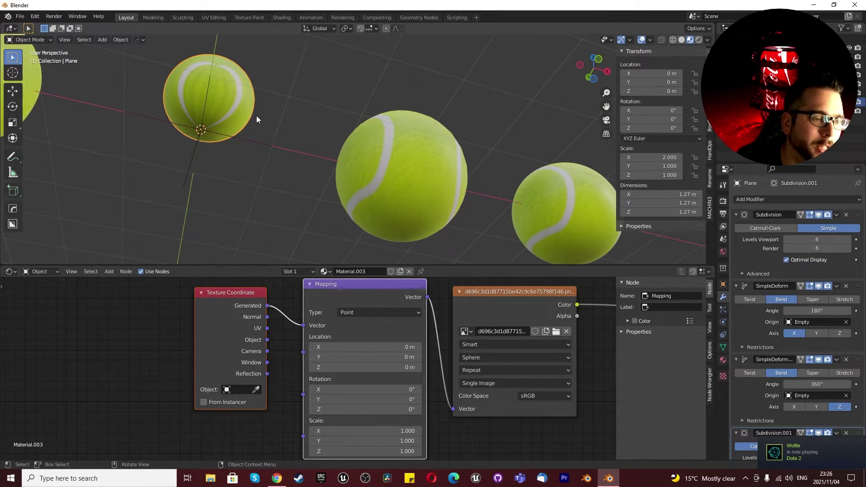
left_click(480, 358)
left_click(480, 369)
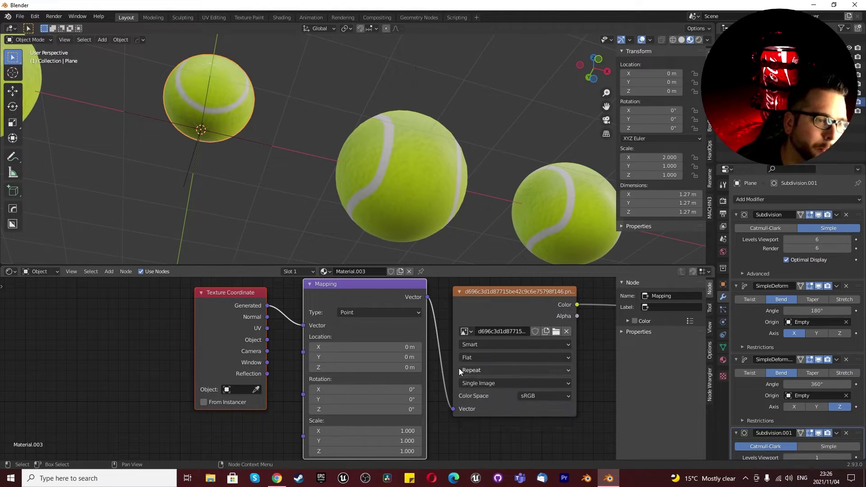
middle_click_drag(311, 148, 291, 202)
scroll(418, 204, "down", 5)
scroll(355, 183, "up", 5)
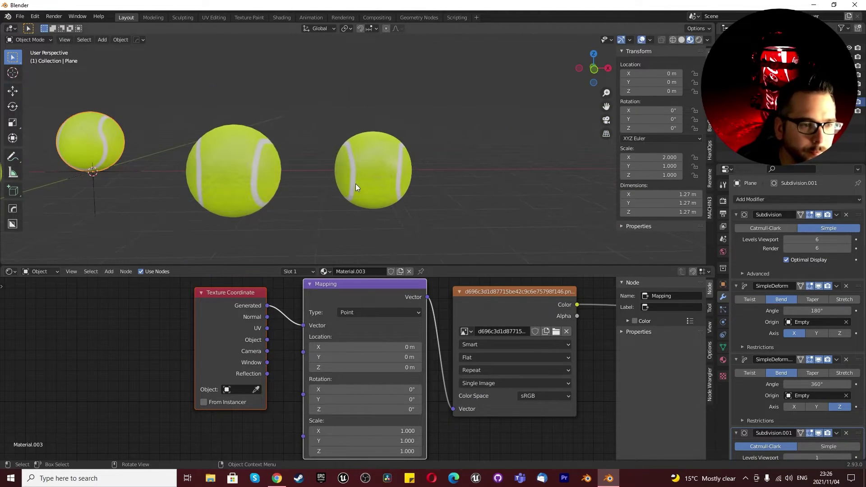
Set the rightmost tennis ball's texture projection to Box with a 0.2 blend
left_click(368, 174)
left_click(496, 357)
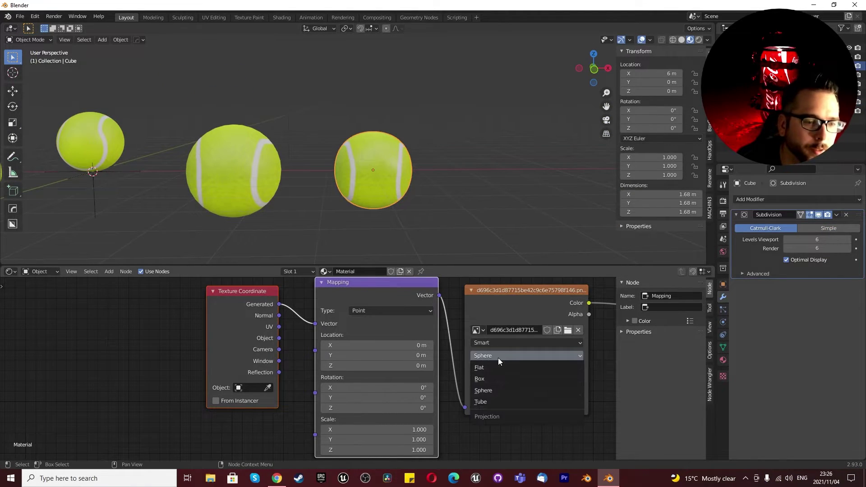
left_click(495, 382)
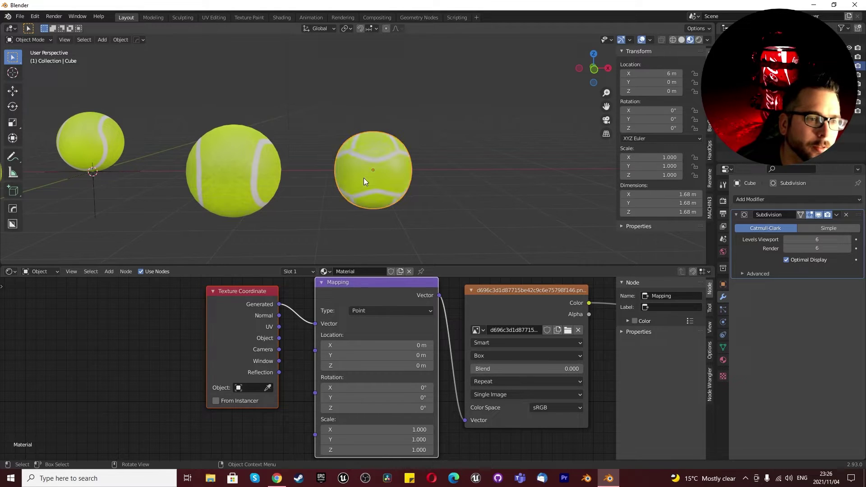
mouse_move(364, 178)
middle_mouse_down()
mouse_move(366, 194)
mouse_move(463, 205)
mouse_move(361, 181)
middle_mouse_up()
left_click(498, 368)
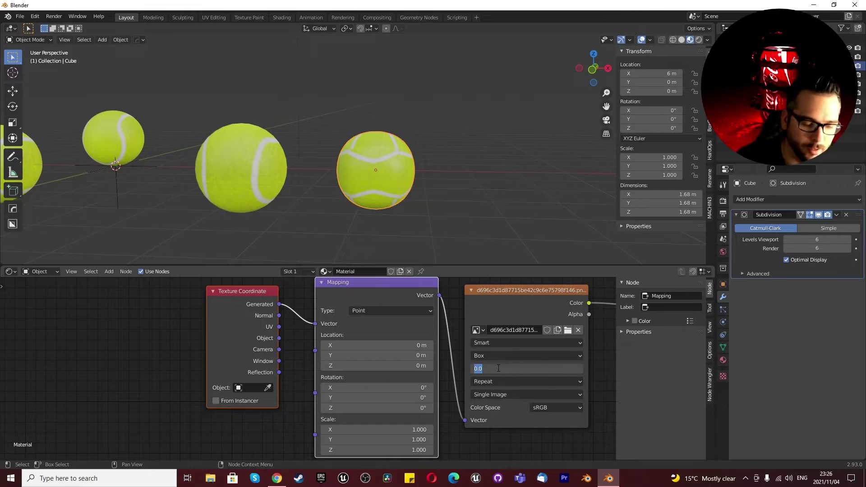
type("0.2")
key("Return")
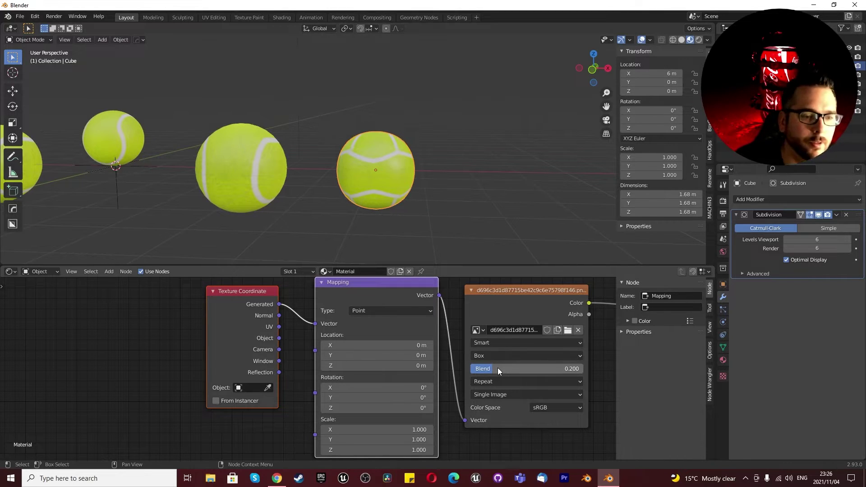
Return the ball to Sphere projection, view the scene from the front, and select the left ball
left_click(499, 356)
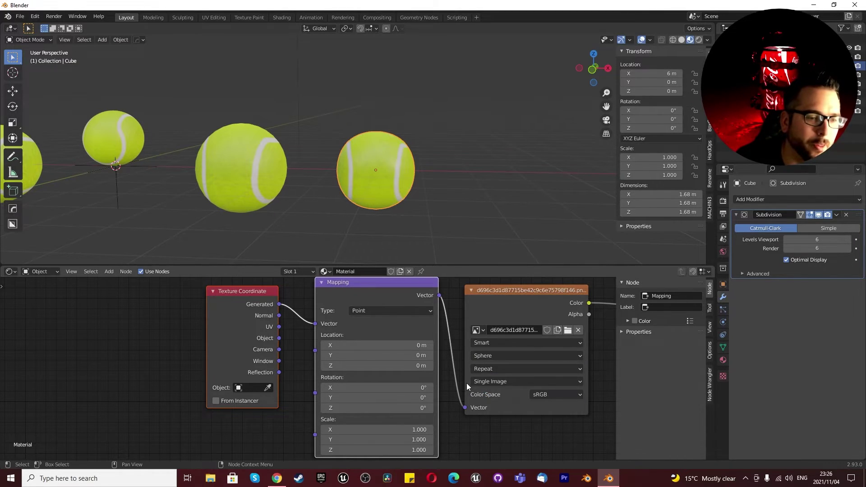
left_click(484, 390)
middle_click_drag(366, 153, 235, 153)
key("KP_1")
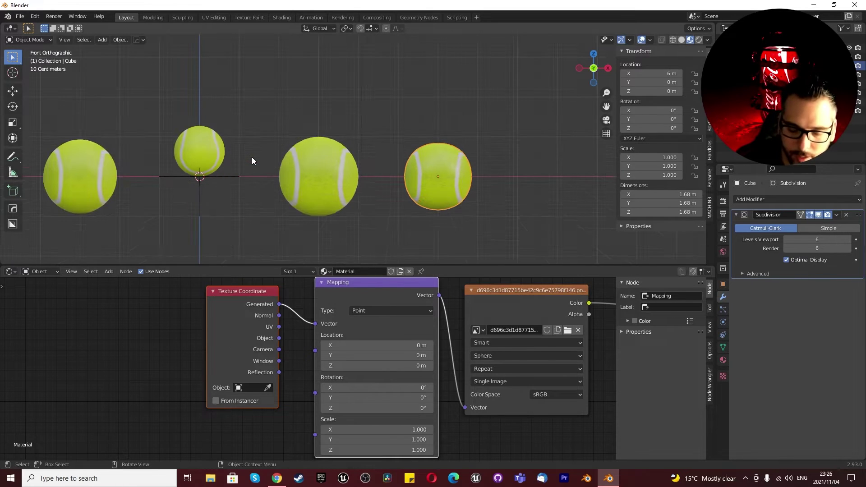
scroll(341, 176, "down", 3)
scroll(285, 181, "up", 4)
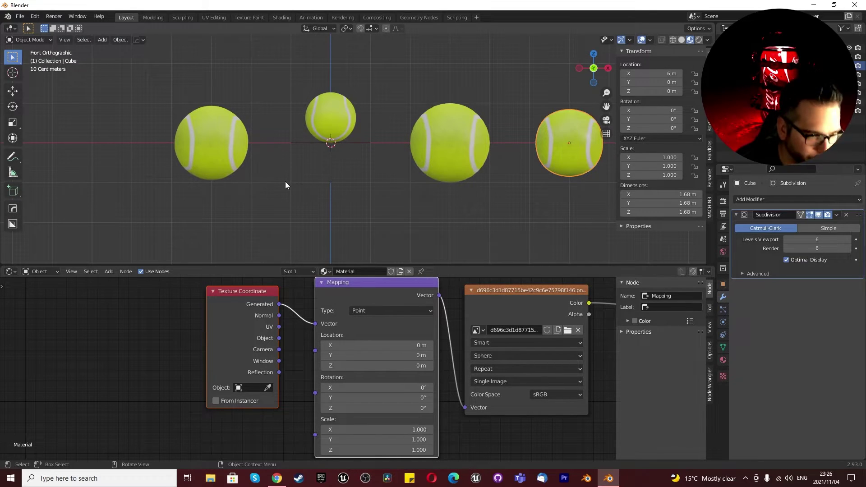
left_click(208, 139)
scroll(318, 327, "down", 2)
scroll(494, 334, "up", 2)
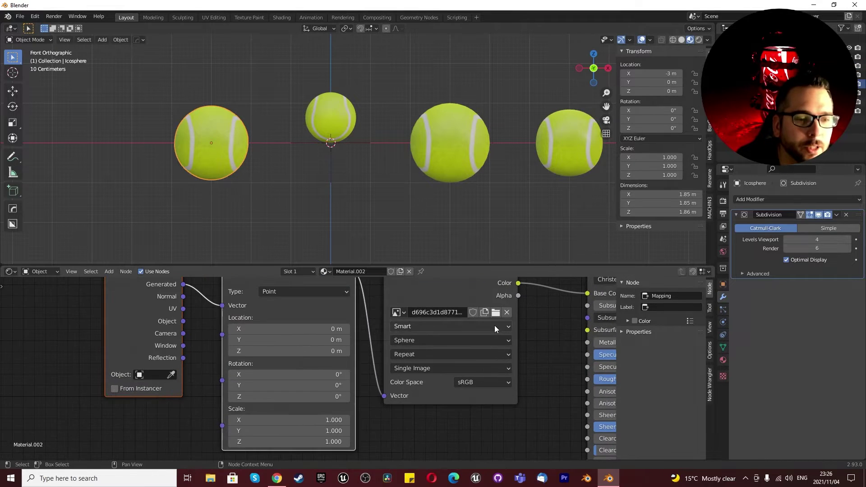
Try the zqtv2crd-900.jpg soccer image, then the basketball vector image, on the left ball
left_click(493, 315)
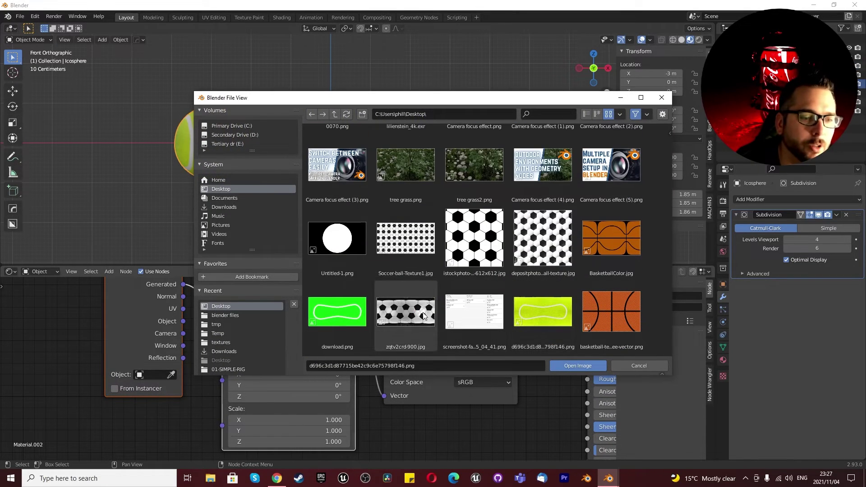
left_click(406, 311)
left_click(560, 364)
middle_click_drag(193, 121, 257, 151)
left_click(493, 313)
scroll(533, 302, "down", 5)
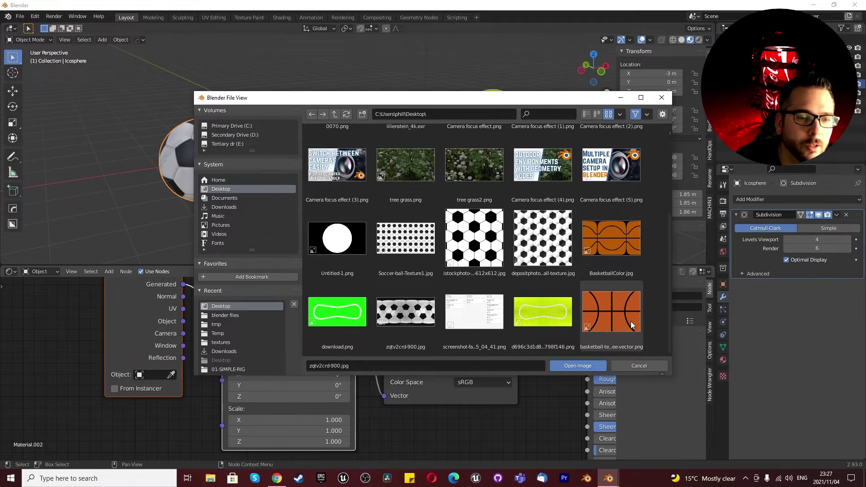
double_click(618, 312)
middle_click_drag(209, 159, 233, 147)
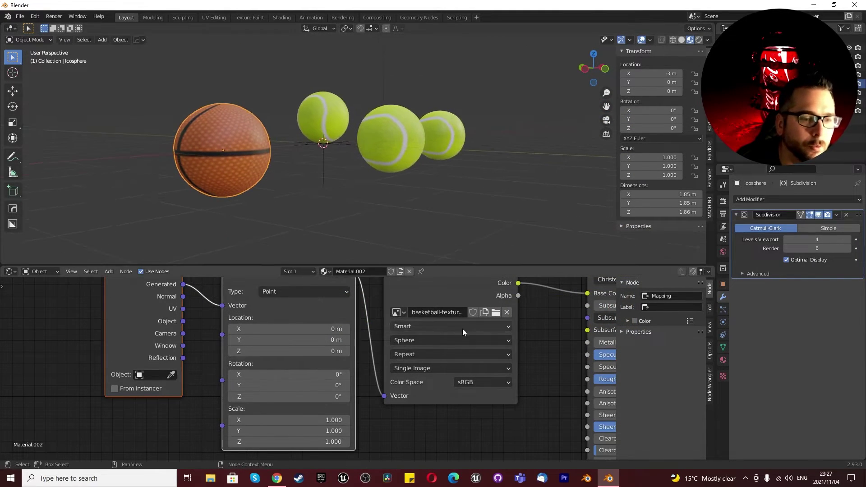
Load BasketballColor.jpg onto the left ball and compare it with the tennis balls
left_click(495, 312)
scroll(536, 282, "down", 3)
scroll(536, 282, "down", 2)
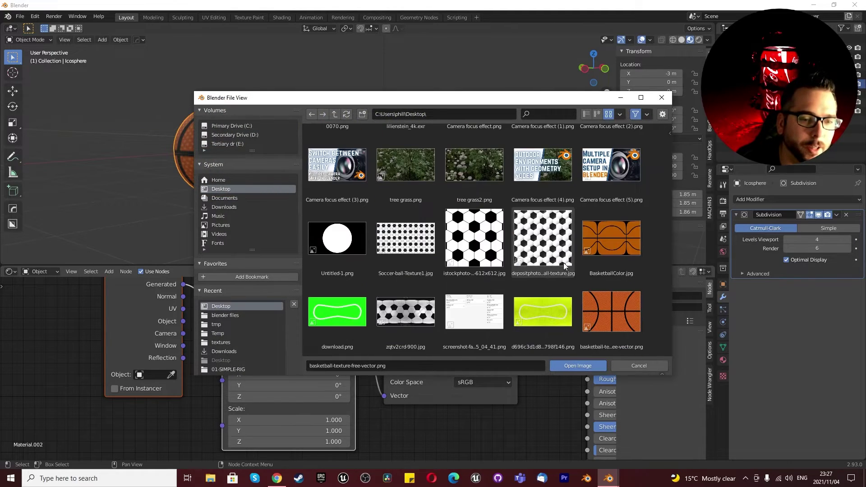
double_click(611, 243)
middle_click_drag(279, 172, 183, 163)
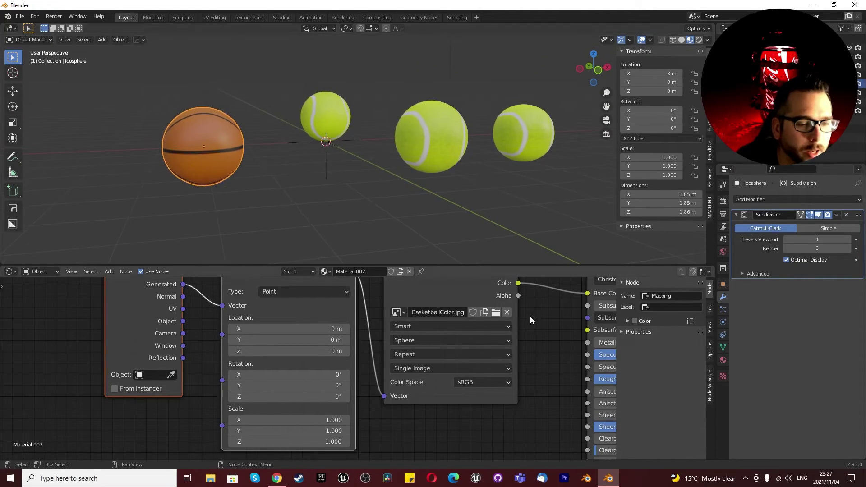
left_click(495, 312)
scroll(531, 291, "down", 3)
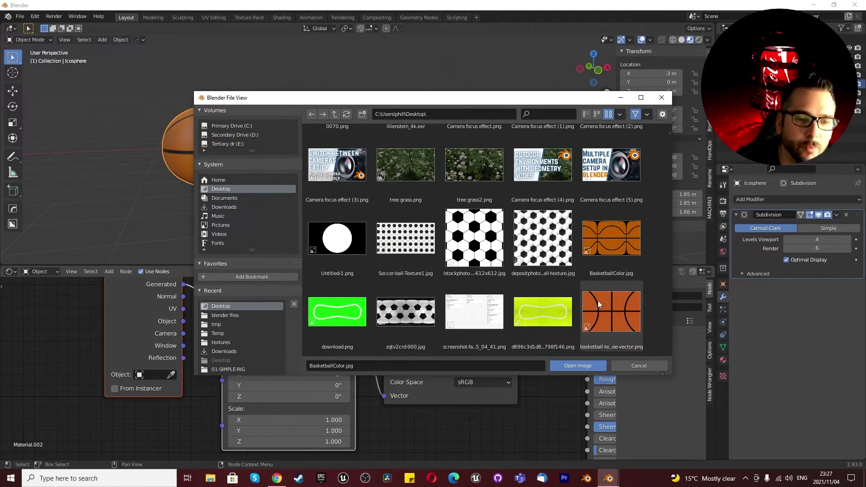
left_click(661, 100)
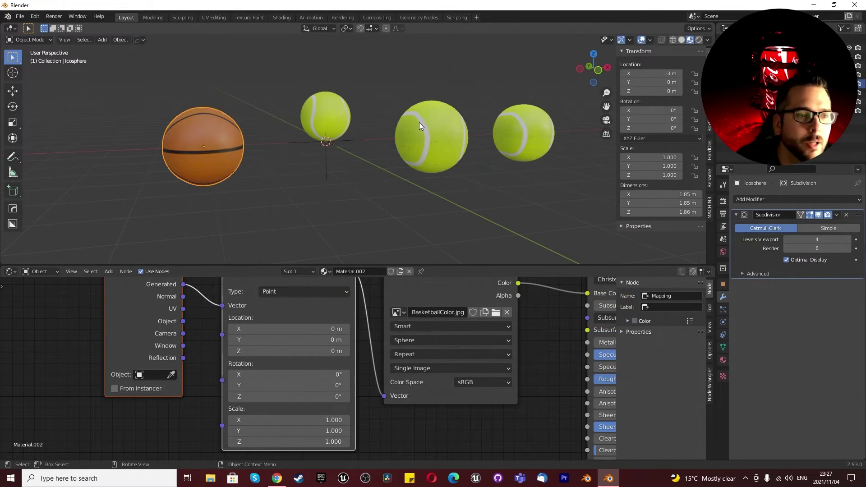
scroll(314, 126, "up", 2)
Select the small ball and load the zqtv2crd-900.jpg soccer texture onto it
left_click(340, 98)
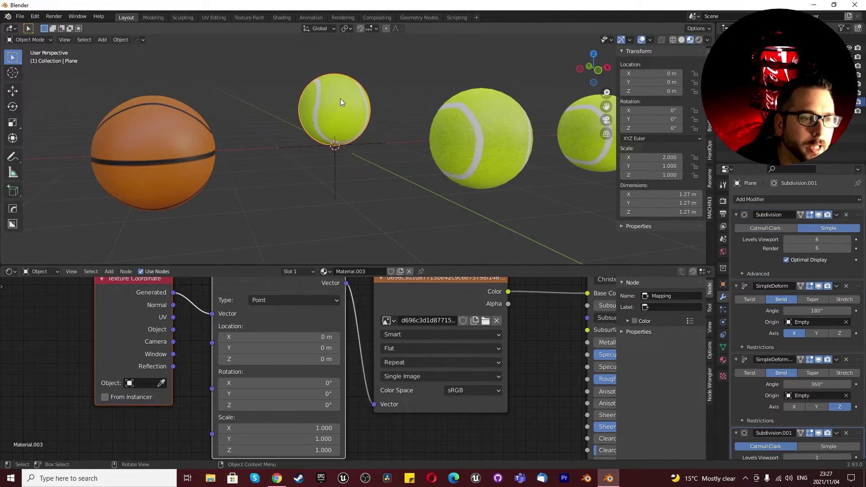
left_click(485, 320)
scroll(426, 314, "down", 4)
scroll(426, 314, "down", 1)
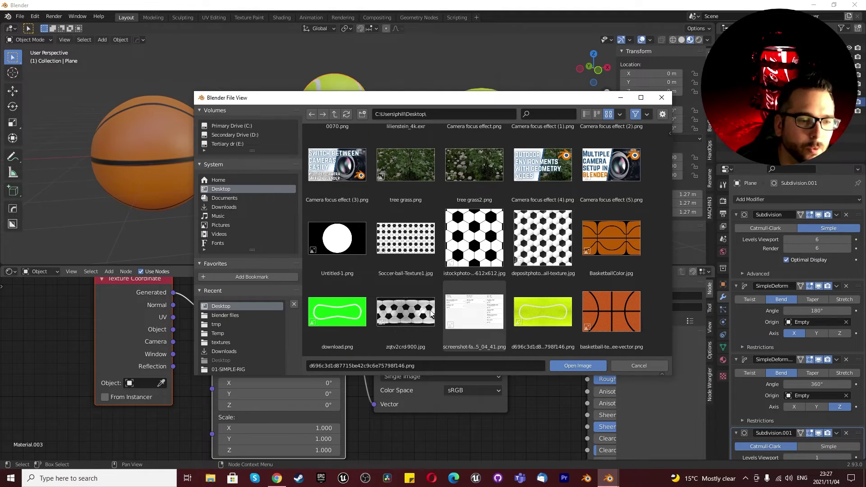
left_click(426, 314)
left_click(580, 365)
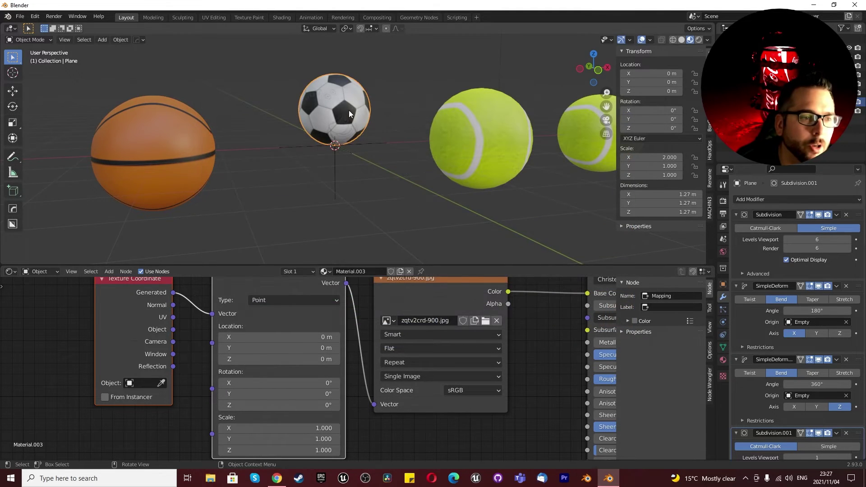
middle_click_drag(349, 112, 482, 169)
scroll(436, 165, "down", 5)
scroll(486, 179, "up", 4)
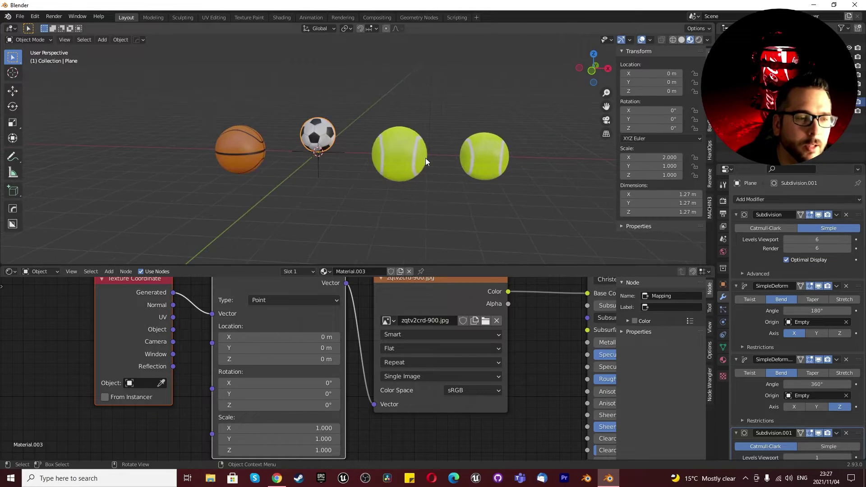
scroll(398, 171, "up", 2)
scroll(343, 180, "down", 4)
scroll(320, 177, "up", 2)
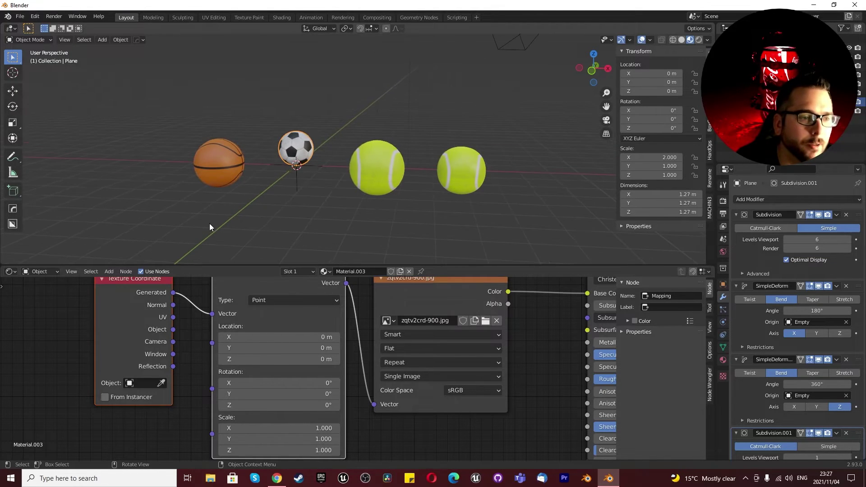
left_click(9, 272)
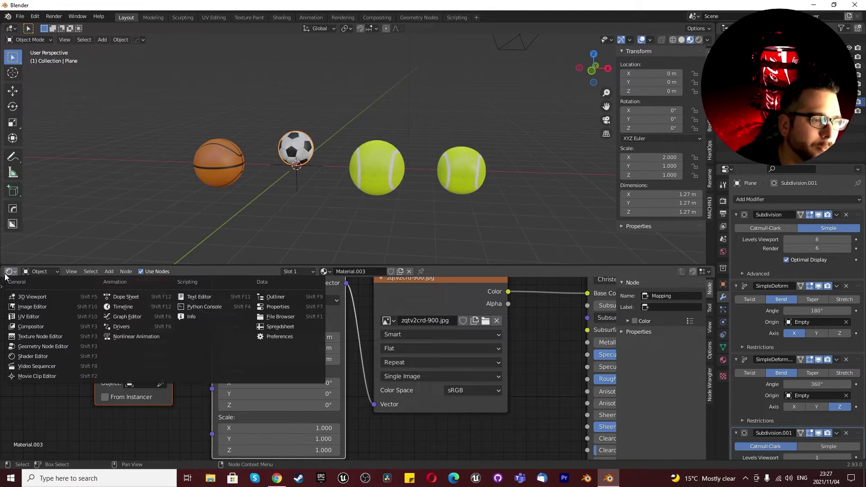
Turn the lower area into a UV Editor and select the basketball in front orthographic view
left_click(49, 318)
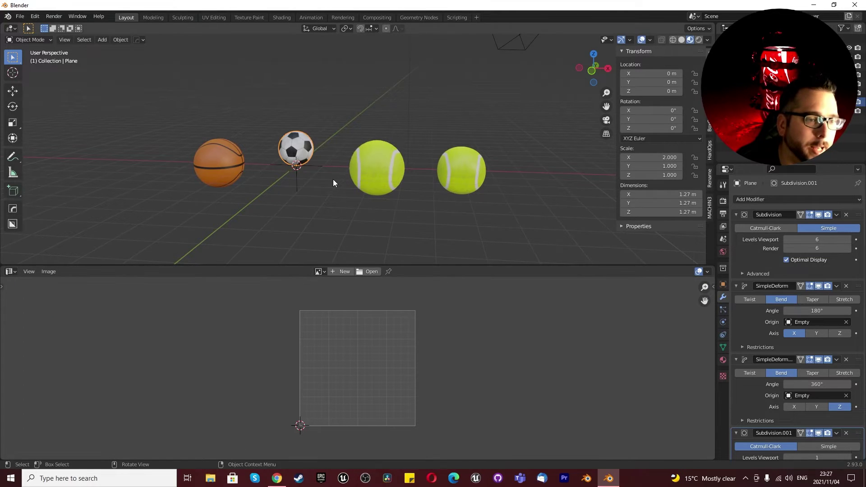
middle_click_drag(333, 182, 276, 179)
left_click(276, 176)
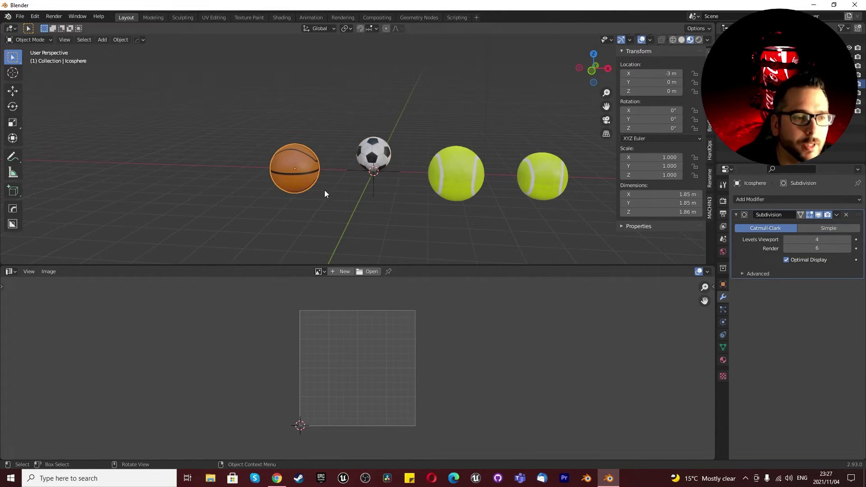
key("KP_1")
key("KP_5")
scroll(336, 208, "up", 3)
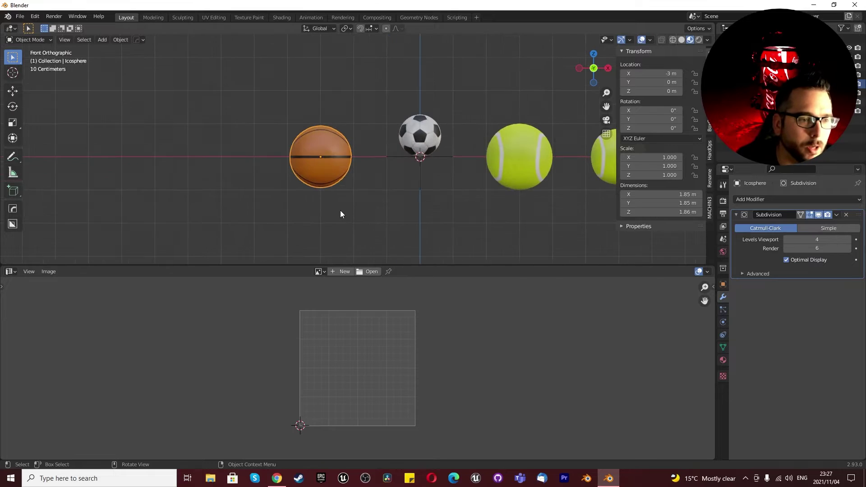
Enter Edit Mode on the basketball and select all its UVs over BasketballColor.jpg
key("Tab")
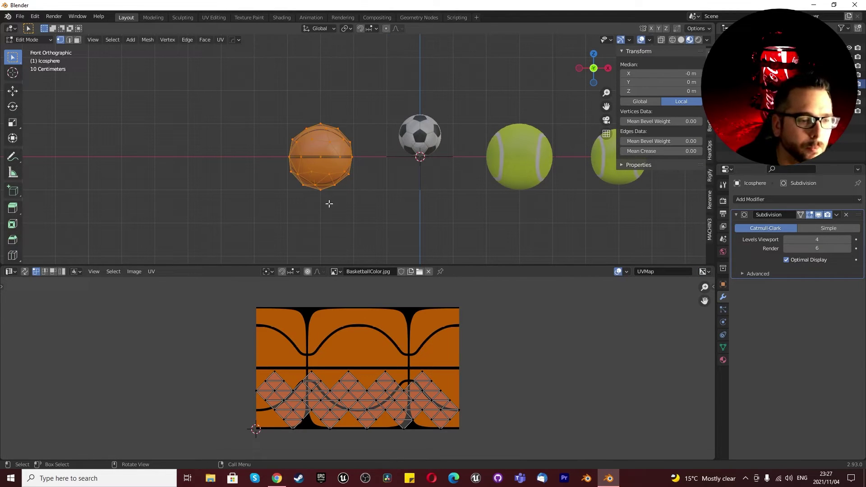
middle_click_drag(298, 155, 419, 191)
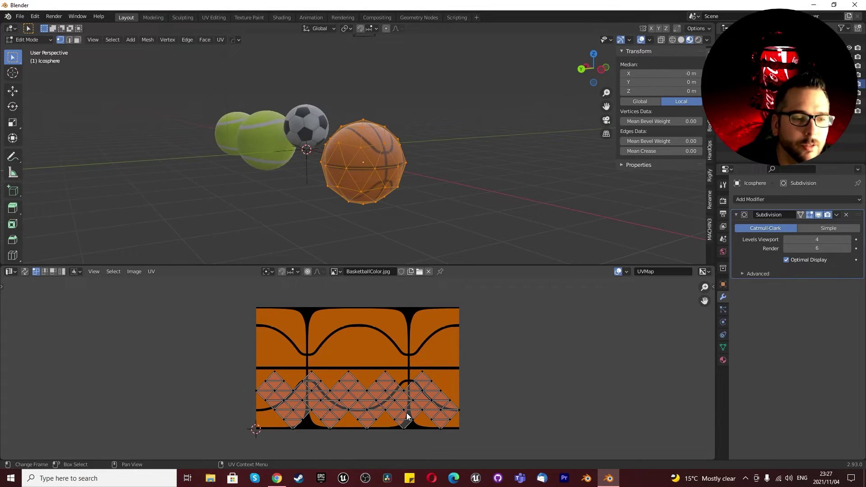
middle_click_drag(321, 252, 243, 158)
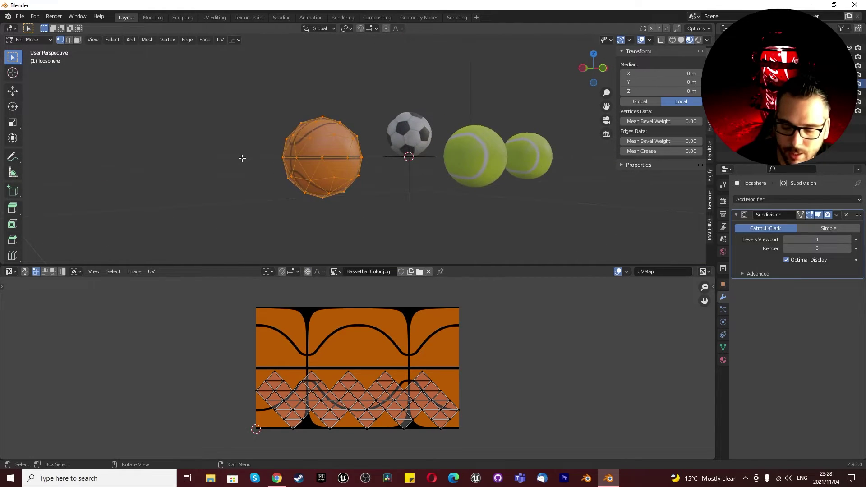
key("KP_1")
scroll(259, 155, "up", 3)
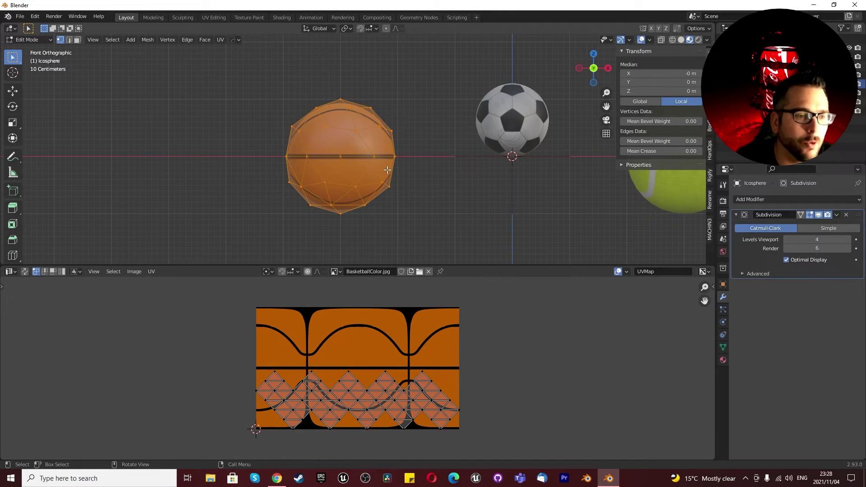
key("a")
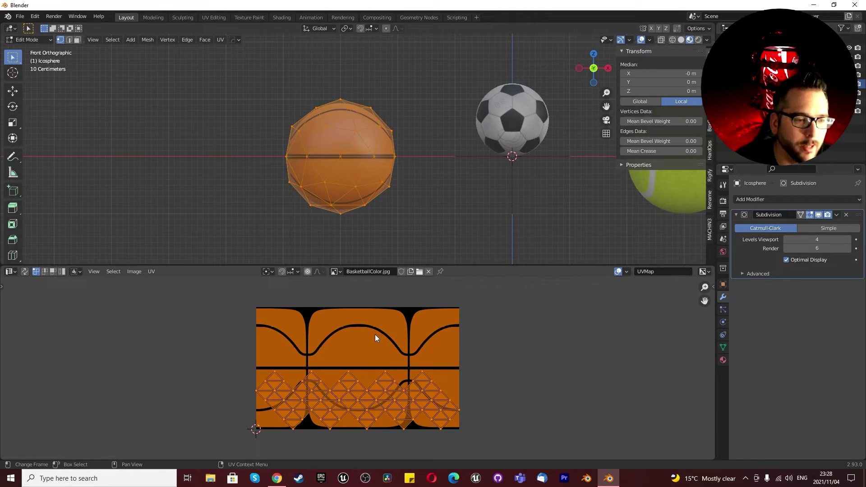
Unwrap the basketball with Smart UV Project and compare the textured result outside Edit Mode
key("u")
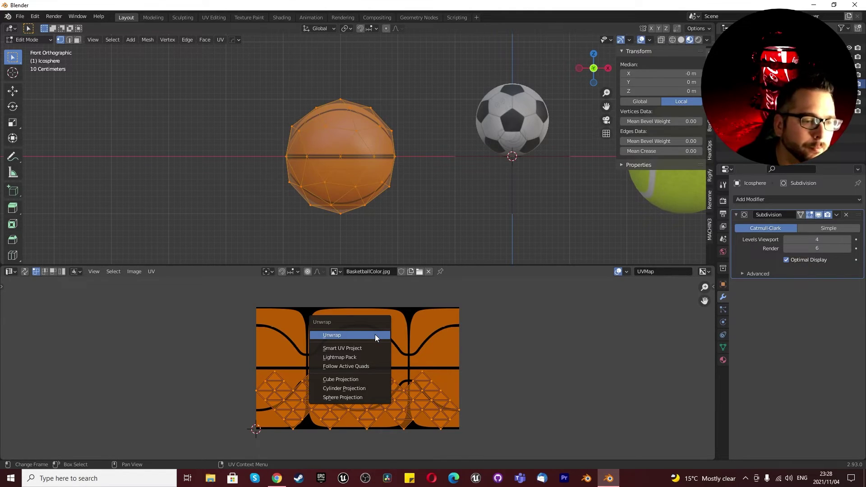
left_click(360, 348)
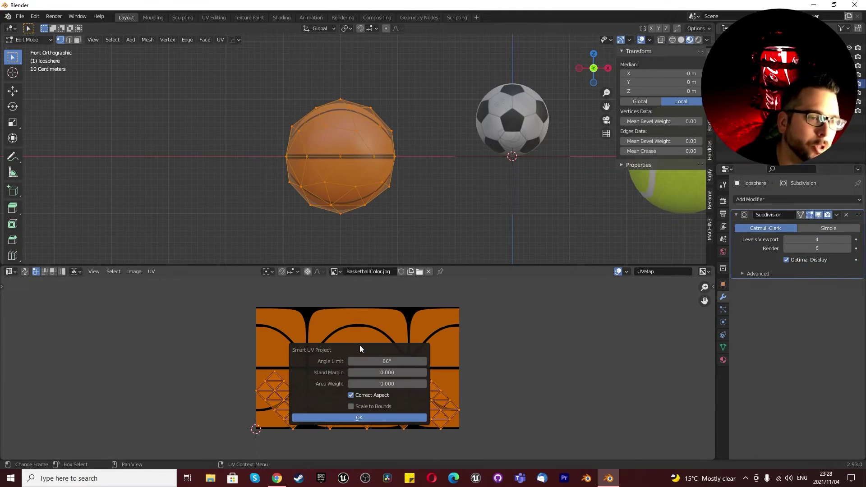
left_click(359, 418)
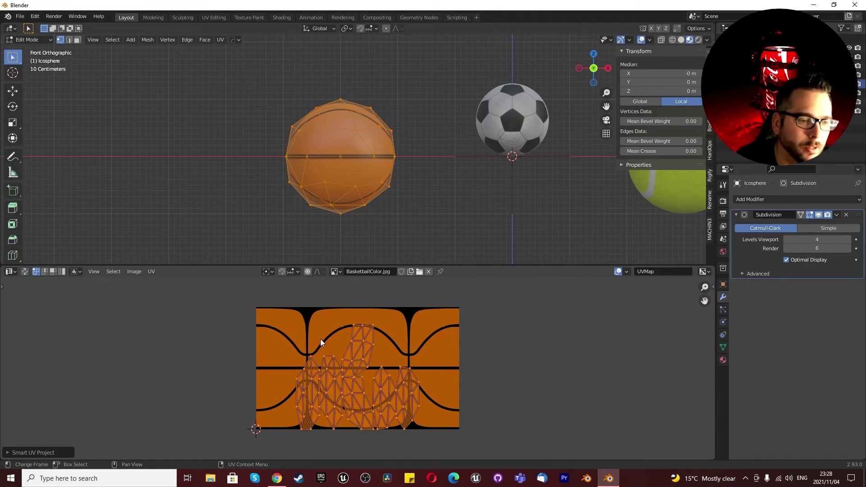
middle_click_drag(388, 190, 424, 190)
key("Tab")
middle_click_drag(356, 173, 311, 234)
key("Tab")
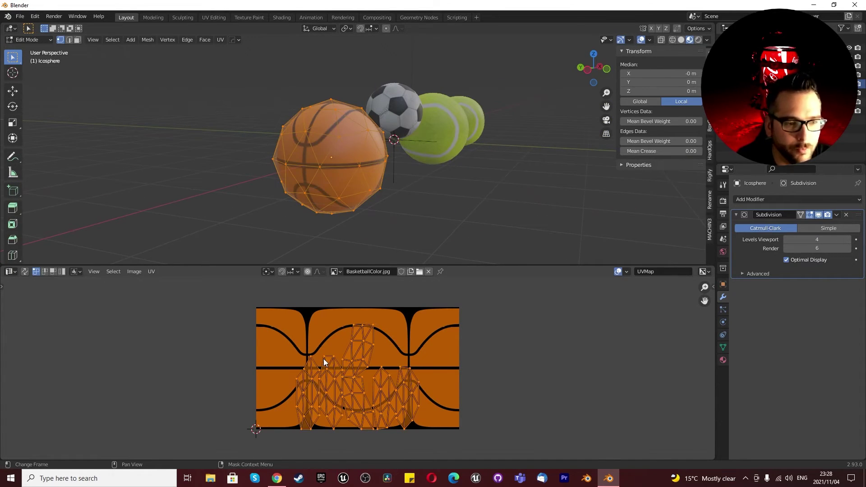
Repack the basketball's UVs with Lightmap Pack and check the result
key("u")
left_click(315, 367)
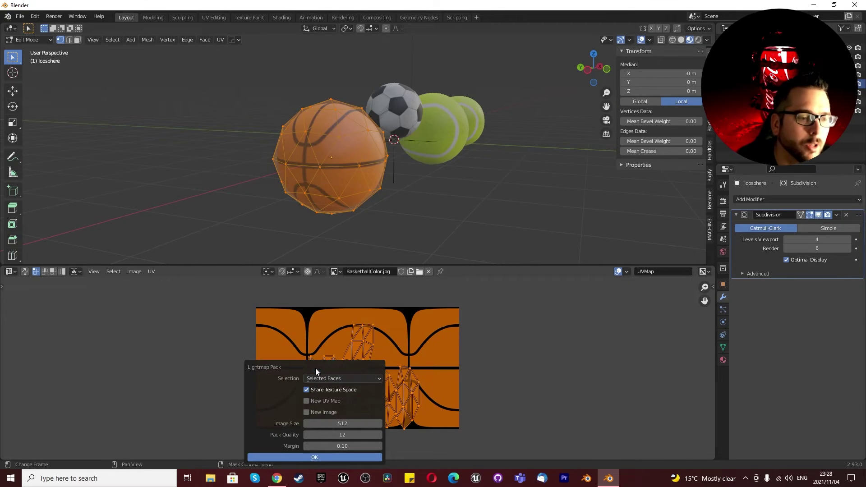
left_click(315, 457)
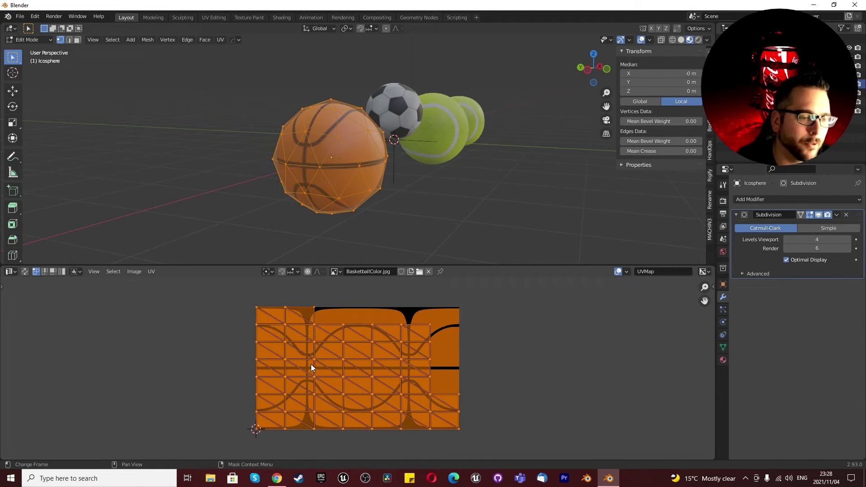
key("Tab")
mouse_move(301, 150)
middle_mouse_down()
mouse_move(391, 164)
mouse_move(303, 155)
middle_mouse_up()
key("Tab")
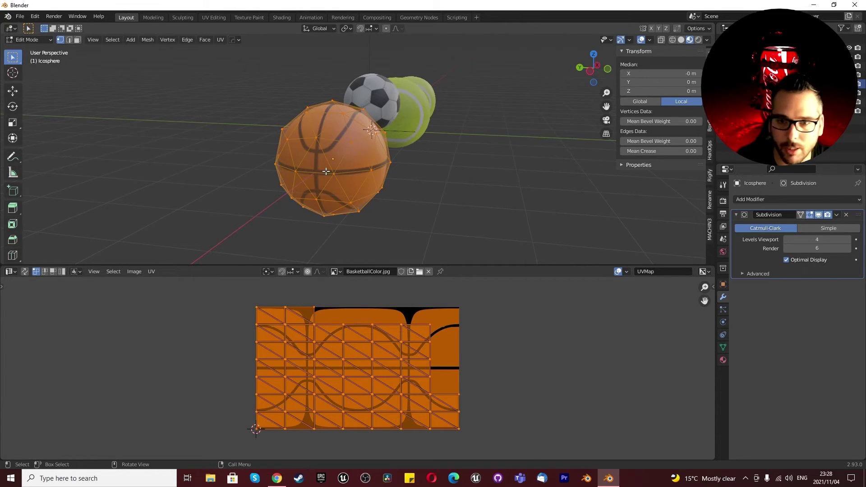
In the Shader Editor, wire Texture Coordinate UV into the basketball's Mapping Vector, then restore the UV Editor
left_click(325, 171)
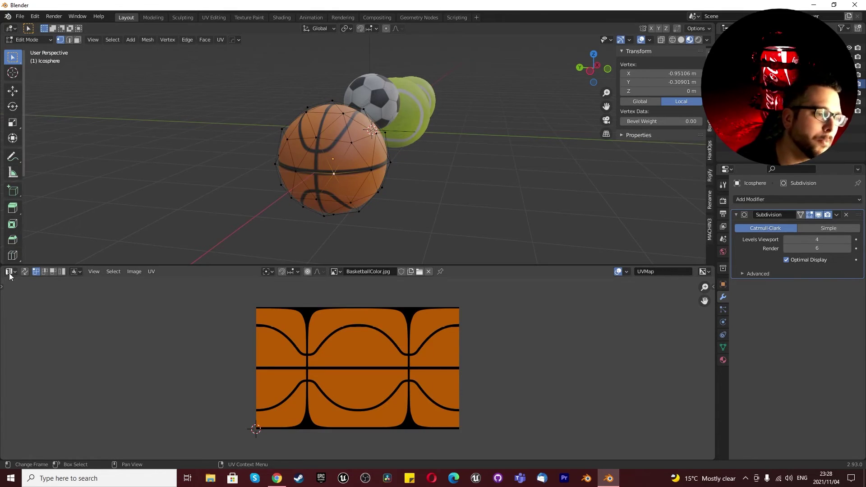
left_click(10, 270)
left_click(38, 356)
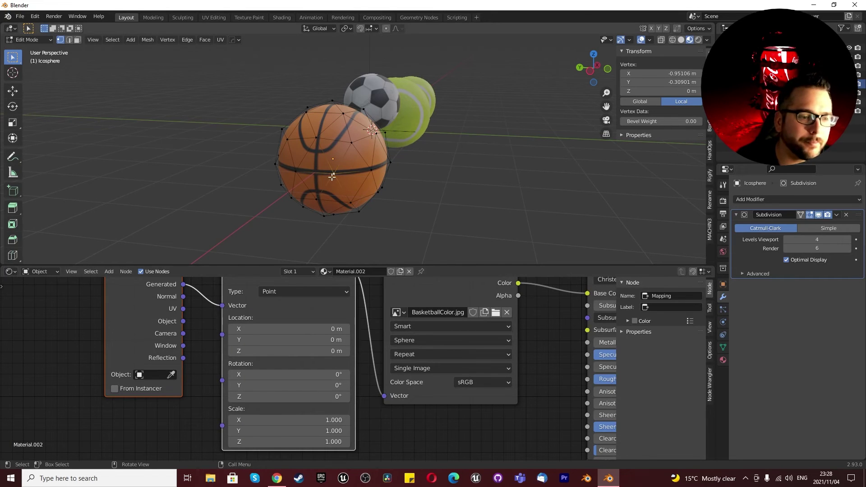
scroll(199, 440, "down", 3)
scroll(192, 358, "up", 5)
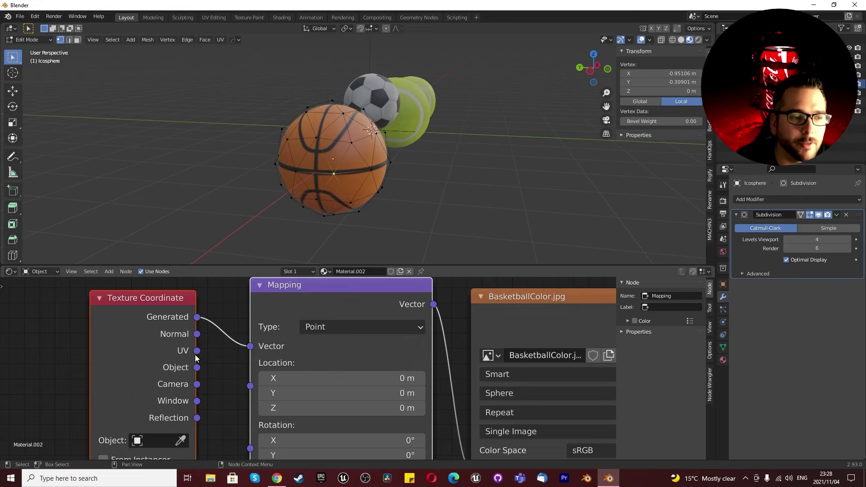
left_click_drag(196, 351, 251, 346)
middle_click_drag(315, 181, 274, 191)
left_click(11, 271)
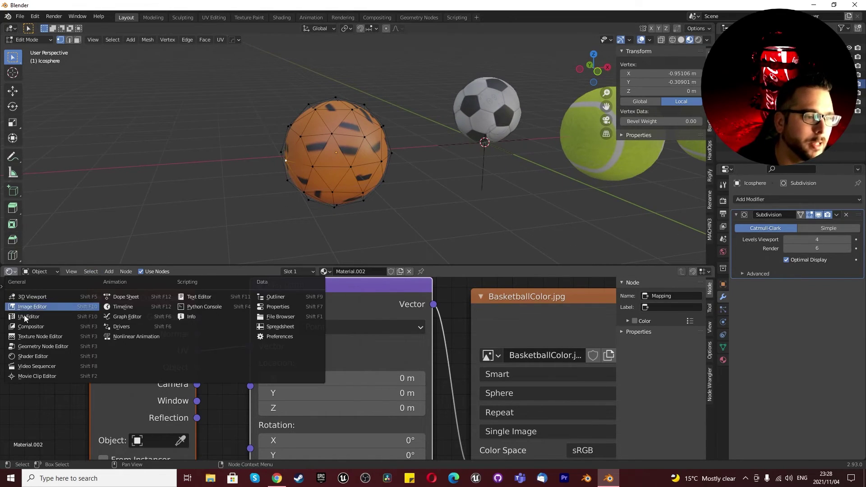
left_click(29, 315)
scroll(284, 379, "down", 2)
scroll(294, 383, "up", 1)
Select the whole basketball and apply a standard Unwrap, then Smart UV Project
key("a")
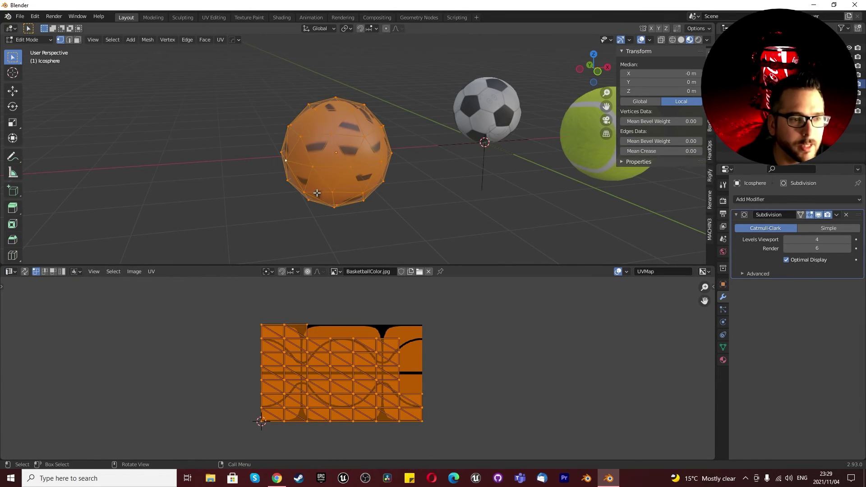
scroll(283, 394, "up", 2)
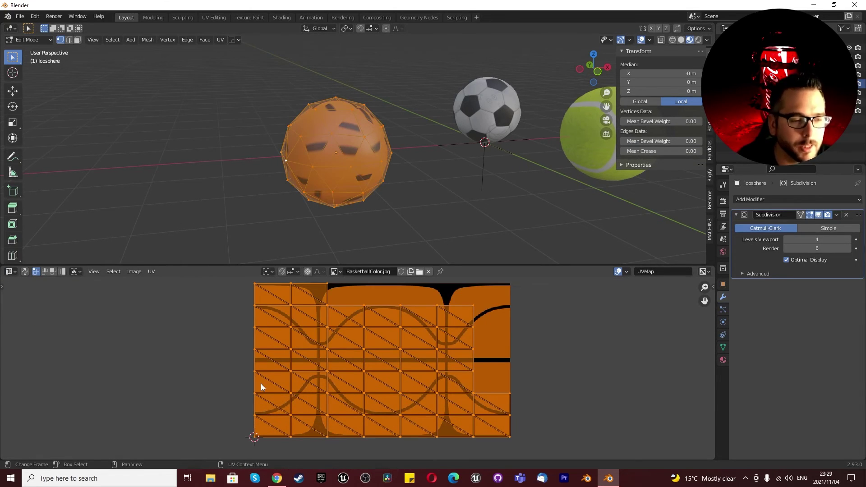
key("u")
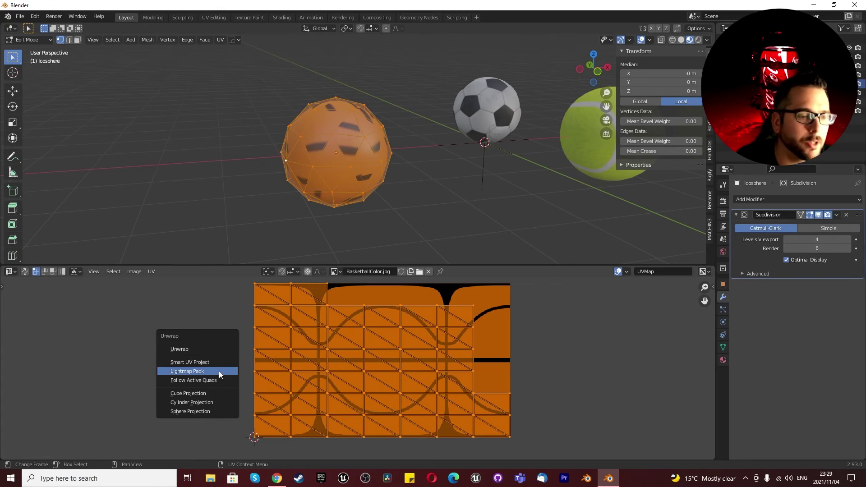
left_click(182, 347)
key("u")
left_click(176, 382)
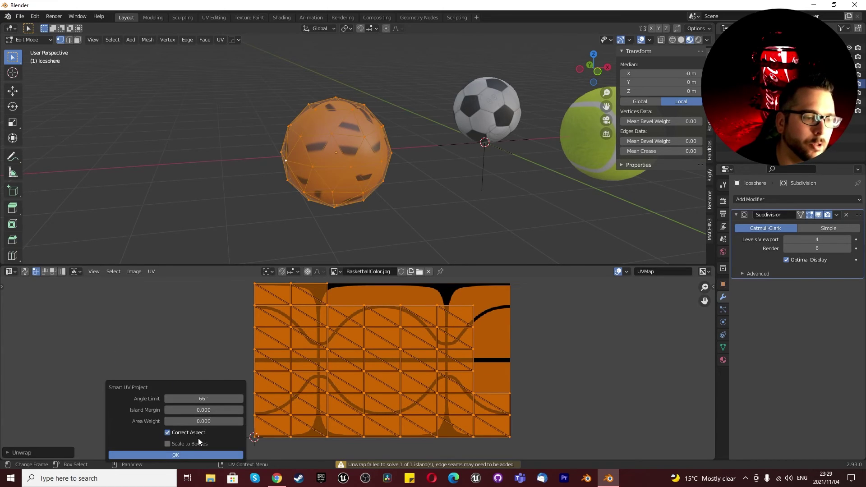
left_click(177, 455)
middle_click_drag(275, 194, 293, 253)
Re-unwrap the basketball's UVs with Sphere Projection
key("u")
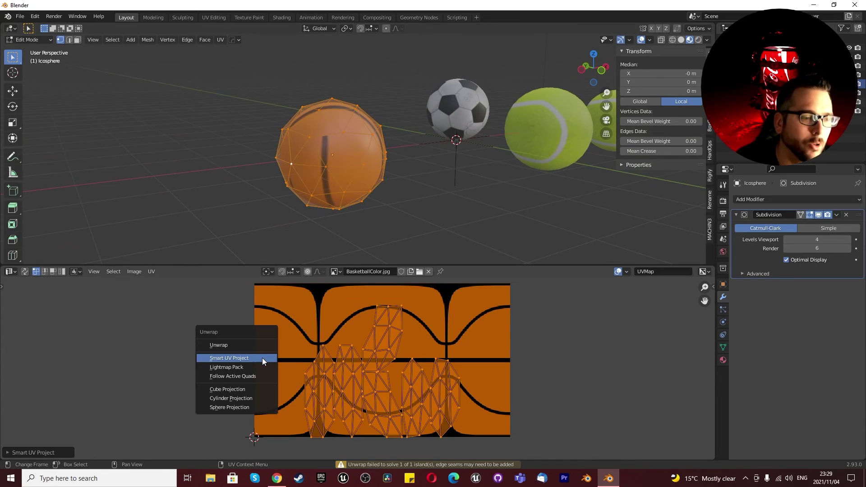
left_click(250, 405)
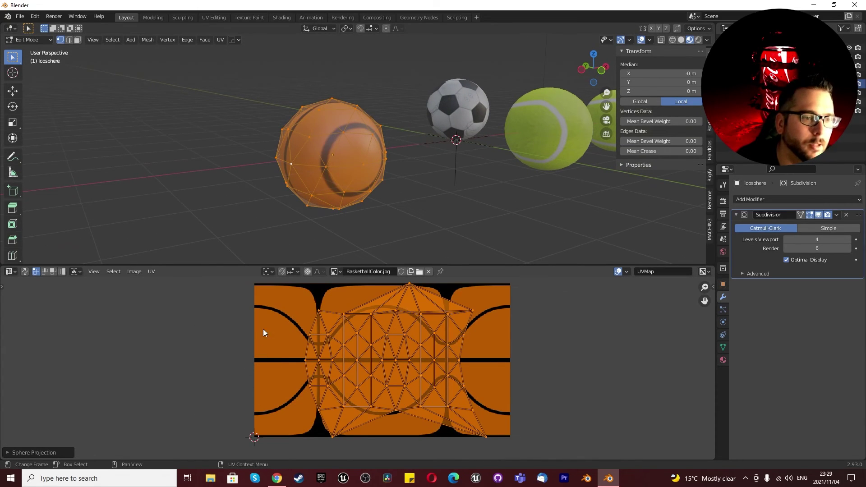
middle_click_drag(325, 225, 442, 189)
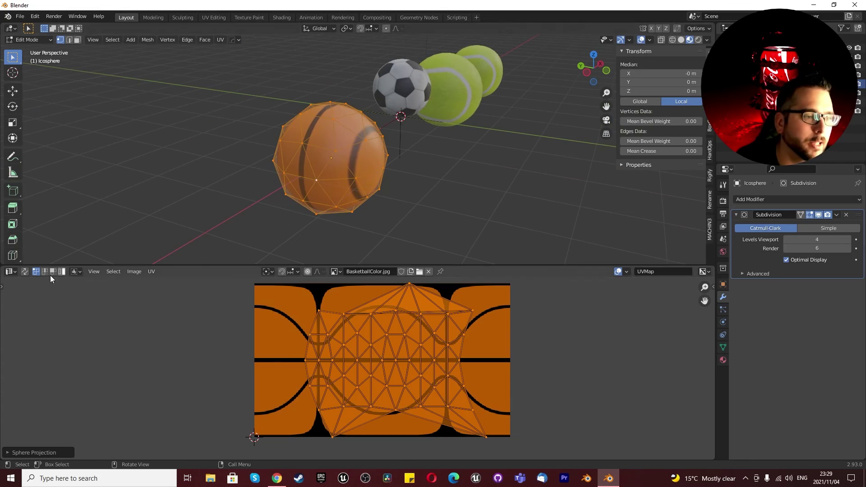
left_click(11, 271)
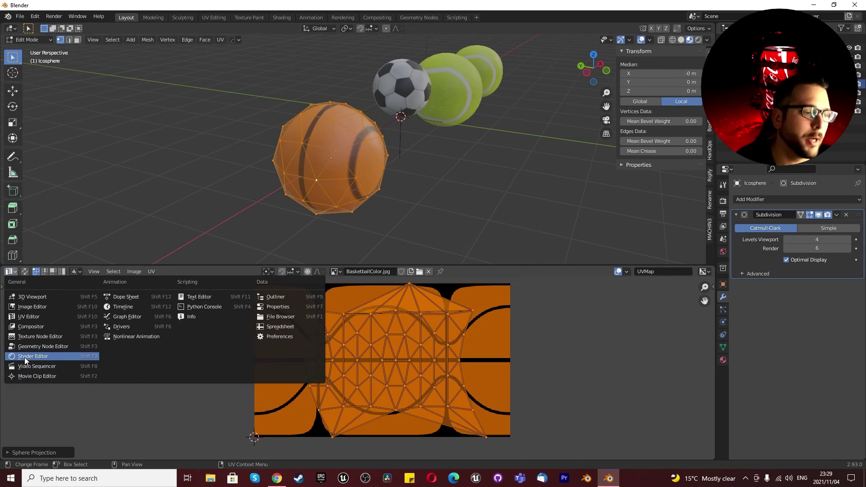
Reconnect Texture Coordinate Generated to the basketball's Mapping Vector in the Shader Editor
left_click(24, 357)
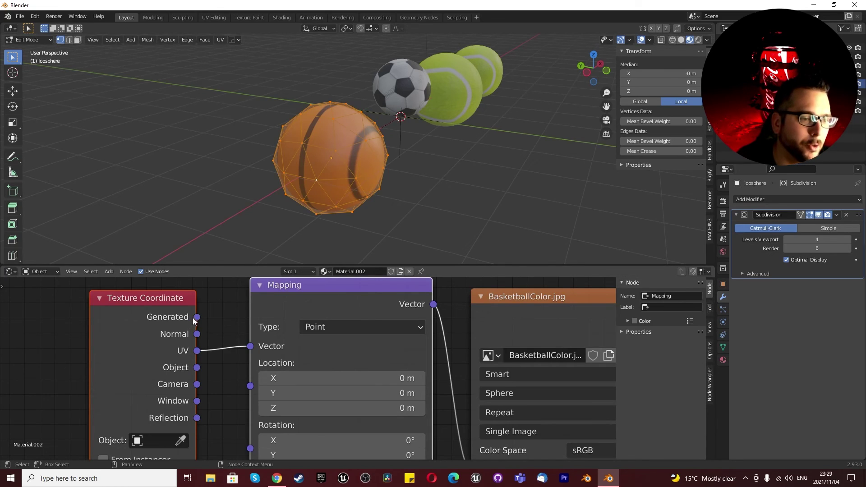
left_click_drag(197, 317, 250, 345)
middle_click_drag(203, 252, 347, 157)
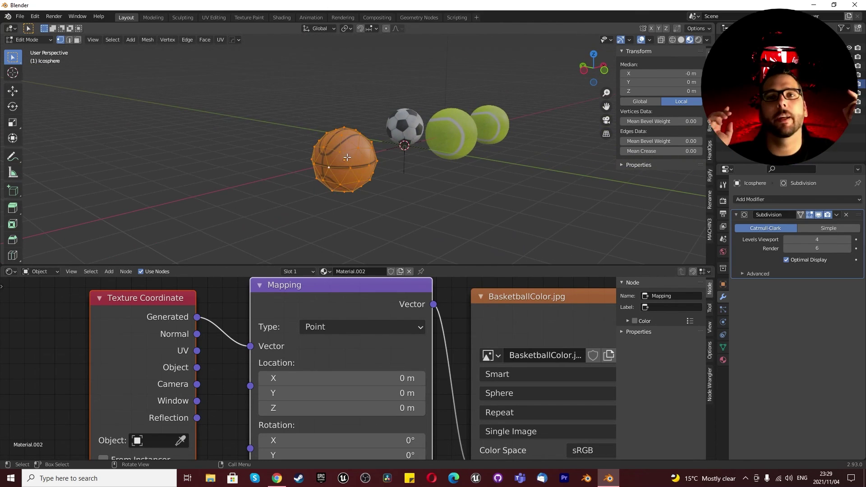